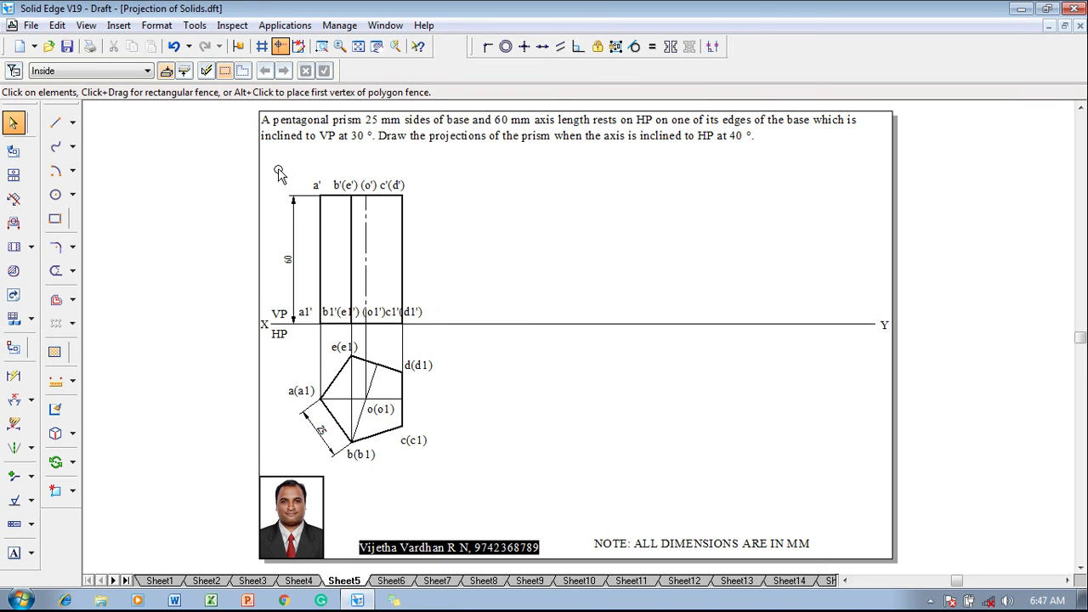
Copy the labelled front view along the XY line, placing the copy about 54 mm to the right of the original
{"action": "left_click_drag", "start_coordinate": [309, 191], "coordinate": [455, 338]}
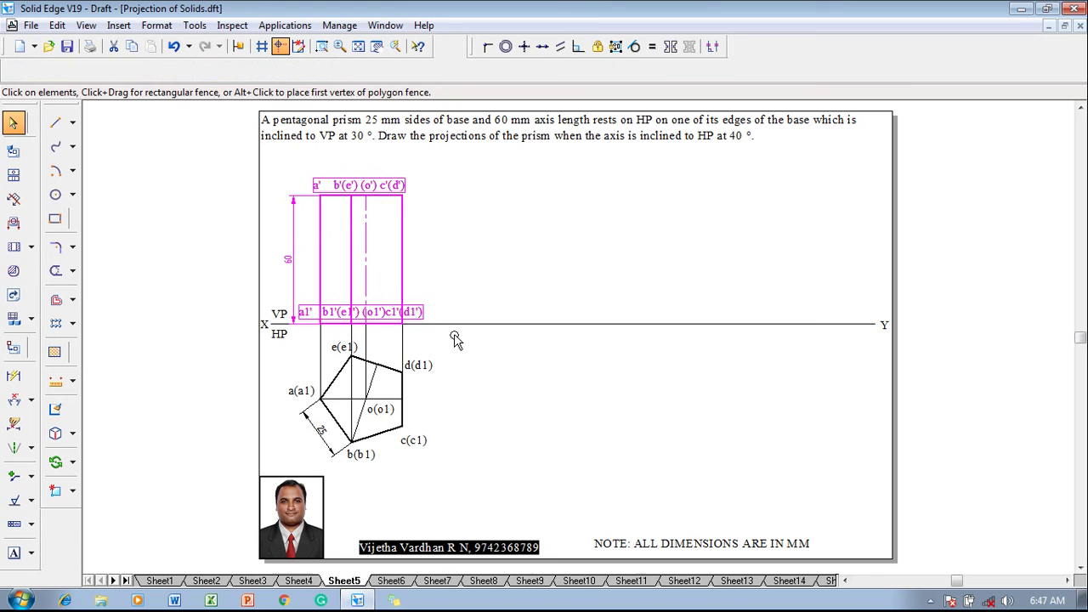
{"action": "left_click", "coordinate": [73, 462]}
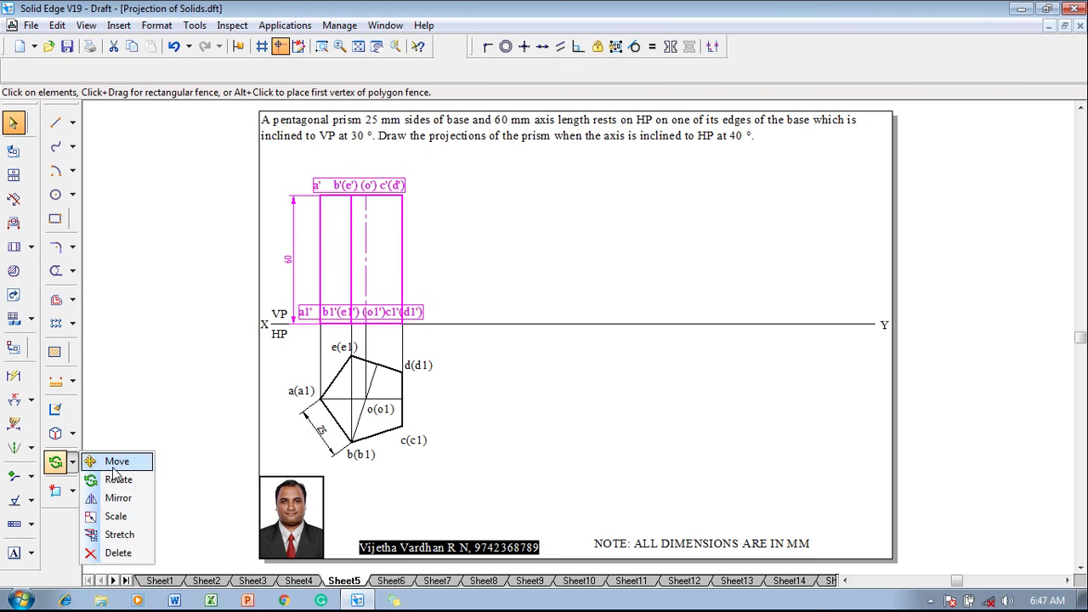
{"action": "left_click", "coordinate": [118, 467]}
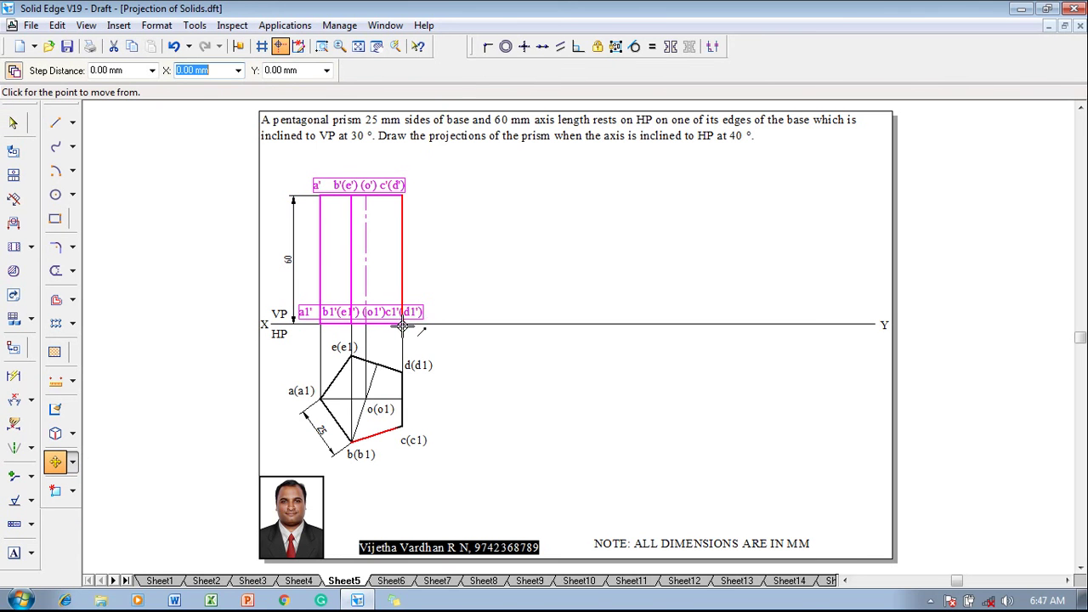
{"action": "left_click", "coordinate": [403, 324]}
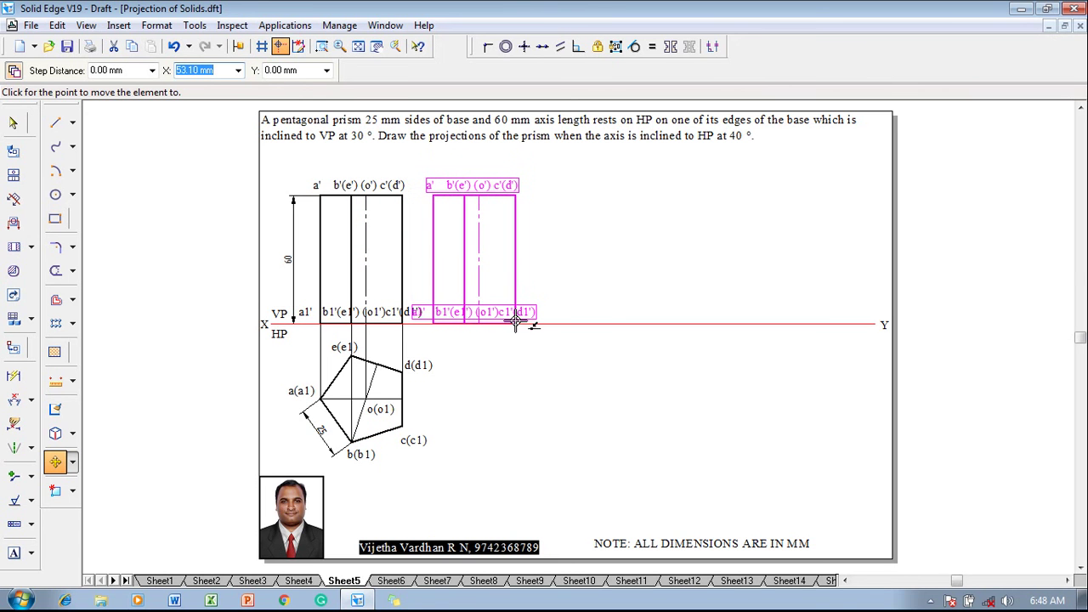
{"action": "left_click", "coordinate": [519, 322]}
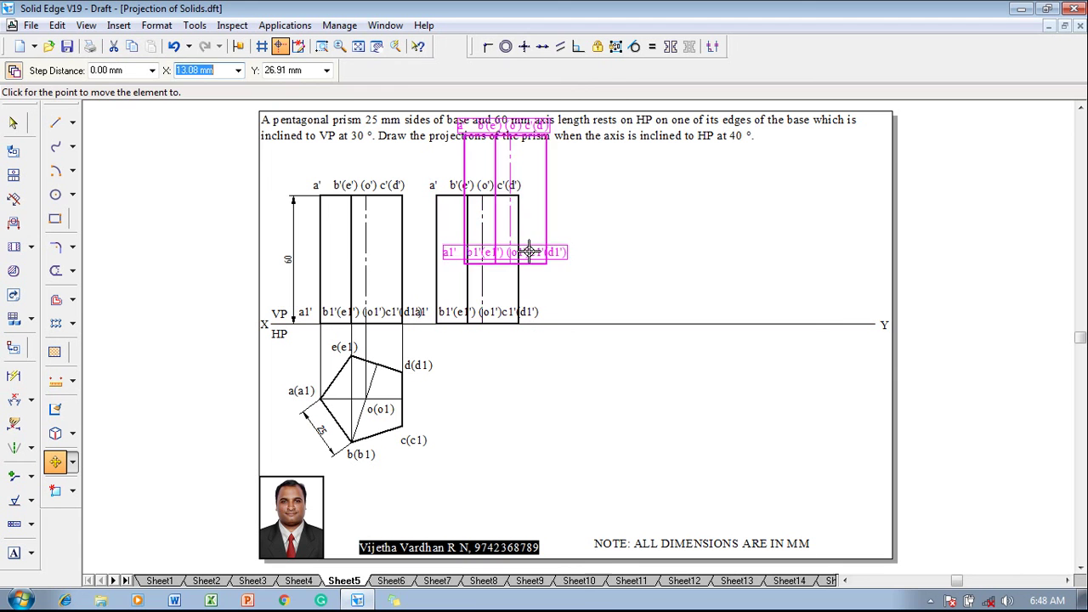
Rotate the copied front view clockwise by 90-40 degrees about its c1'(d1') corner on the XY line
{"action": "left_click", "coordinate": [73, 464]}
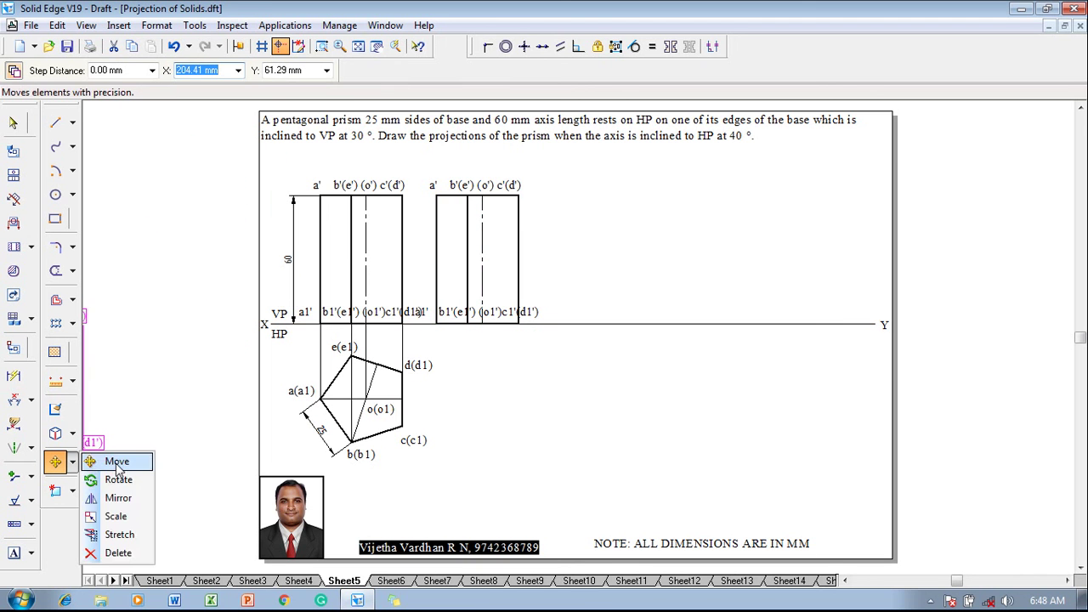
{"action": "left_click", "coordinate": [93, 483]}
{"action": "left_click", "coordinate": [517, 325]}
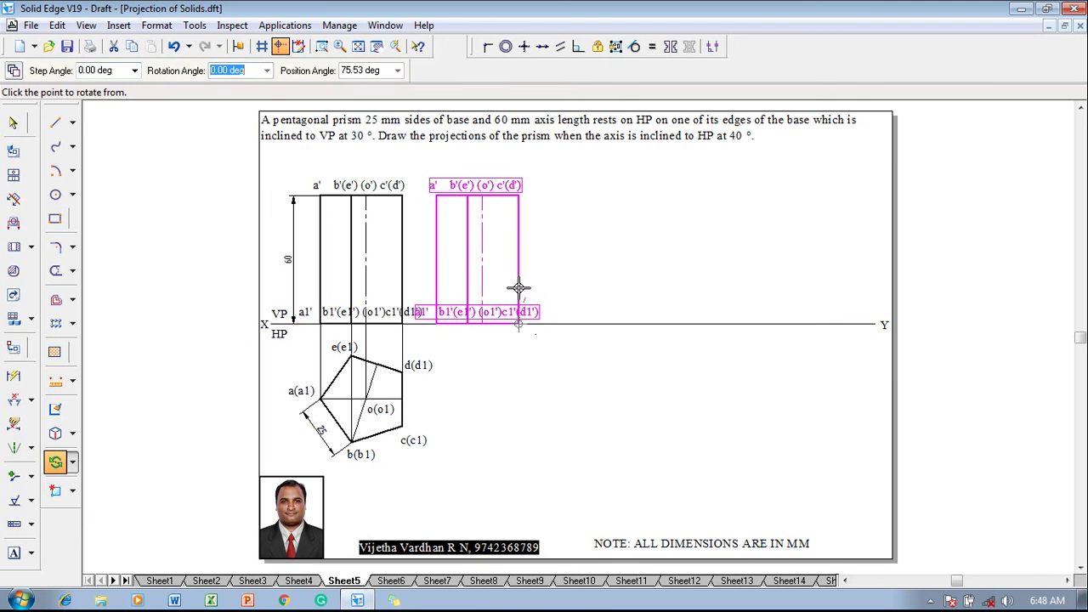
{"action": "left_click", "coordinate": [439, 325]}
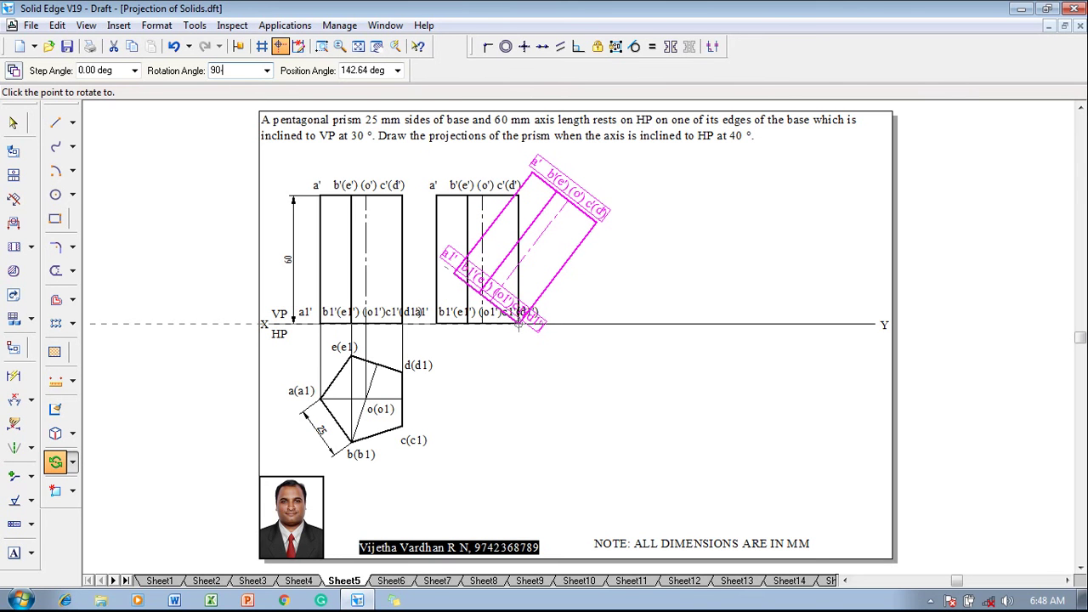
{"action": "type", "text": "90-40"}
{"action": "key", "text": "Tab"}
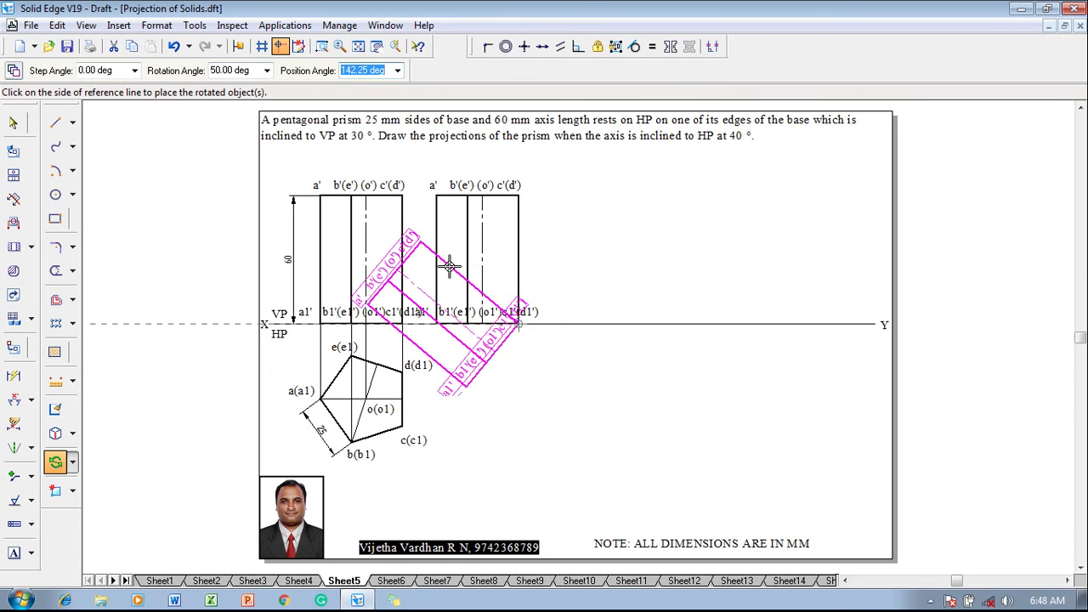
{"action": "left_click", "coordinate": [475, 259]}
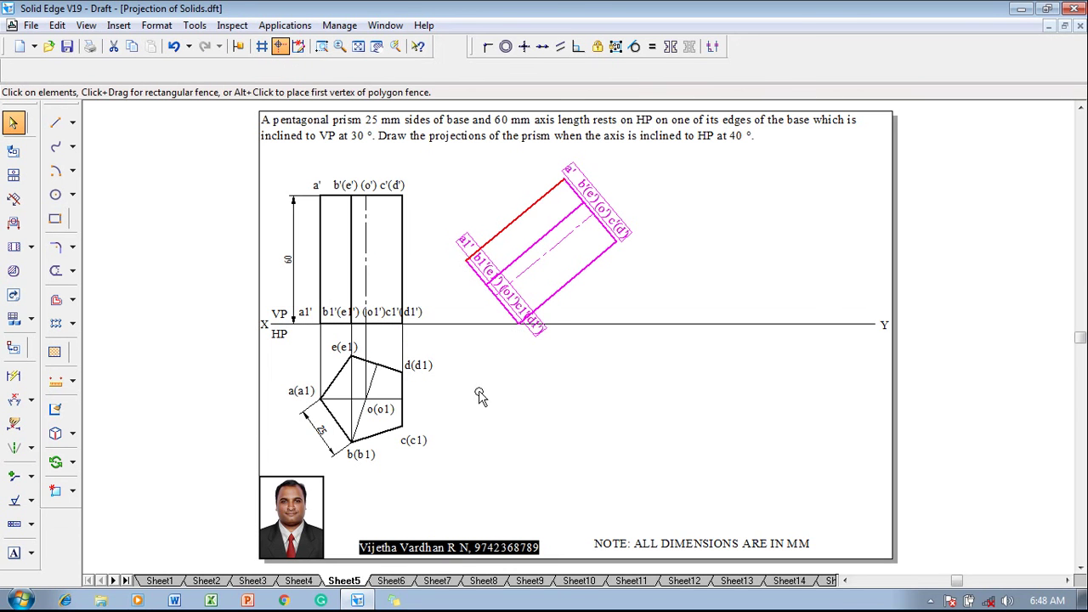
Add an angular dimension between the tilted prism's axis and the XY line, placed beside the base
{"action": "left_click", "coordinate": [14, 399]}
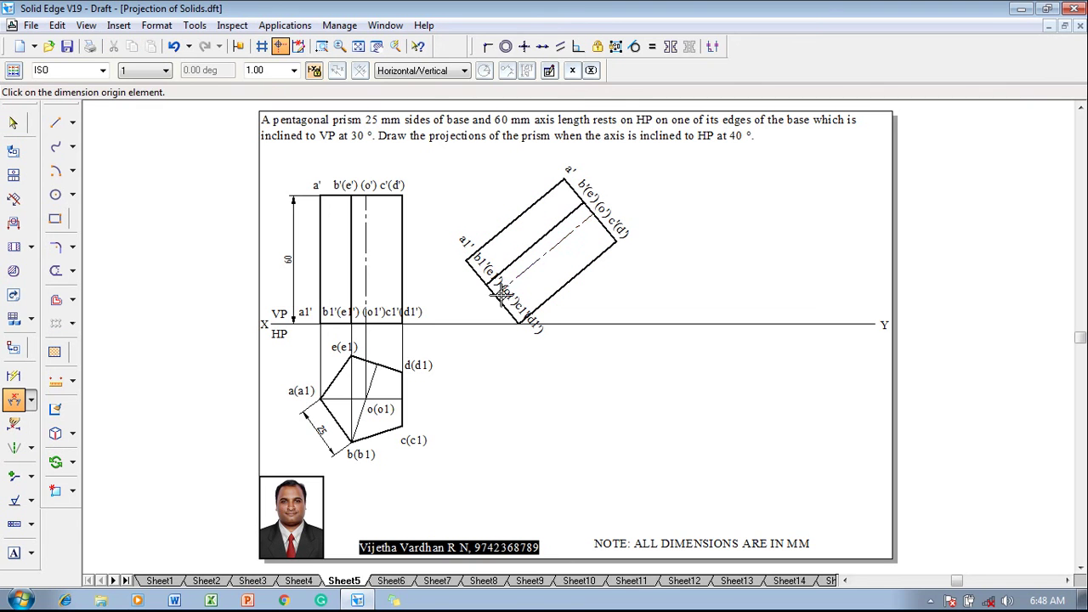
{"action": "left_click", "coordinate": [522, 278]}
{"action": "left_click", "coordinate": [500, 324]}
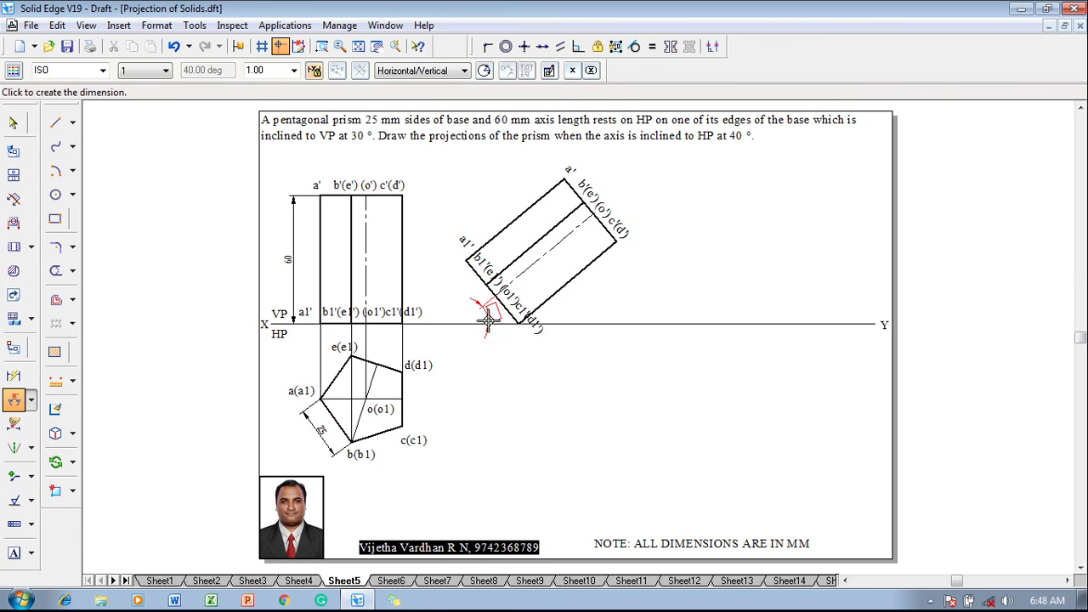
{"action": "left_click", "coordinate": [487, 321]}
{"action": "key", "text": "Escape"}
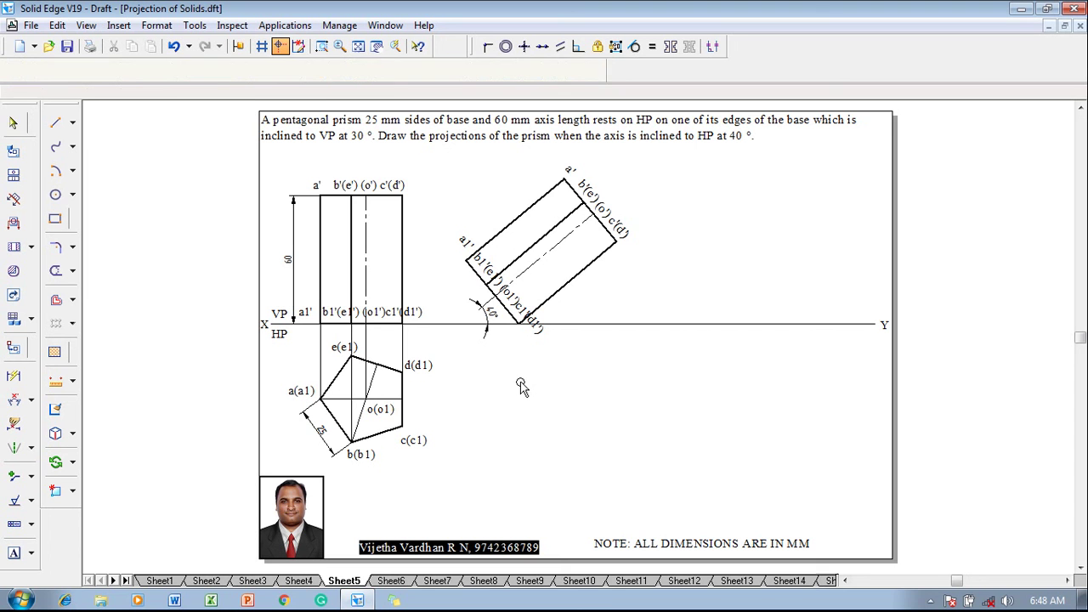
Move the tilted front view with its angle dimension about 9 mm to the left along the XY line
{"action": "left_click_drag", "start_coordinate": [668, 388], "coordinate": [451, 151]}
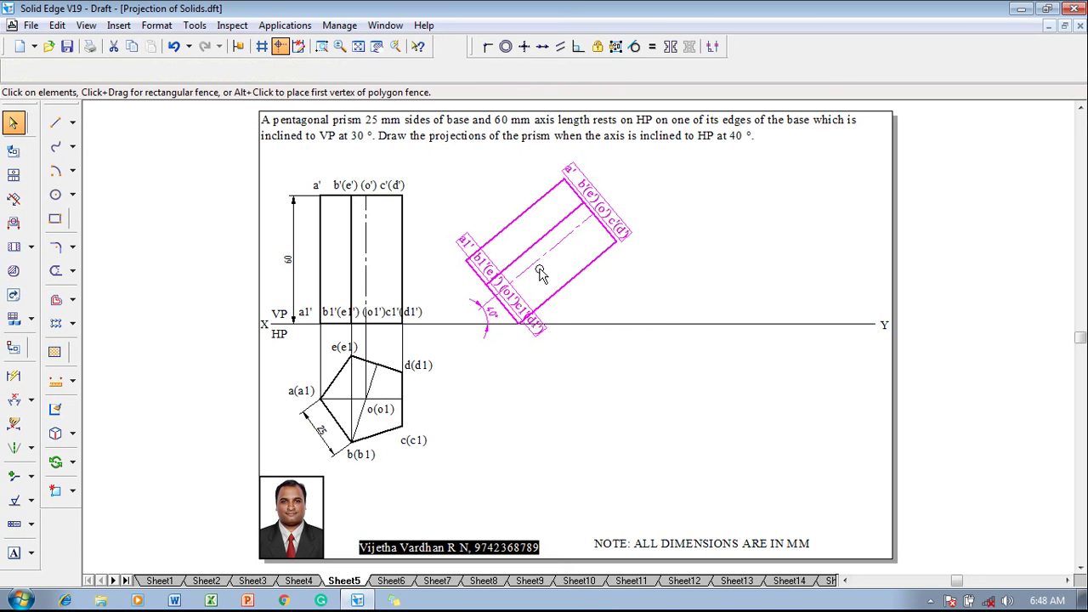
{"action": "left_click", "coordinate": [73, 462]}
{"action": "left_click", "coordinate": [114, 459]}
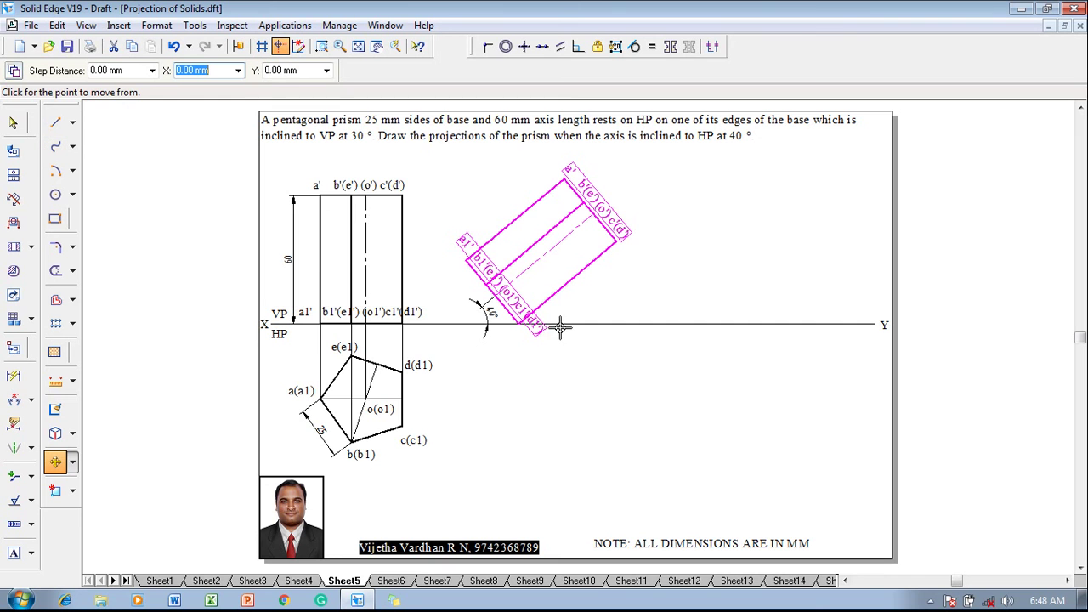
{"action": "left_click", "coordinate": [516, 324]}
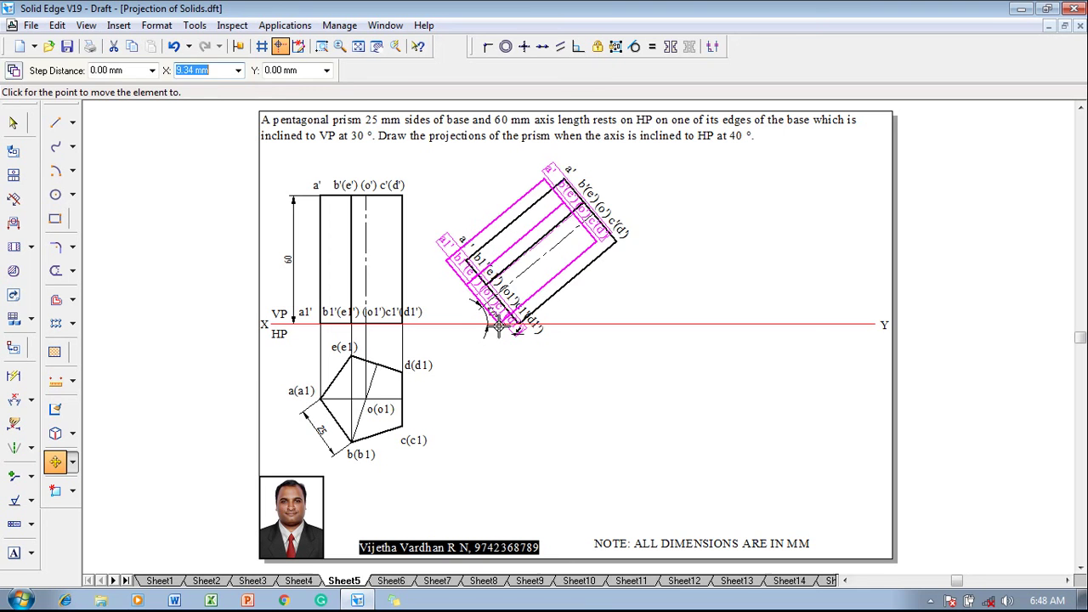
{"action": "left_click", "coordinate": [498, 319]}
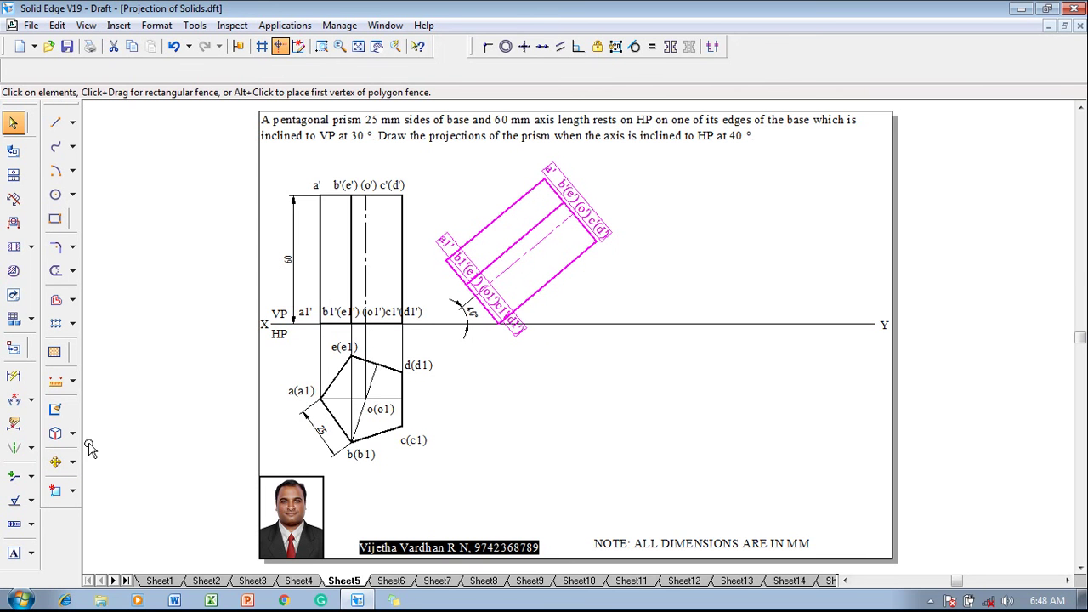
{"action": "left_click", "coordinate": [55, 461]}
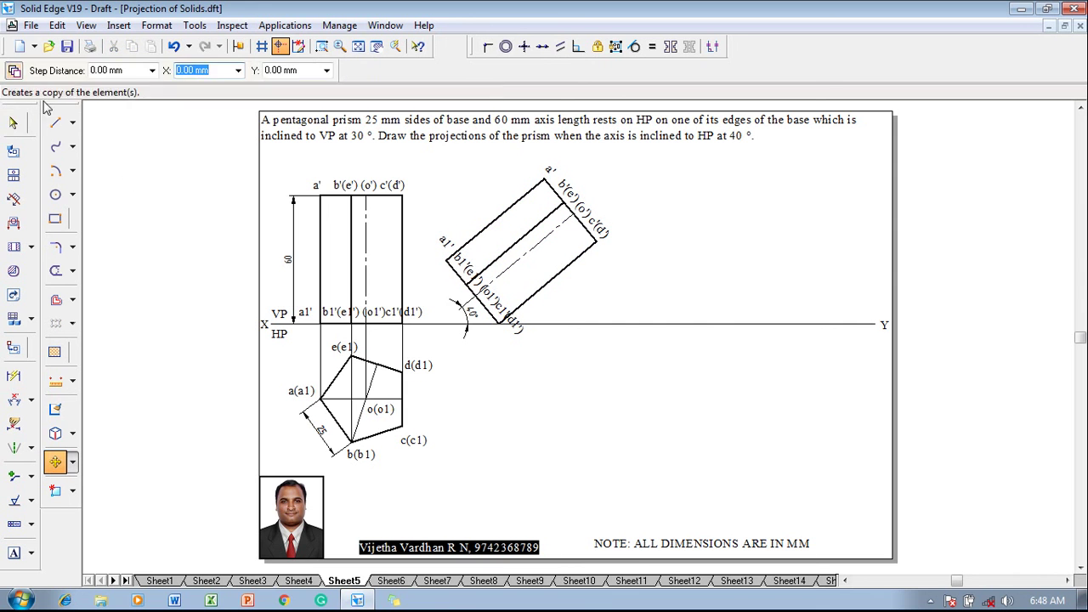
{"action": "key", "text": "Escape"}
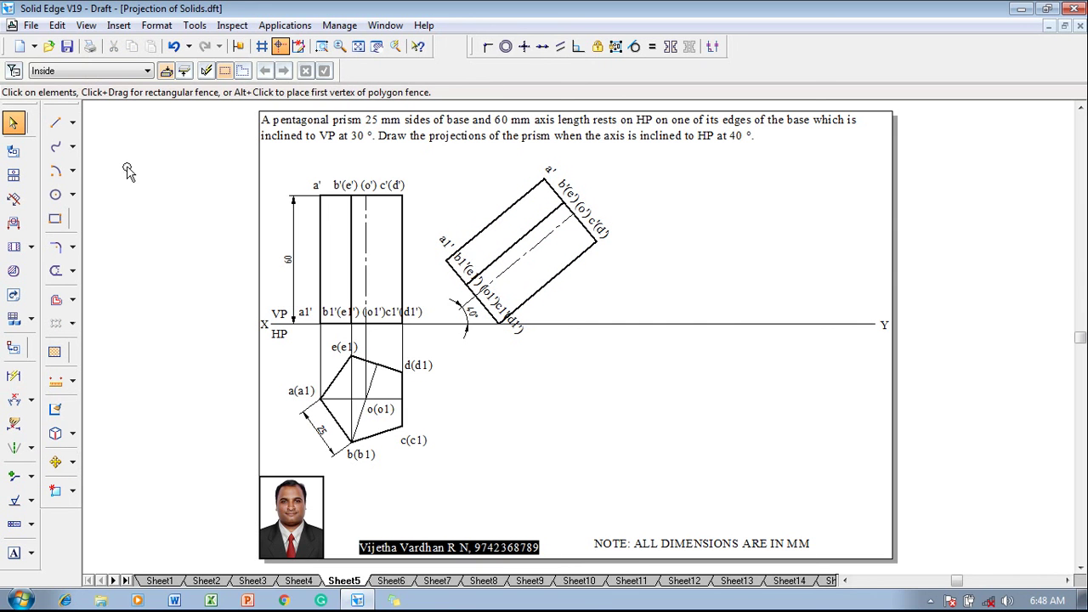
Reposition the d(d1) and c(c1) labels of the pentagon slightly to the left, clear of the projection area
{"action": "left_click", "coordinate": [429, 379]}
{"action": "left_click_drag", "start_coordinate": [430, 380], "coordinate": [406, 365], "text": "ctrl"}
{"action": "left_click_drag", "start_coordinate": [417, 442], "coordinate": [402, 451]}
{"action": "left_click", "coordinate": [473, 412]}
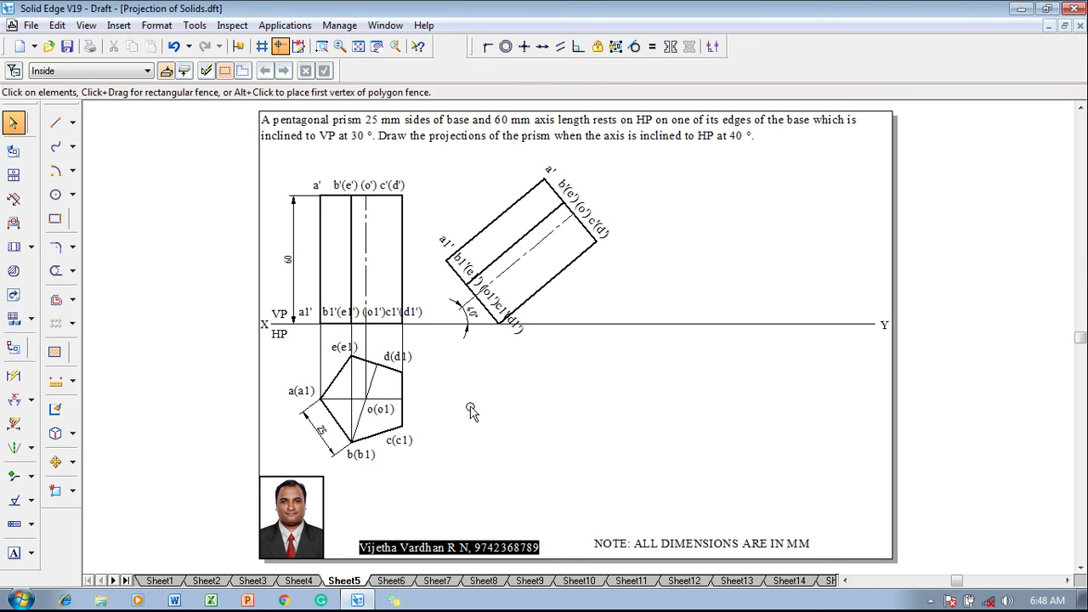
Using a thin line width, draw a vertical projector down from c'(d') and horizontal projectors linking it to pentagon corners c(c1) and d(d1)
{"action": "left_click", "coordinate": [55, 122]}
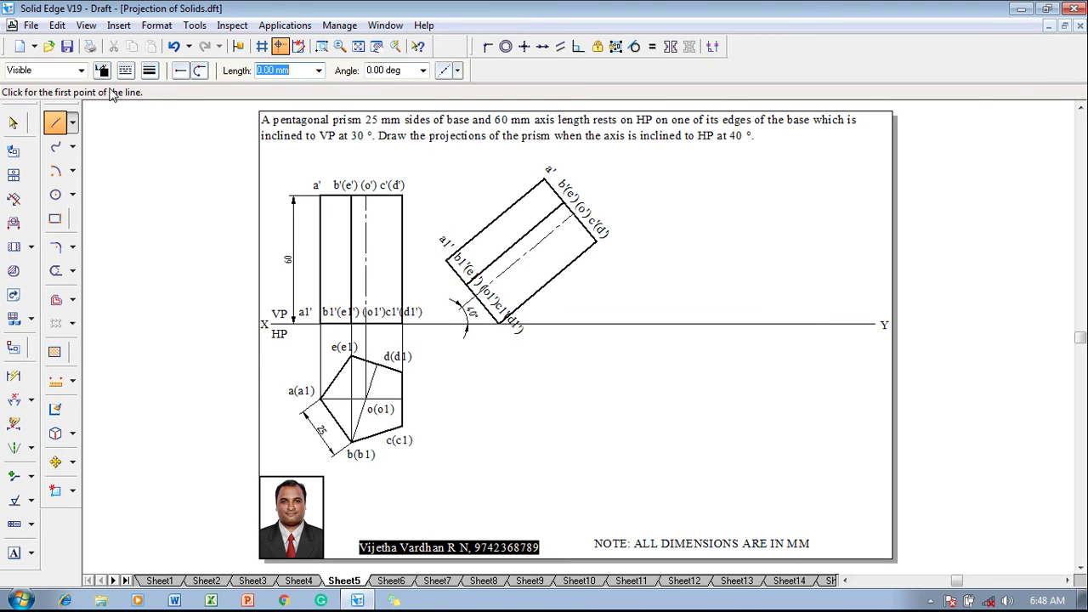
{"action": "left_click", "coordinate": [149, 71]}
{"action": "left_click", "coordinate": [170, 110]}
{"action": "left_click", "coordinate": [596, 242]}
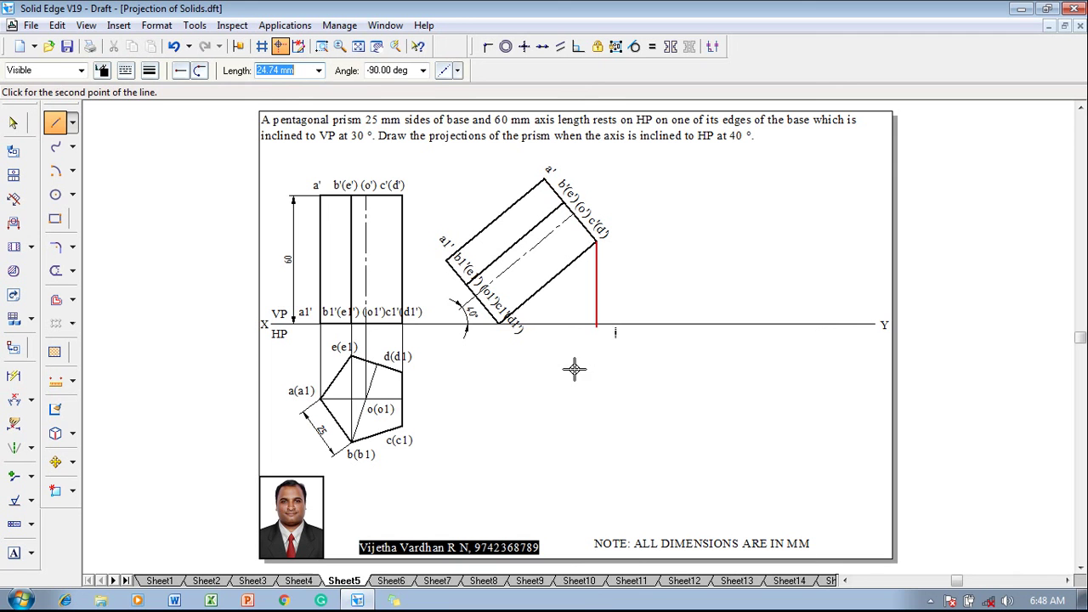
{"action": "left_click", "coordinate": [597, 425]}
{"action": "left_click", "coordinate": [403, 425]}
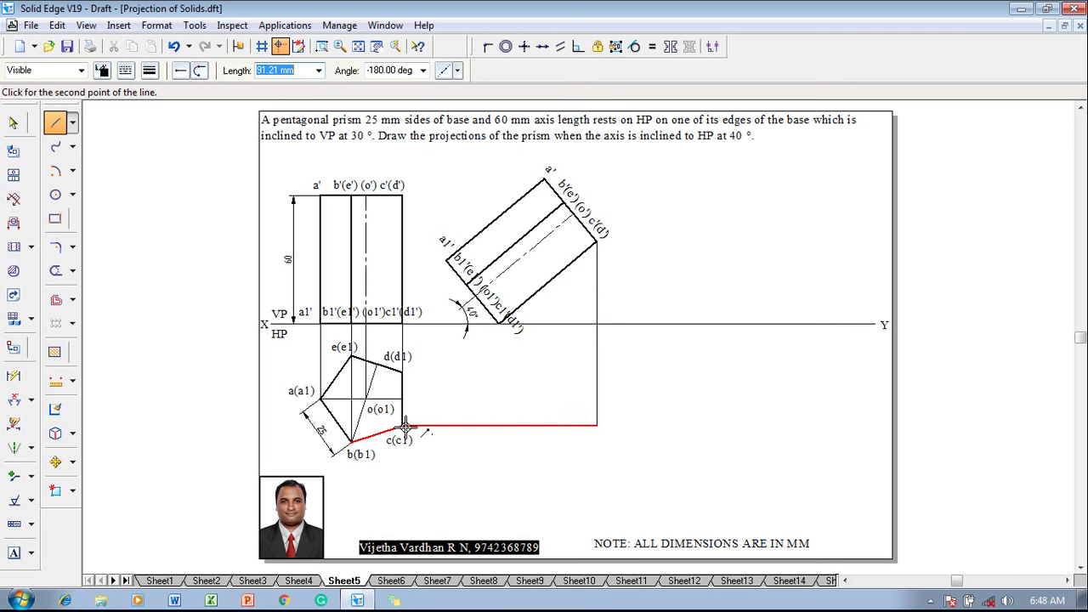
{"action": "right_click", "coordinate": [448, 392]}
{"action": "left_click", "coordinate": [403, 373]}
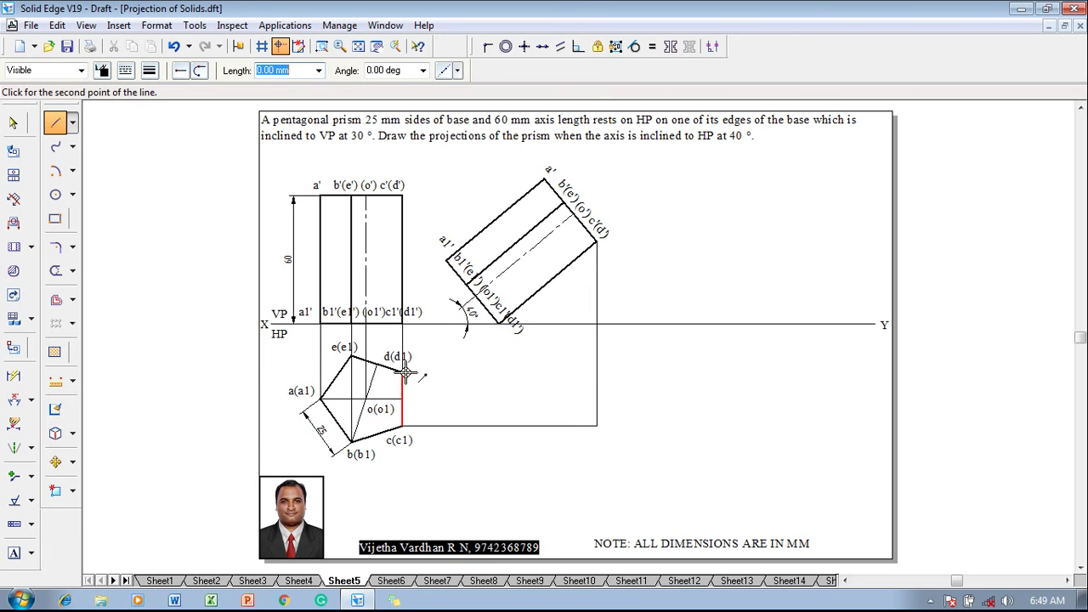
{"action": "left_click", "coordinate": [597, 373]}
{"action": "right_click", "coordinate": [571, 347]}
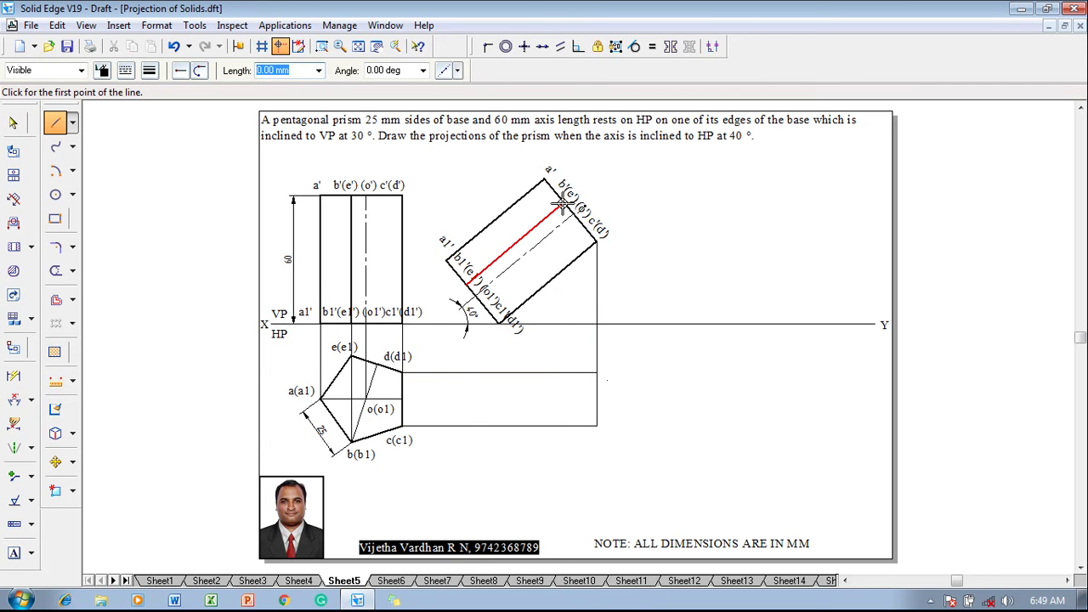
Draw a vertical projector down from b'(e') and horizontal projectors linking it to pentagon corners b(b1) and e(e1)
{"action": "left_click", "coordinate": [561, 205]}
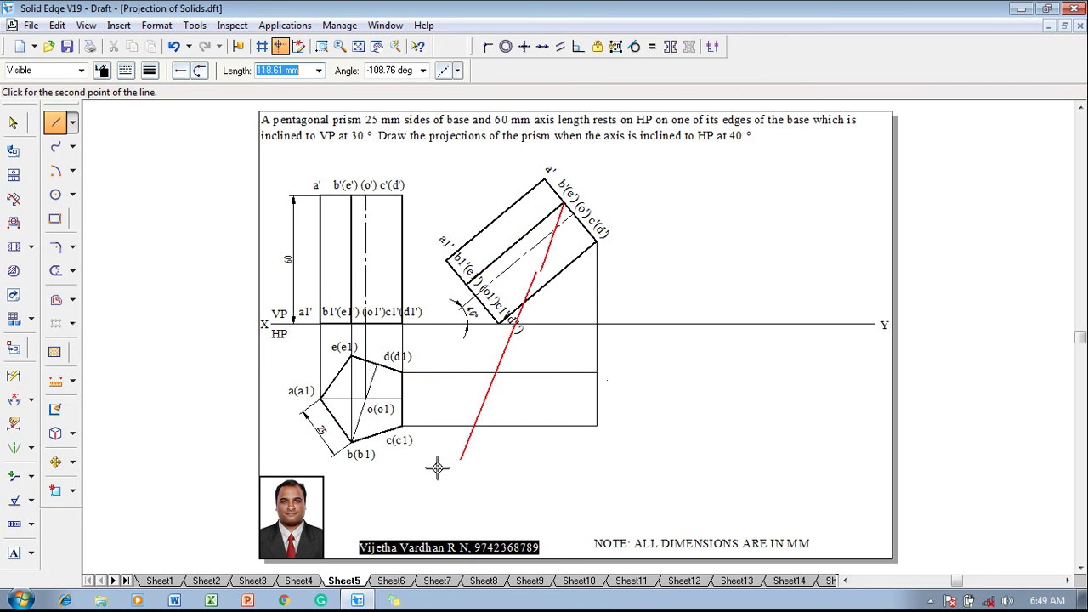
{"action": "left_click", "coordinate": [564, 442]}
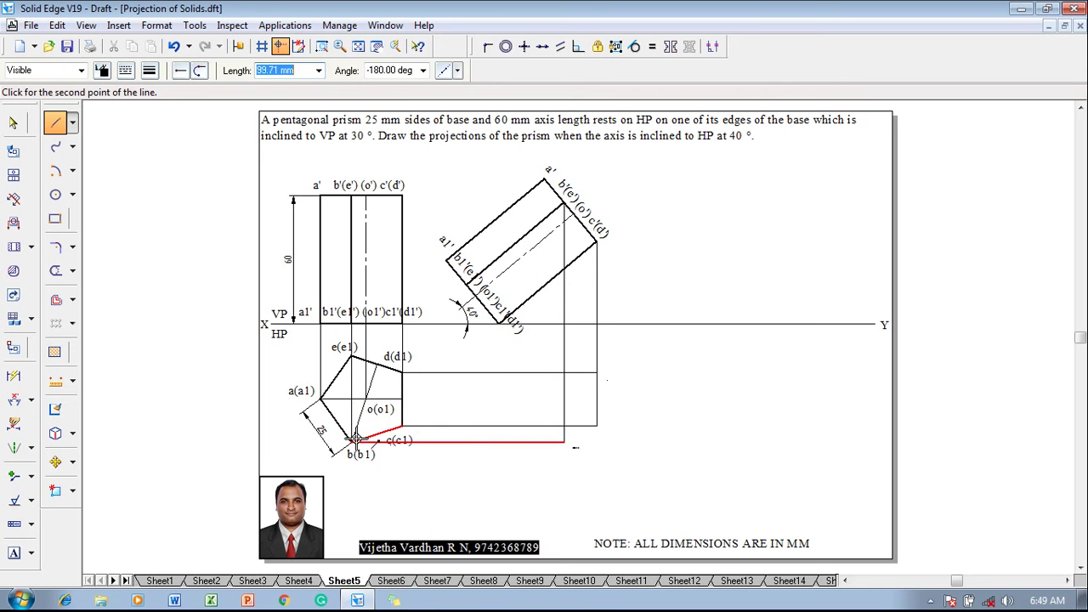
{"action": "left_click", "coordinate": [352, 442]}
{"action": "right_click", "coordinate": [359, 362]}
{"action": "left_click", "coordinate": [402, 371]}
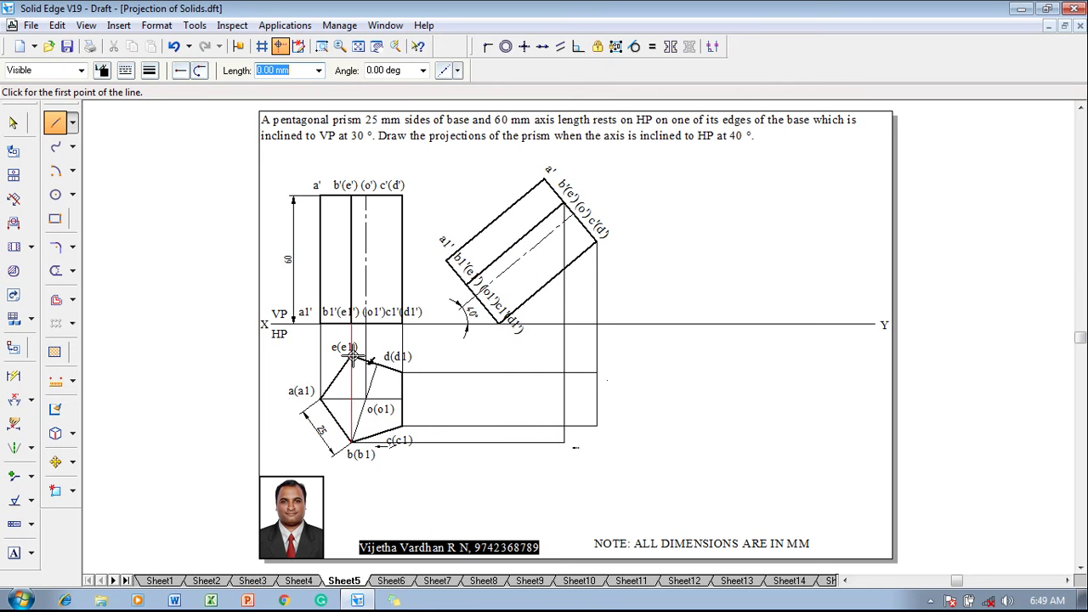
{"action": "left_click", "coordinate": [352, 356]}
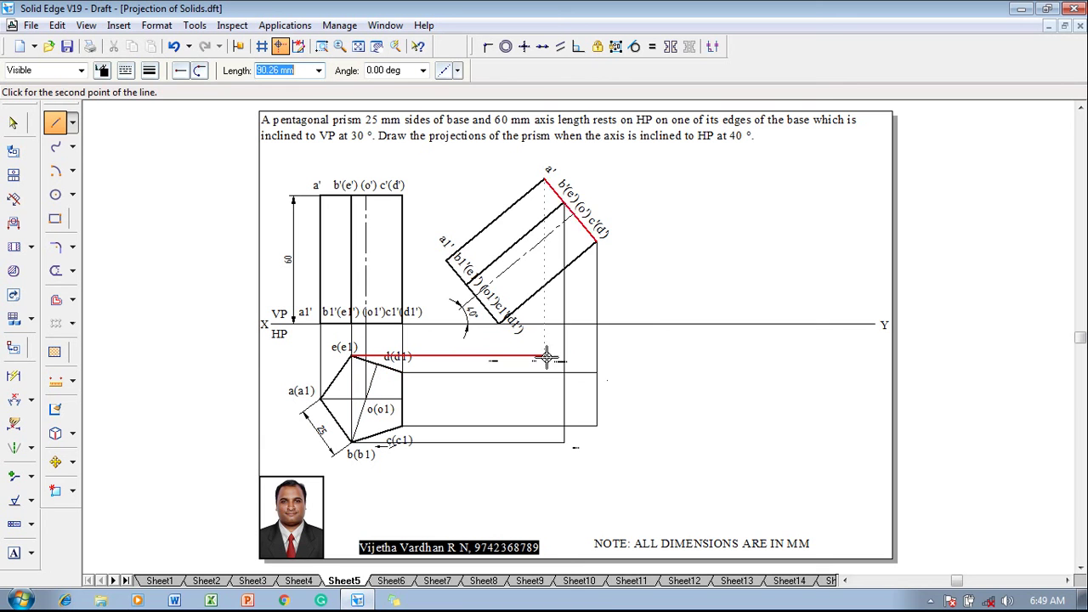
{"action": "left_click", "coordinate": [584, 358]}
{"action": "right_click", "coordinate": [589, 357]}
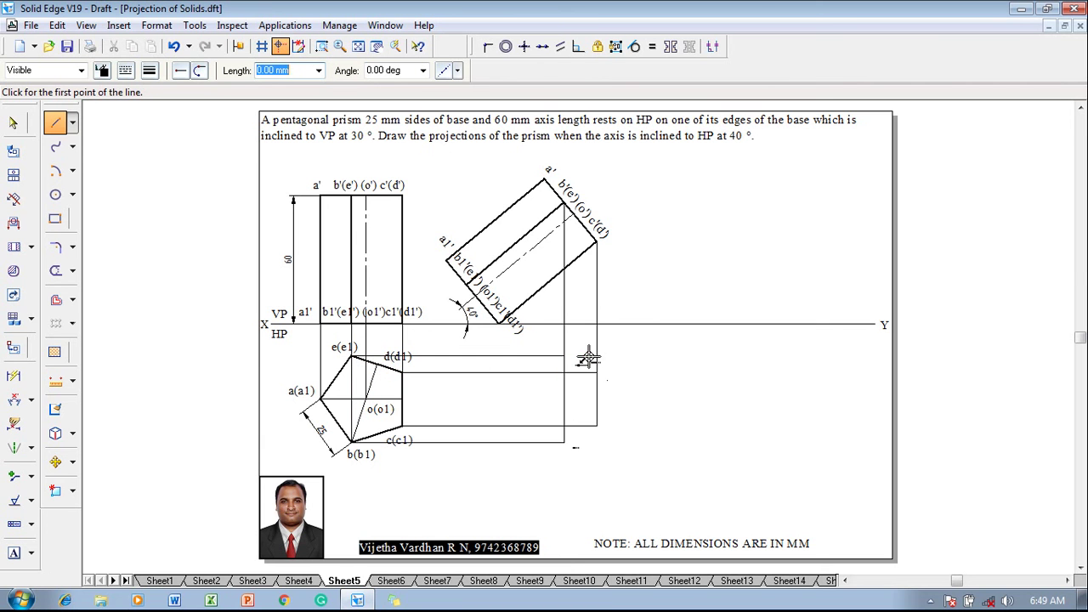
Draw a vertical projector from the axis end o' down to centre level and a horizontal projector back to the pentagon
{"action": "left_click", "coordinate": [574, 213]}
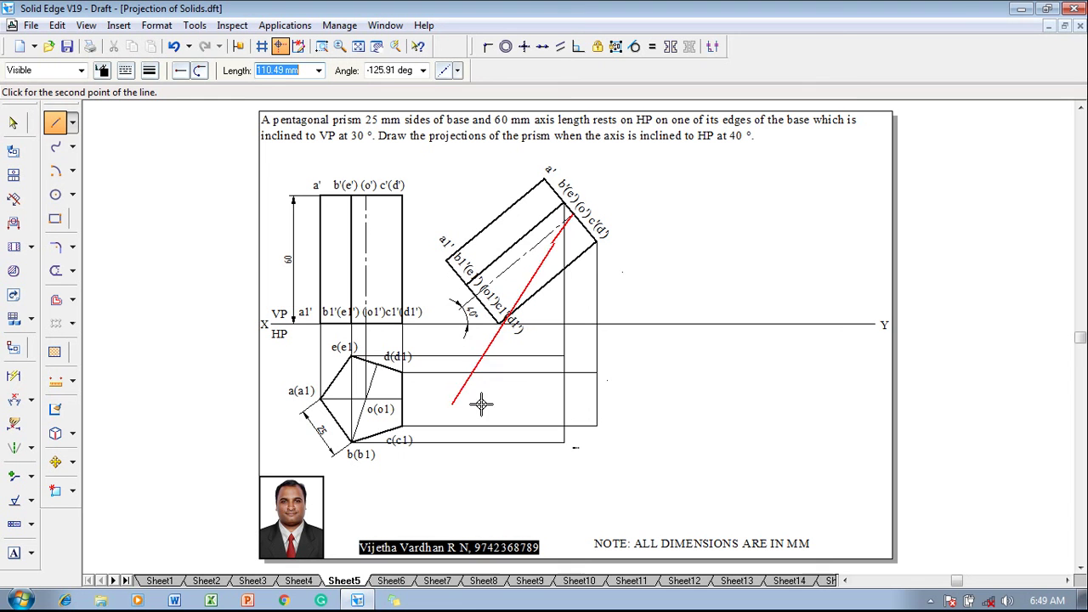
{"action": "left_click", "coordinate": [574, 398]}
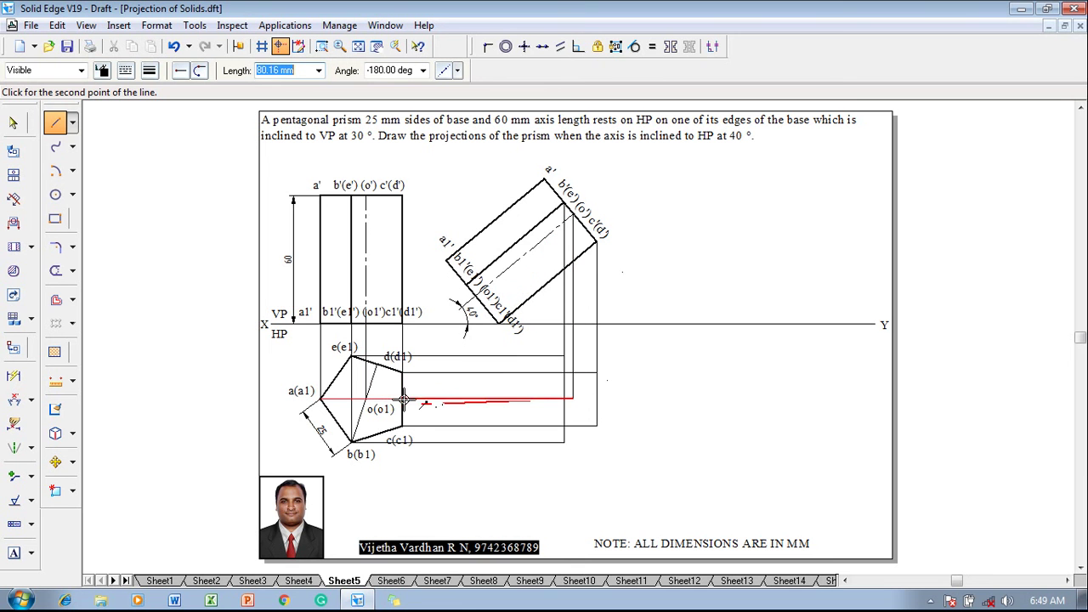
{"action": "left_click", "coordinate": [402, 398]}
{"action": "right_click", "coordinate": [496, 388]}
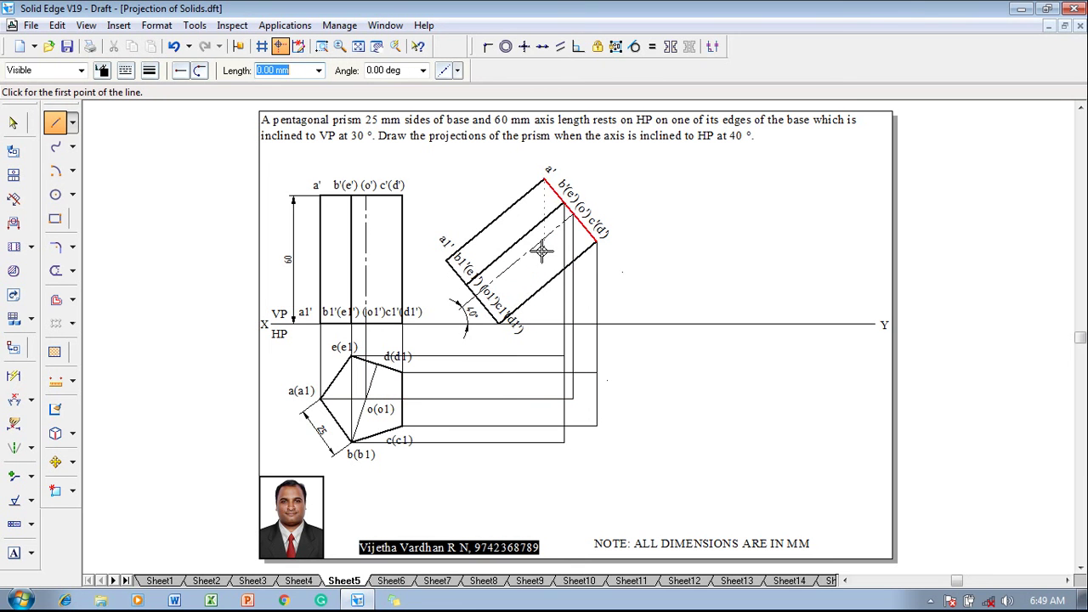
Draw vertical projectors from a' to the horizontal centre projector and from c1'(d1') to the c(c1) projector
{"action": "left_click", "coordinate": [545, 181]}
{"action": "left_click", "coordinate": [544, 398]}
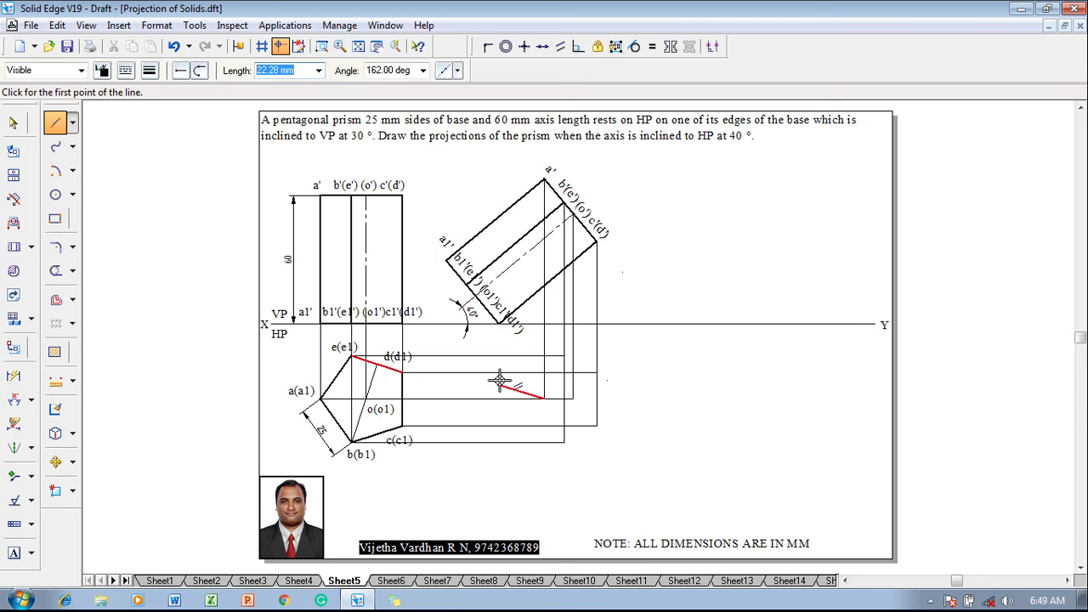
{"action": "right_click", "coordinate": [500, 376]}
{"action": "left_click", "coordinate": [500, 324]}
{"action": "left_click", "coordinate": [499, 425]}
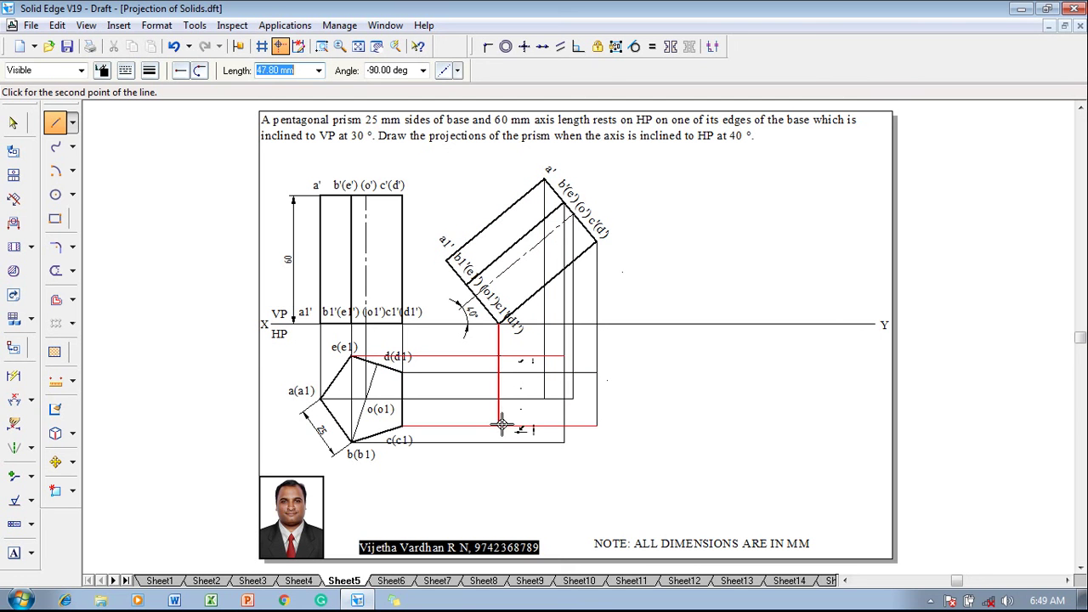
Draw vertical projectors from b1'(e1') down to the b(b1) projector, and from o1' and a1' down to the horizontal centre projector
{"action": "right_click", "coordinate": [517, 419]}
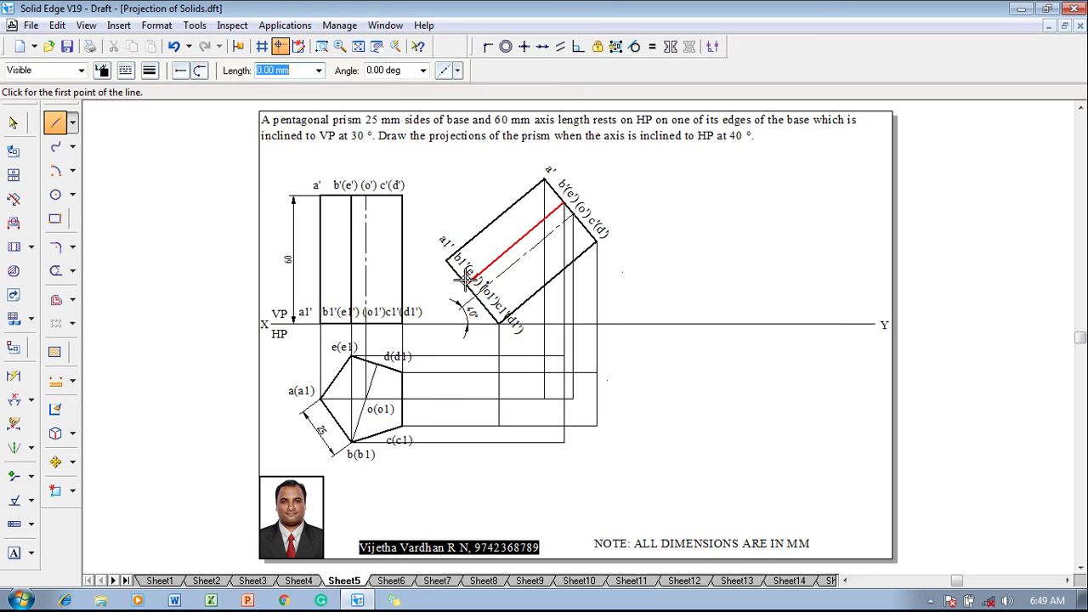
{"action": "left_click", "coordinate": [466, 283]}
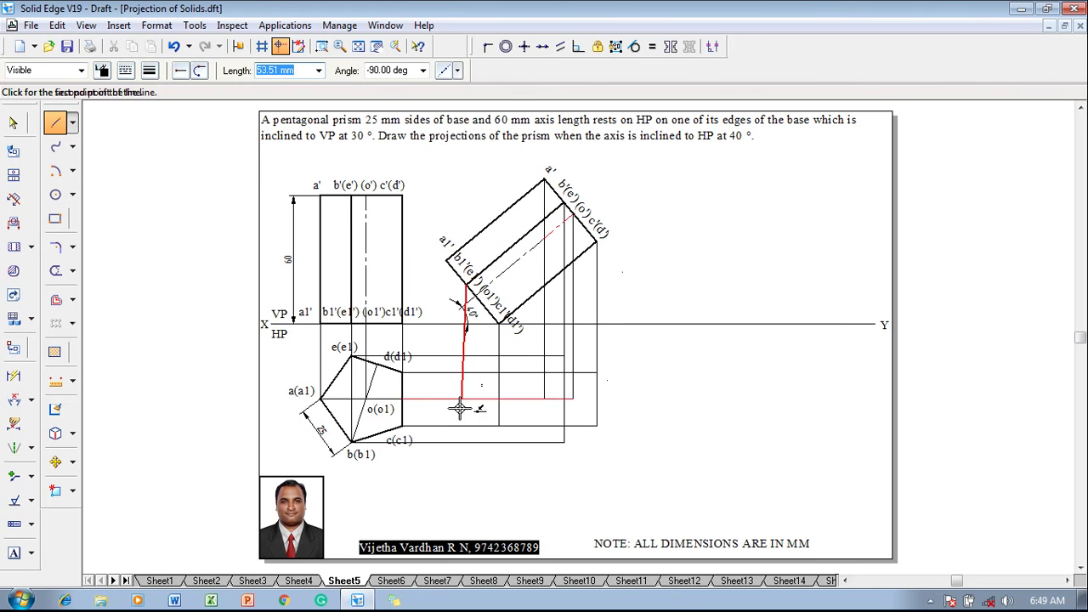
{"action": "right_click", "coordinate": [466, 442]}
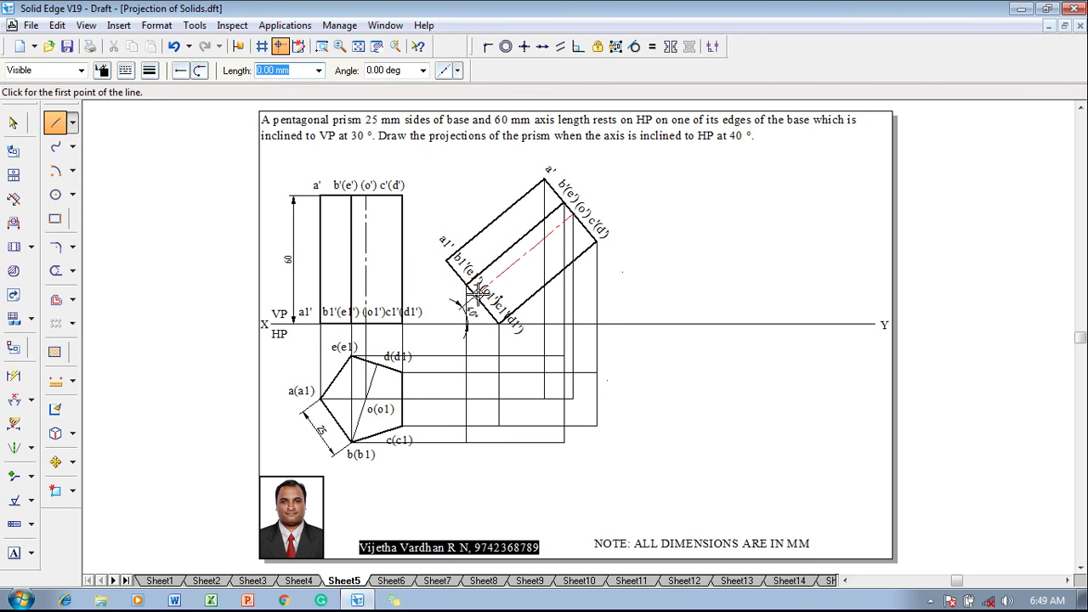
{"action": "left_click", "coordinate": [475, 294]}
{"action": "right_click", "coordinate": [476, 387]}
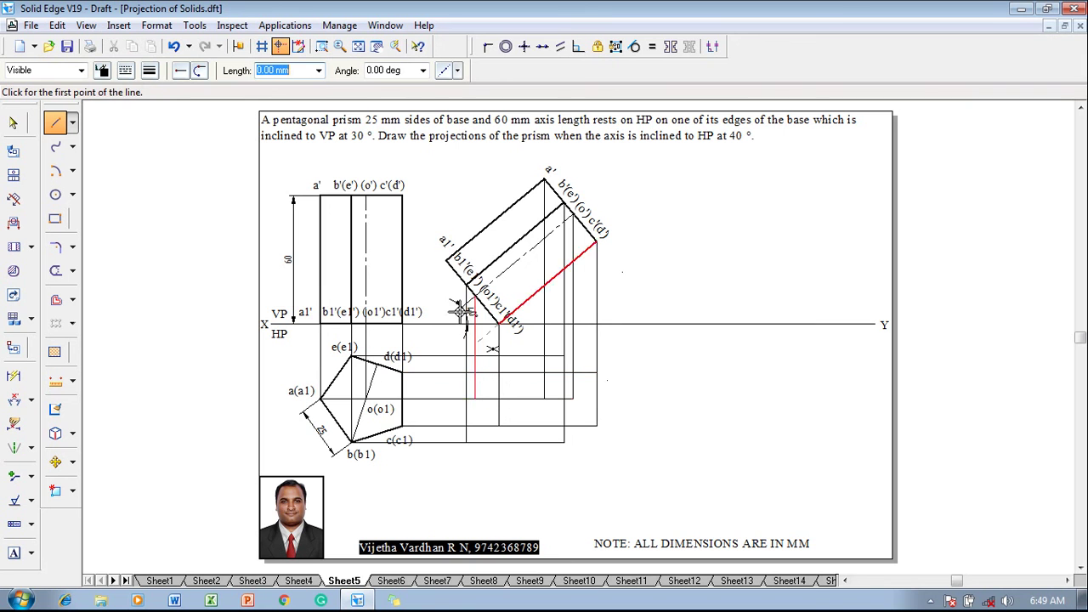
{"action": "left_click", "coordinate": [447, 263]}
{"action": "left_click", "coordinate": [446, 398]}
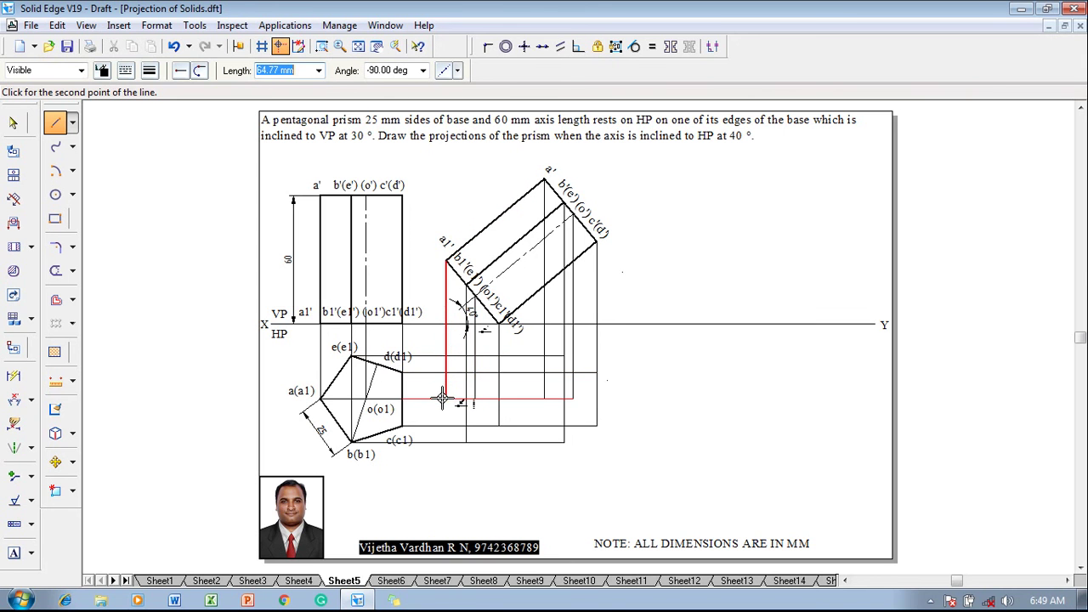
{"action": "right_click", "coordinate": [519, 418]}
{"action": "key", "text": "Escape"}
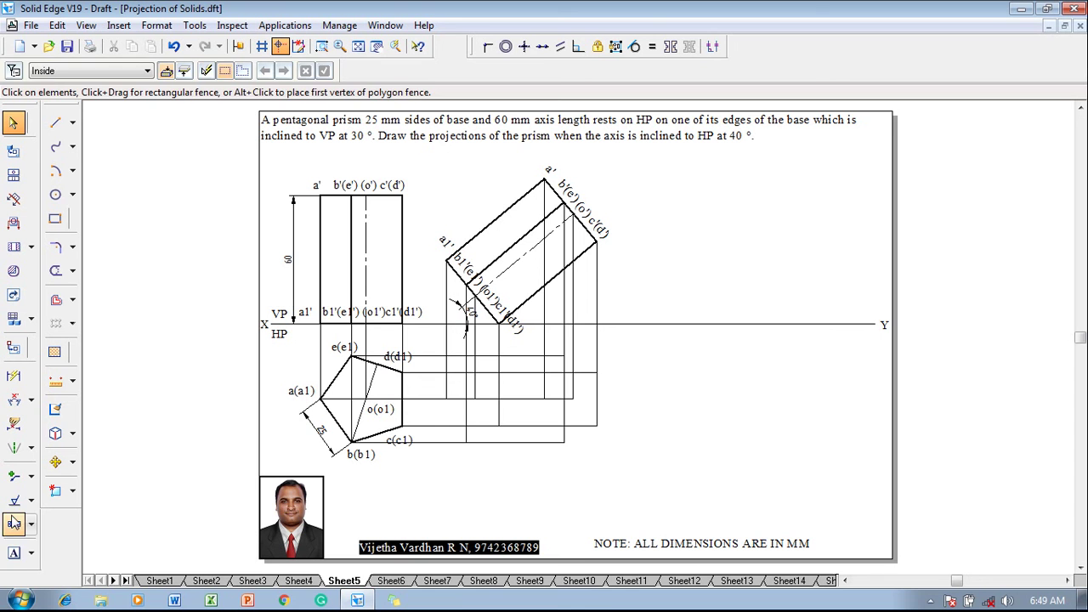
Label the projected points of the prism's lower end a1, b1, c1, d1, e1 and o1 in the second top view
{"action": "left_click", "coordinate": [14, 553]}
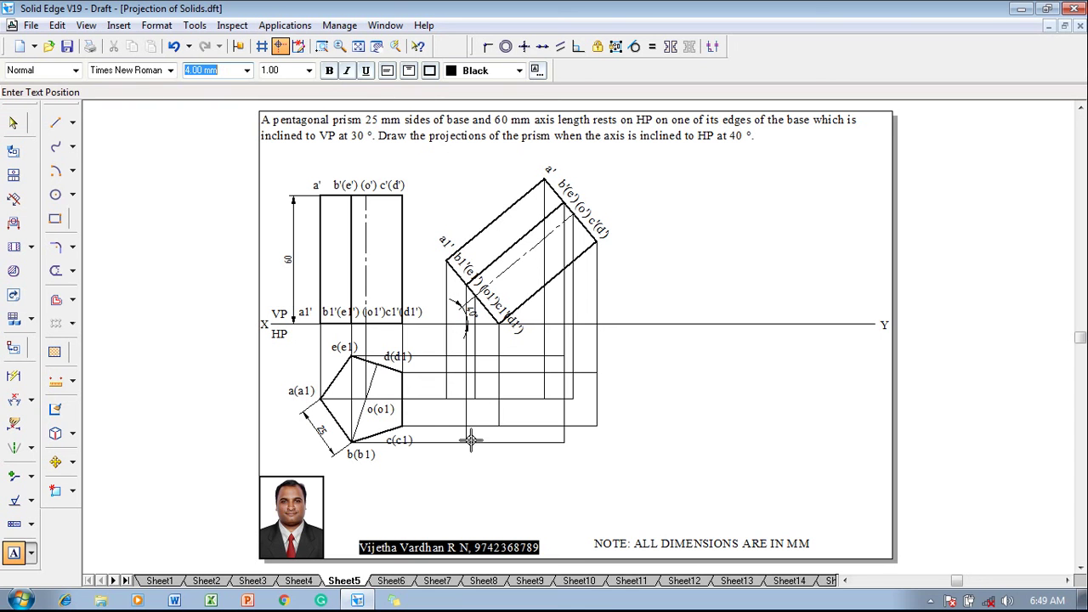
{"action": "left_click", "coordinate": [425, 378]}
{"action": "type", "text": "a"}
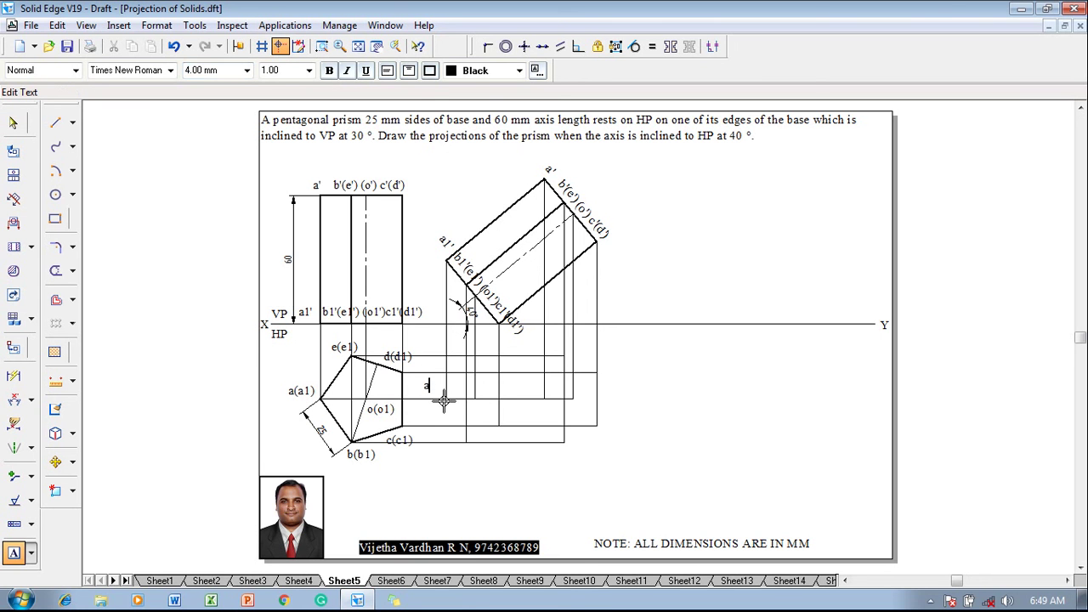
{"action": "type", "text": "1"}
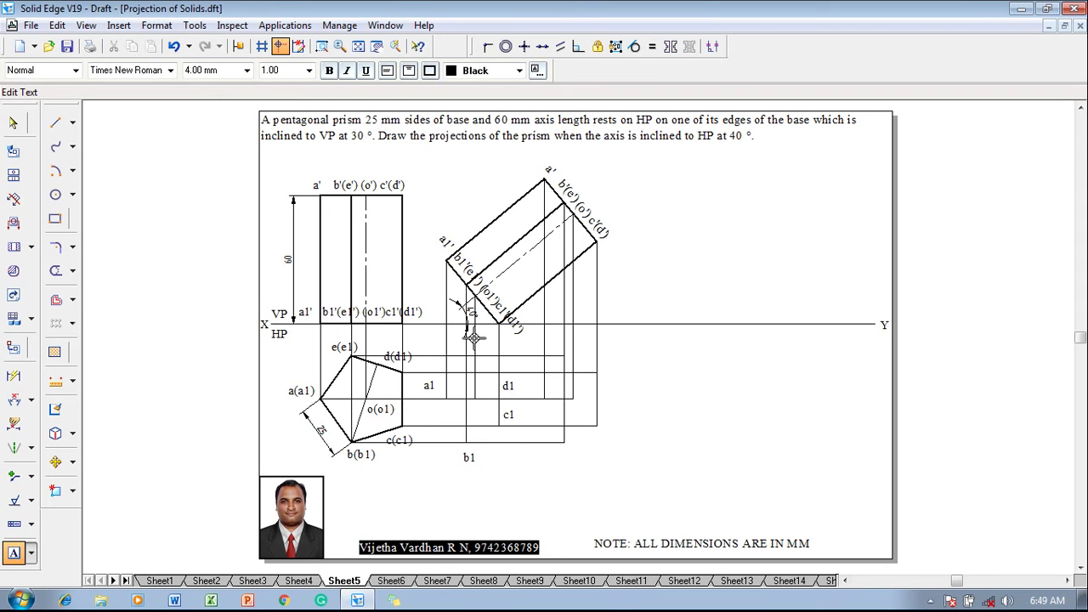
{"action": "left_click", "coordinate": [459, 338]}
{"action": "type", "text": "e1"}
Label the projected points of the prism's other end a, b, c, d and e in the second top view
{"action": "left_click", "coordinate": [535, 380]}
{"action": "type", "text": "a"}
{"action": "left_click", "coordinate": [565, 447]}
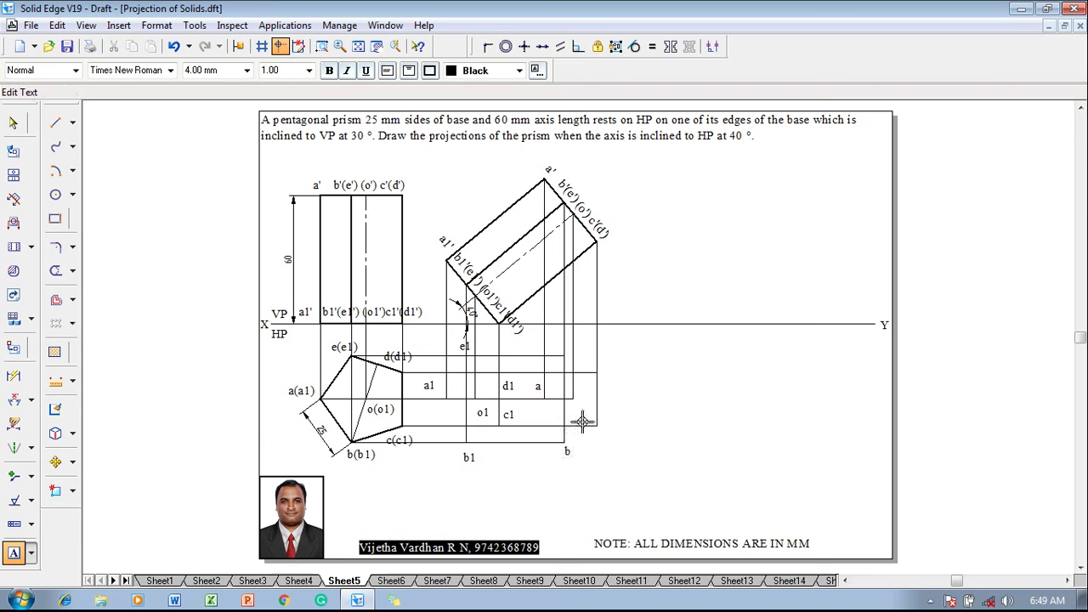
{"action": "type", "text": "b"}
{"action": "type", "text": "c"}
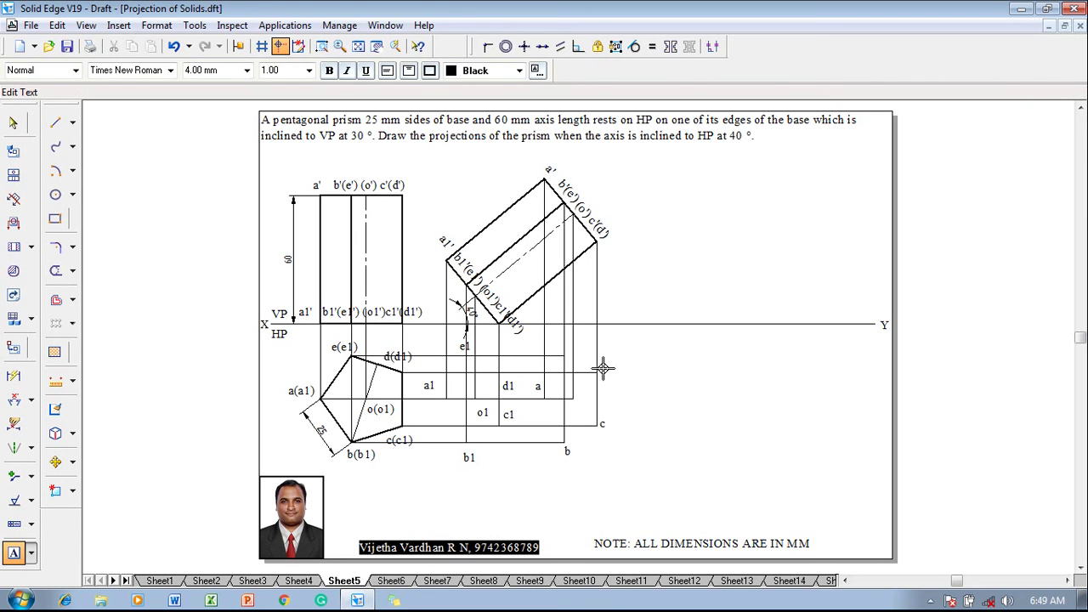
{"action": "left_click", "coordinate": [602, 367]}
{"action": "type", "text": "d"}
{"action": "left_click", "coordinate": [553, 338]}
{"action": "type", "text": "e"}
{"action": "key", "text": "Escape"}
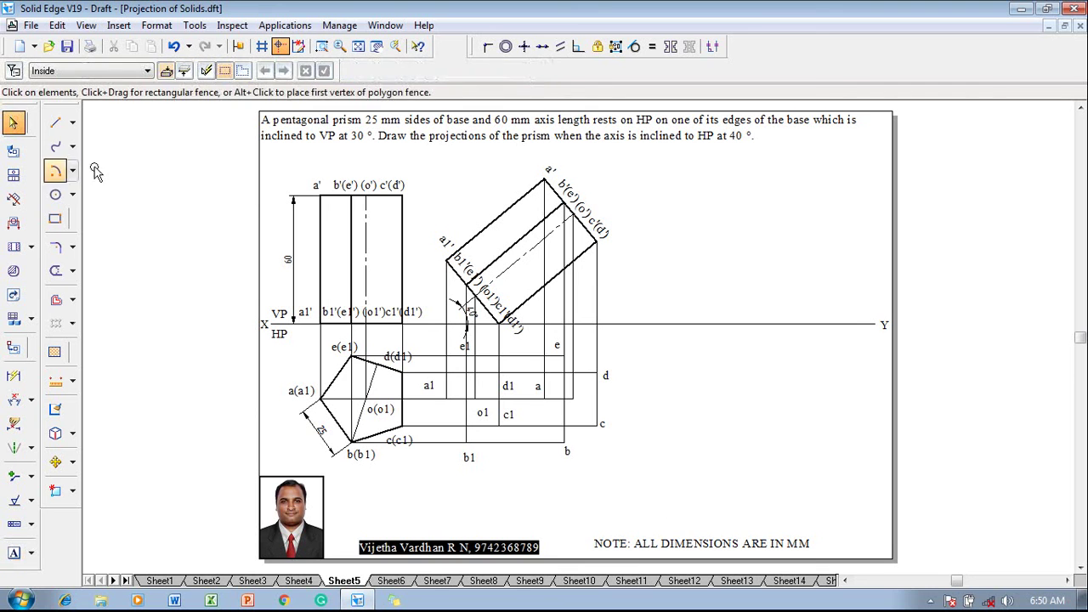
Draw the second top view's outer outline with 0.50 mm lines through a1, b1, b, c, d, e, e1 and back to a1
{"action": "left_click", "coordinate": [55, 122]}
{"action": "left_click", "coordinate": [149, 71]}
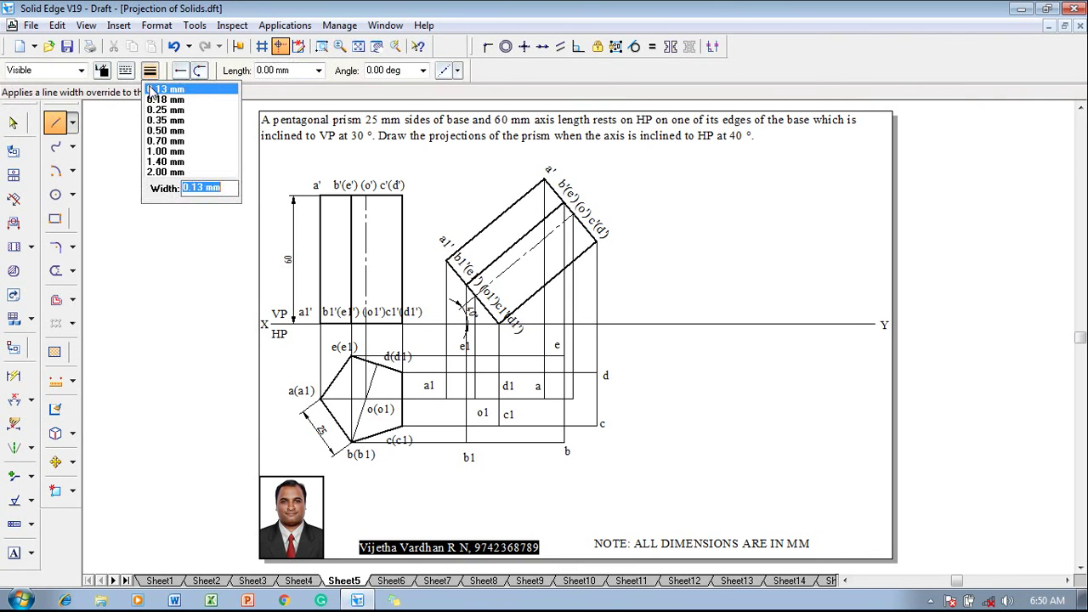
{"action": "left_click", "coordinate": [166, 128]}
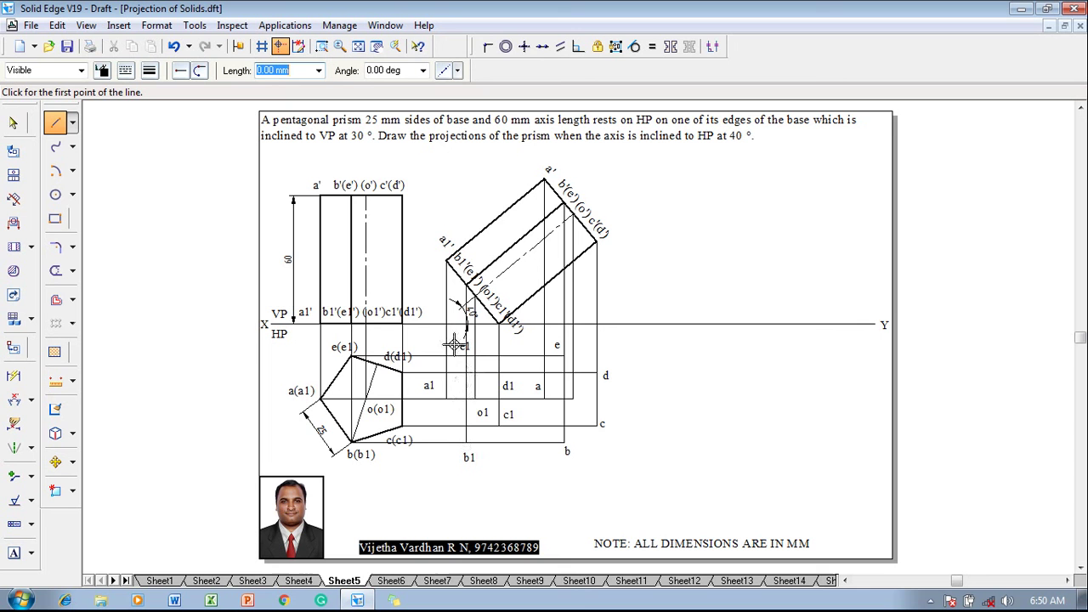
{"action": "left_click", "coordinate": [446, 398]}
{"action": "left_click", "coordinate": [466, 442]}
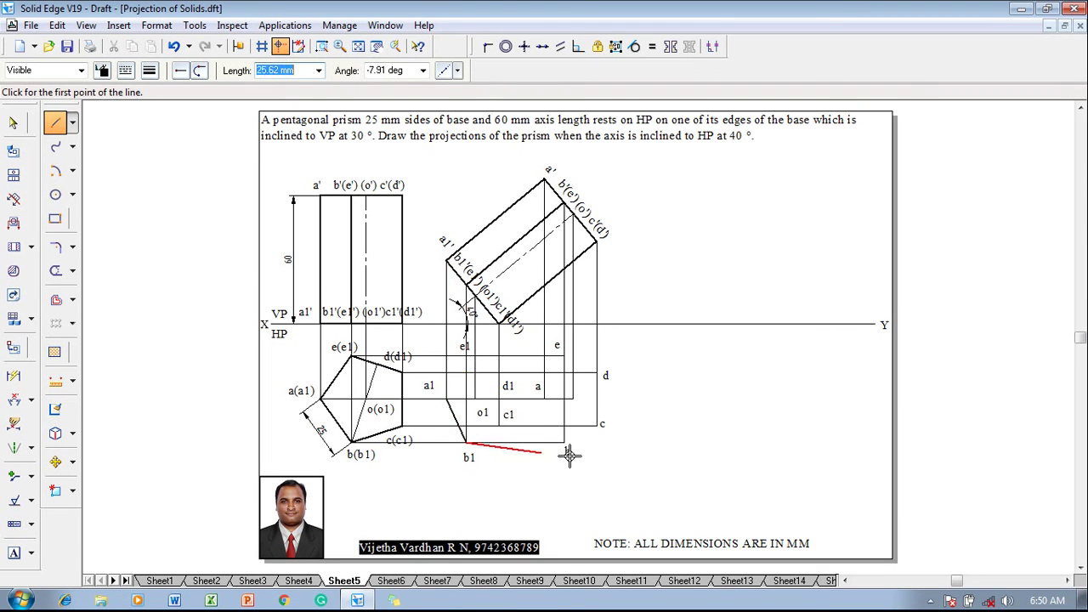
{"action": "left_click", "coordinate": [565, 443]}
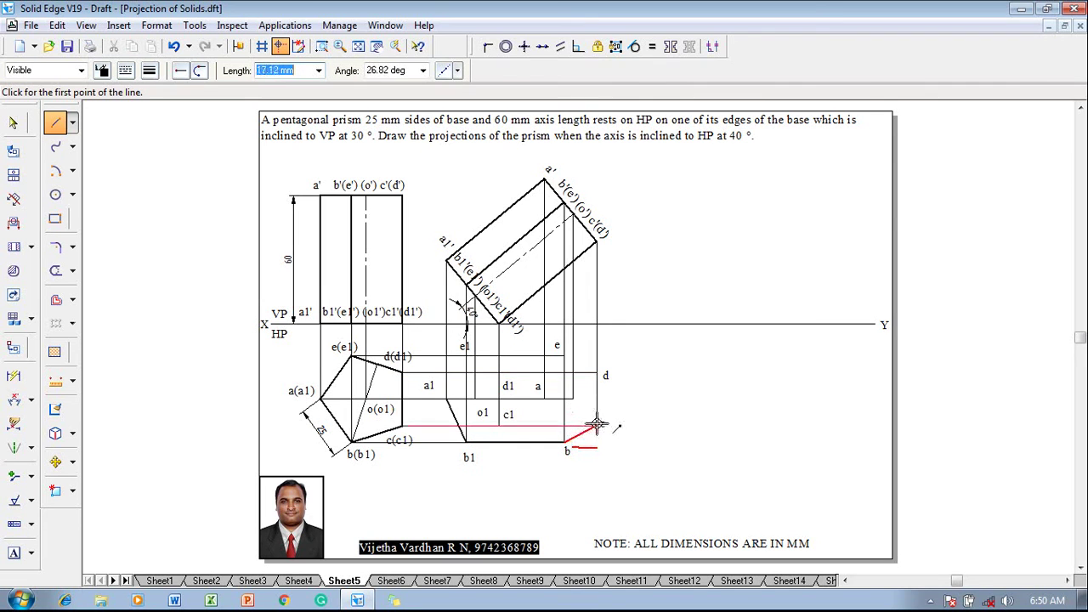
{"action": "left_click", "coordinate": [596, 424]}
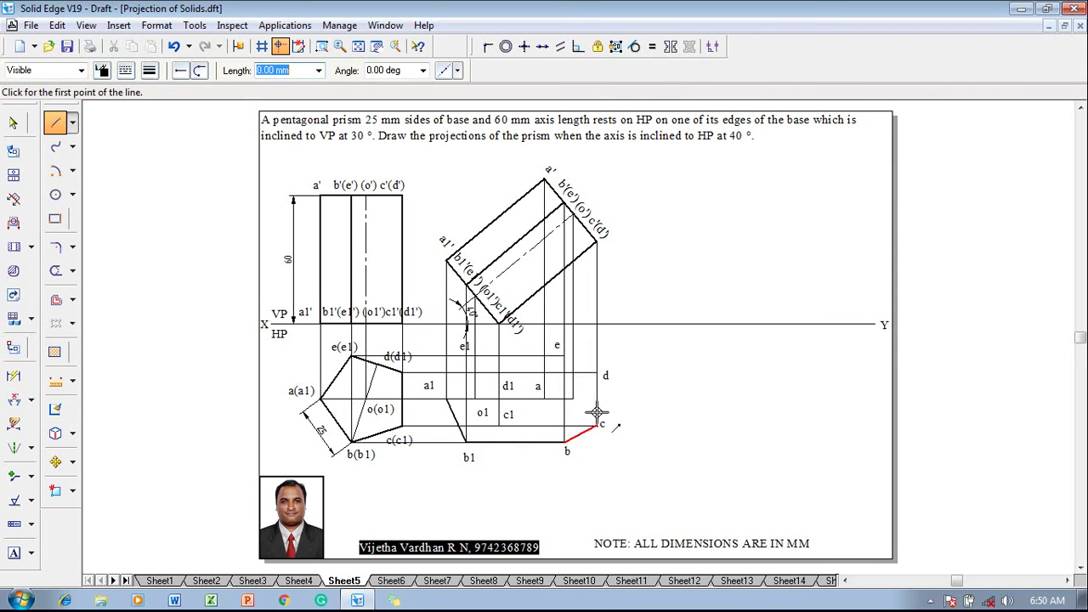
{"action": "left_click", "coordinate": [597, 372]}
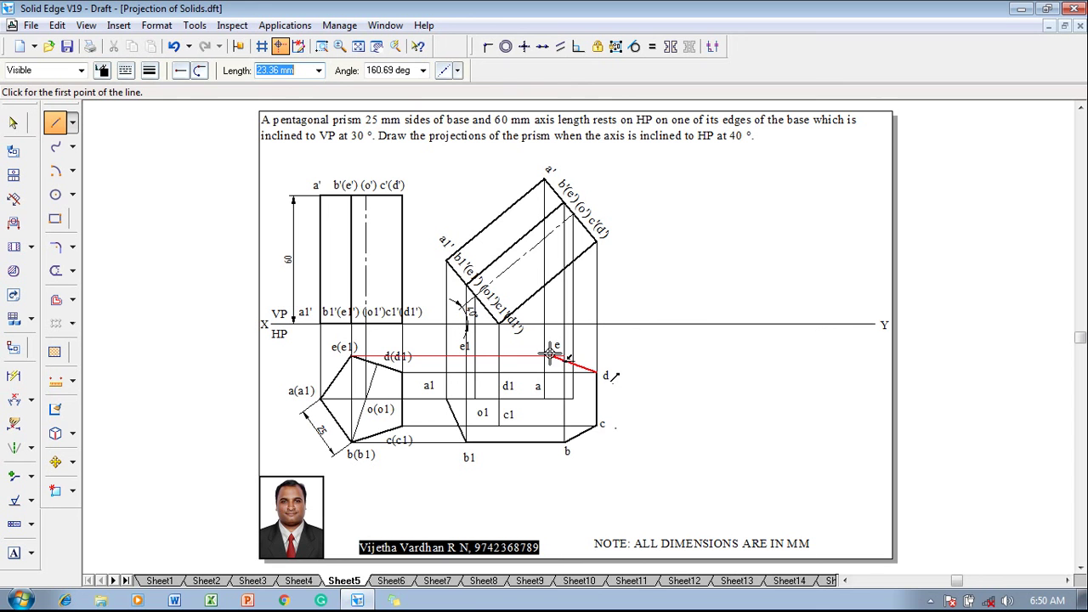
{"action": "left_click", "coordinate": [564, 356]}
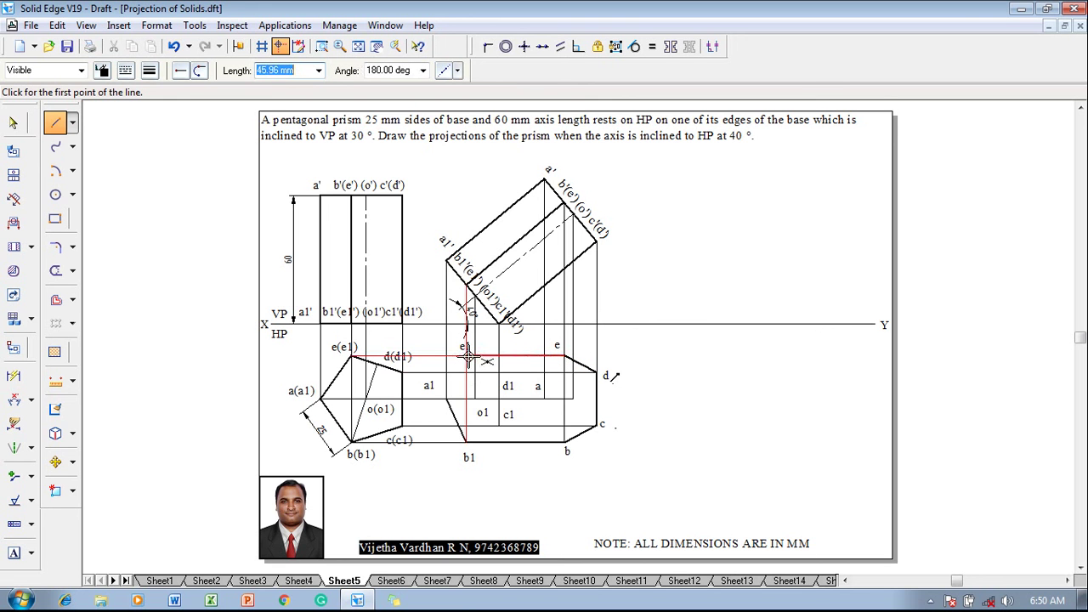
{"action": "left_click", "coordinate": [466, 356]}
{"action": "left_click", "coordinate": [446, 398]}
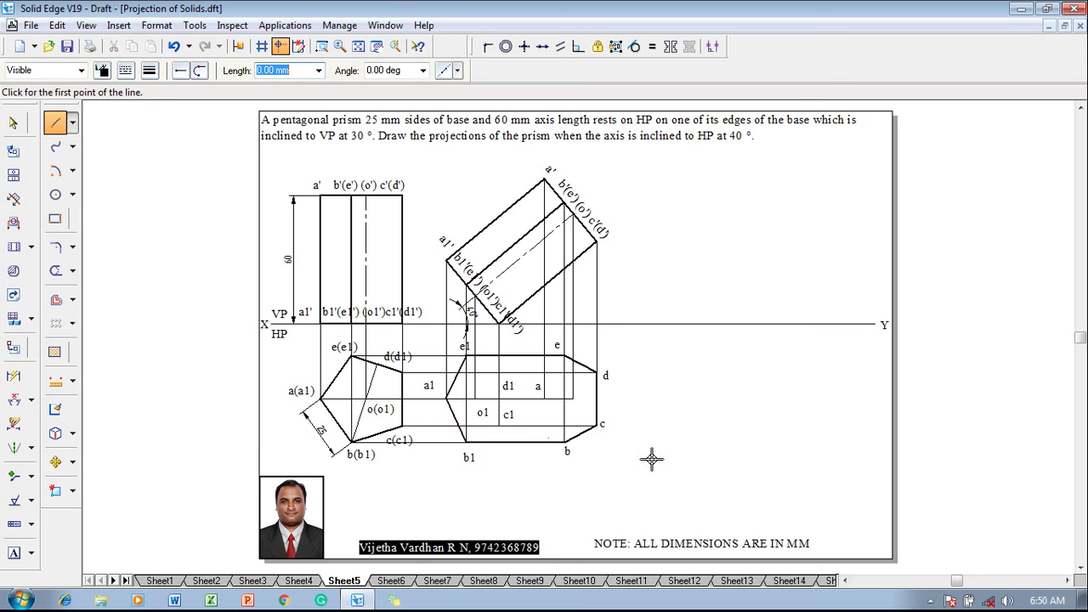
{"action": "key", "text": "Escape"}
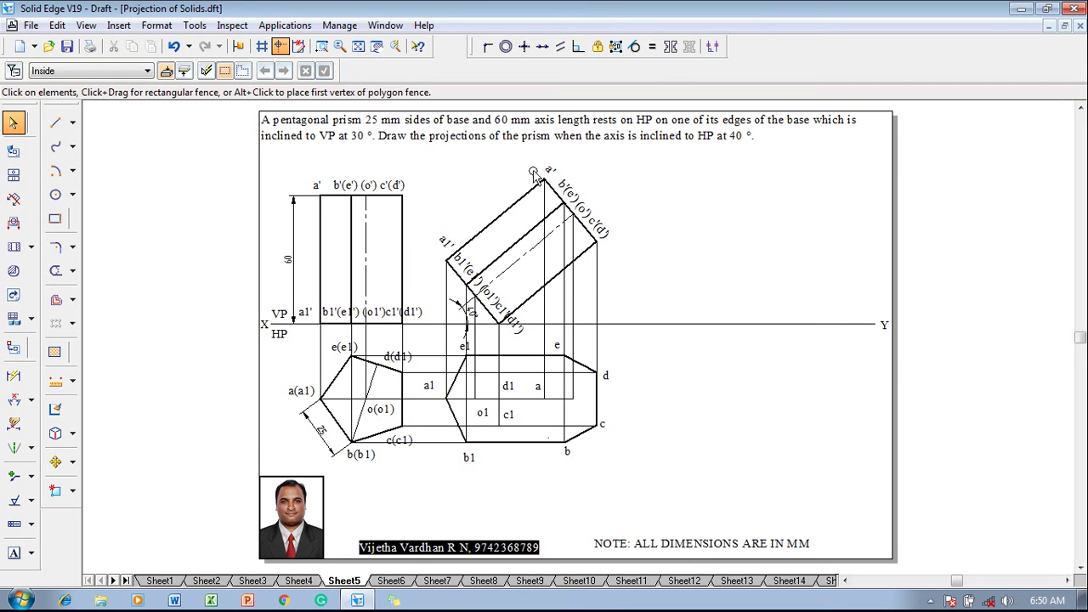
Draw the visible end-face edges from b to a and from a to e with 0.50 mm lines
{"action": "left_click", "coordinate": [56, 123]}
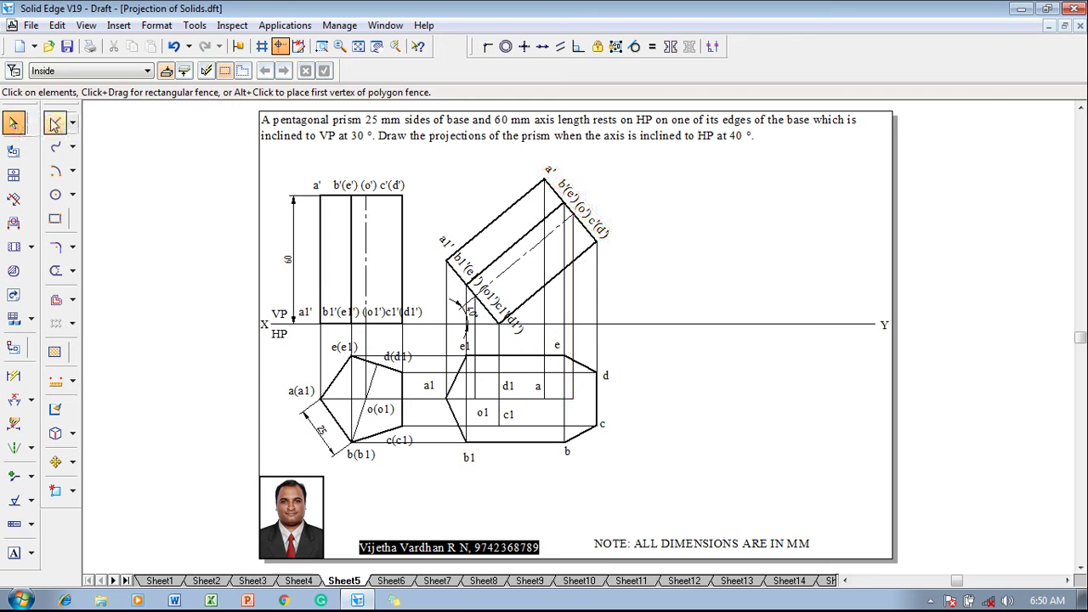
{"action": "left_click", "coordinate": [151, 73]}
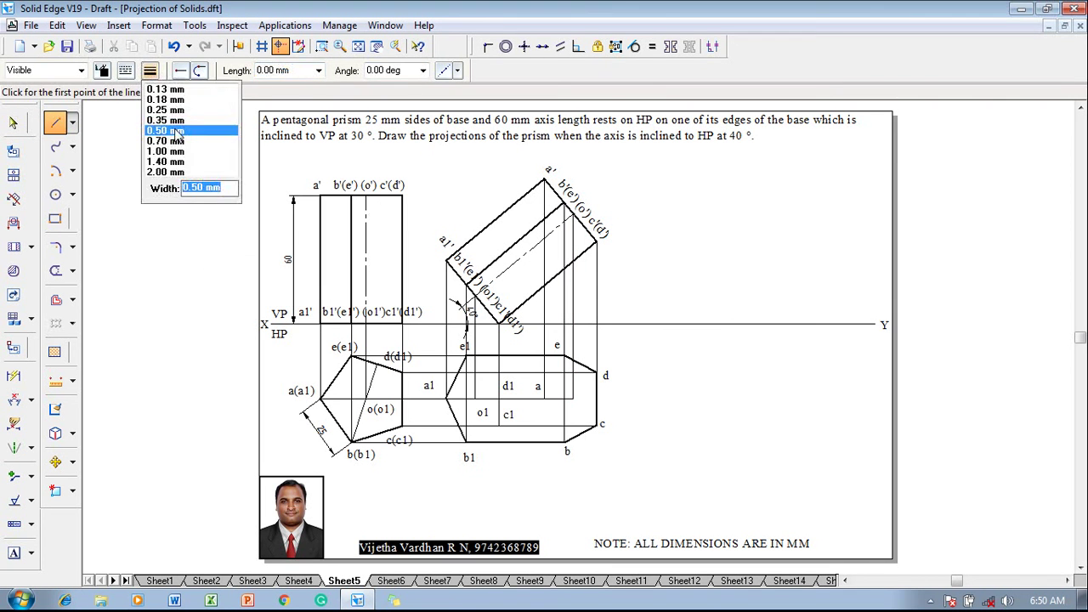
{"action": "left_click", "coordinate": [175, 132]}
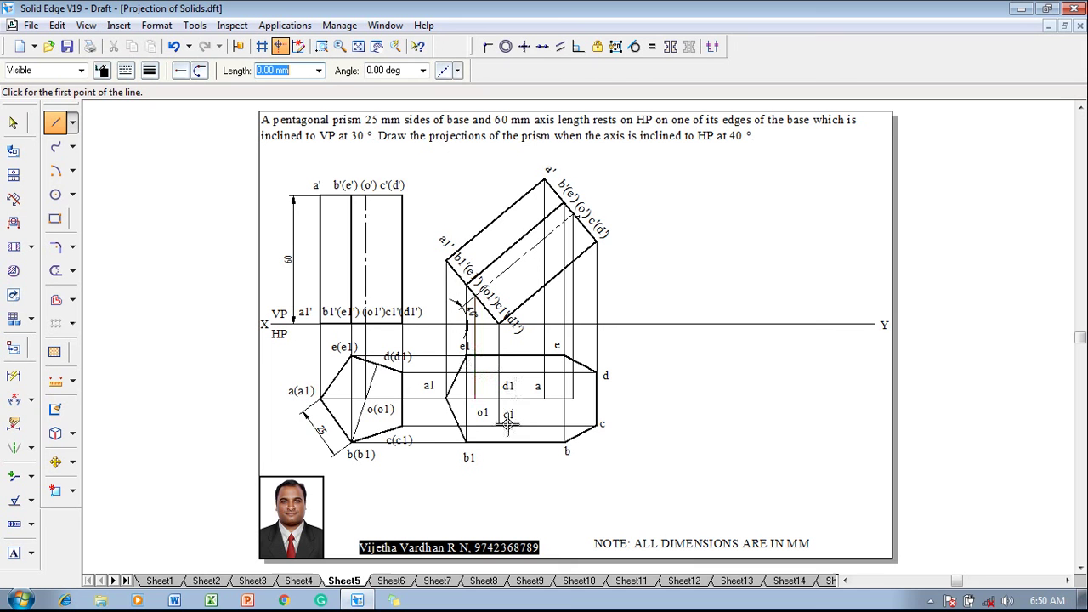
{"action": "left_click", "coordinate": [564, 441]}
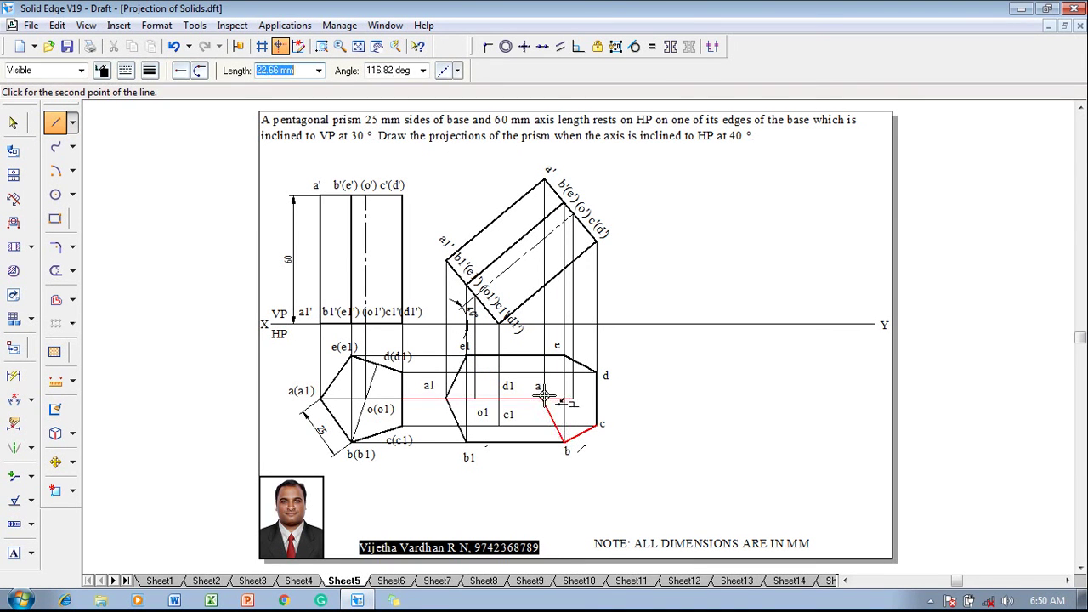
{"action": "left_click", "coordinate": [544, 396]}
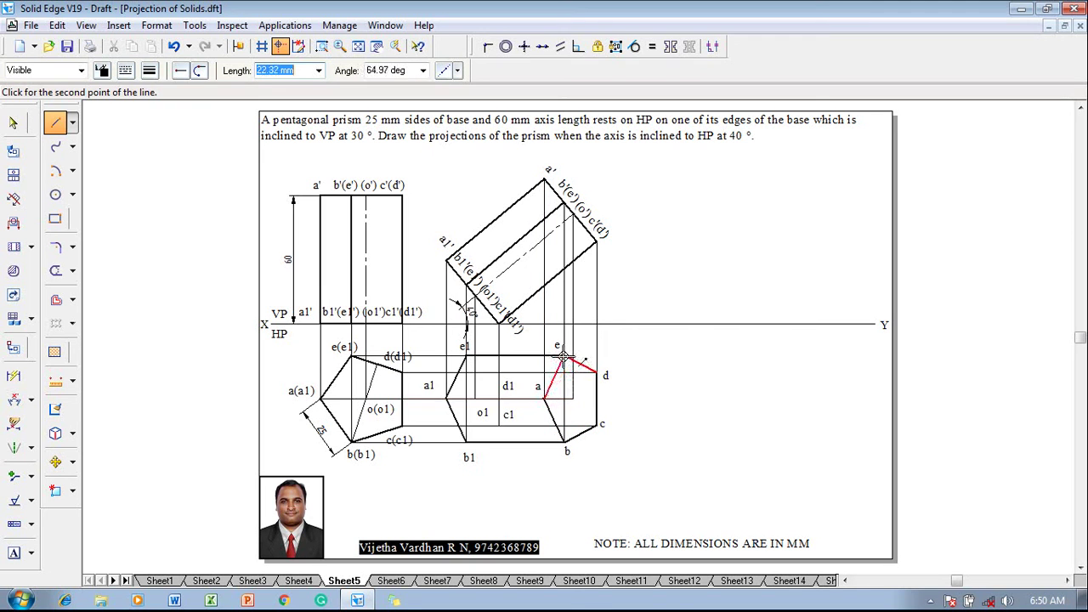
{"action": "left_click", "coordinate": [564, 356]}
{"action": "right_click", "coordinate": [634, 355]}
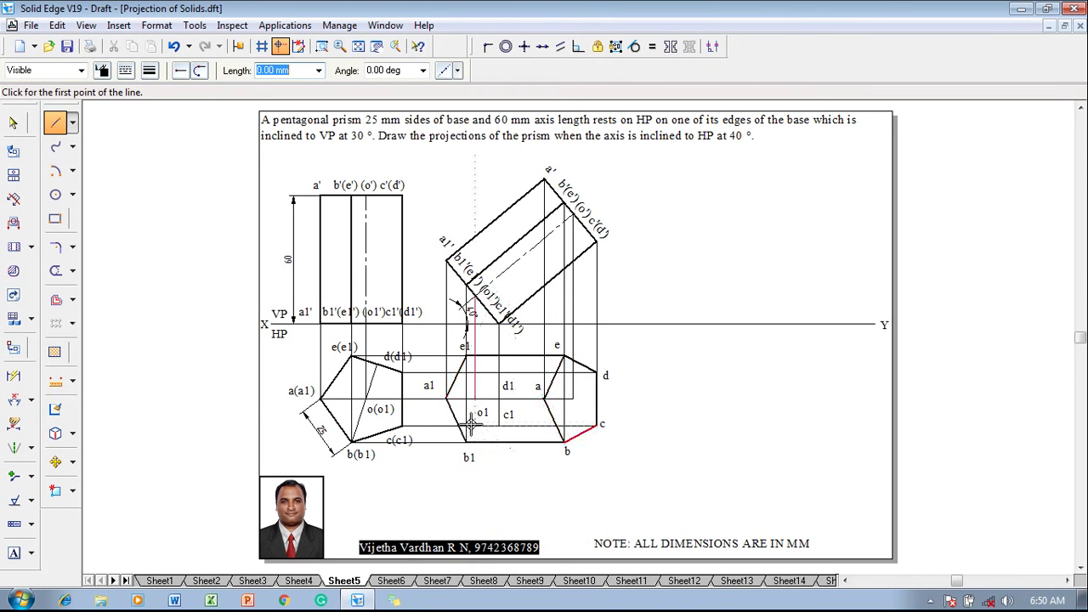
Draw the hidden base edges from b1 through c1 and d1 to e1 with the Dash line type
{"action": "left_click", "coordinate": [125, 70]}
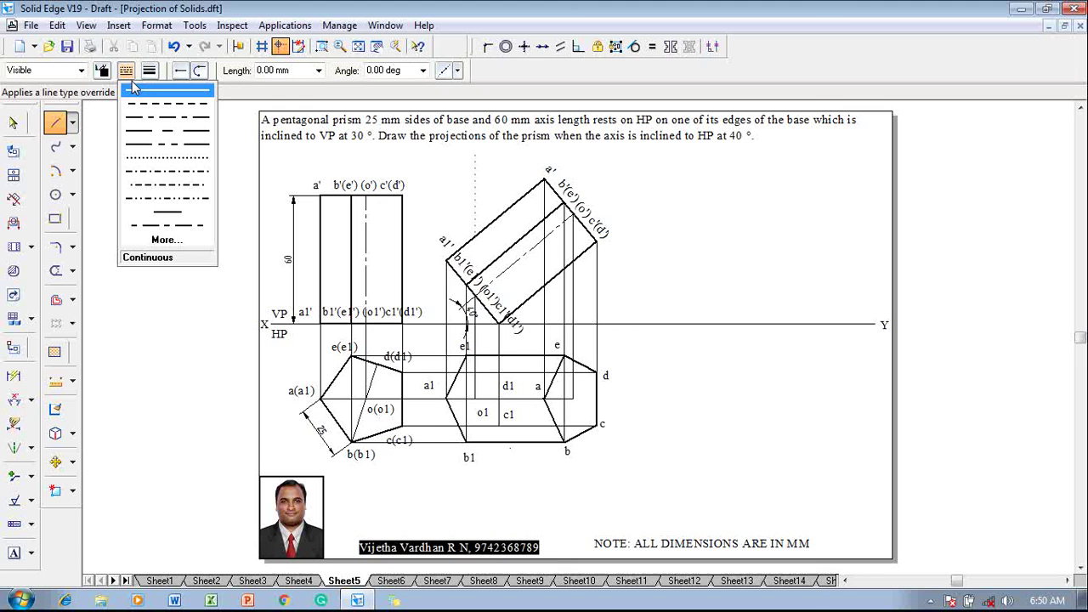
{"action": "left_click", "coordinate": [144, 109]}
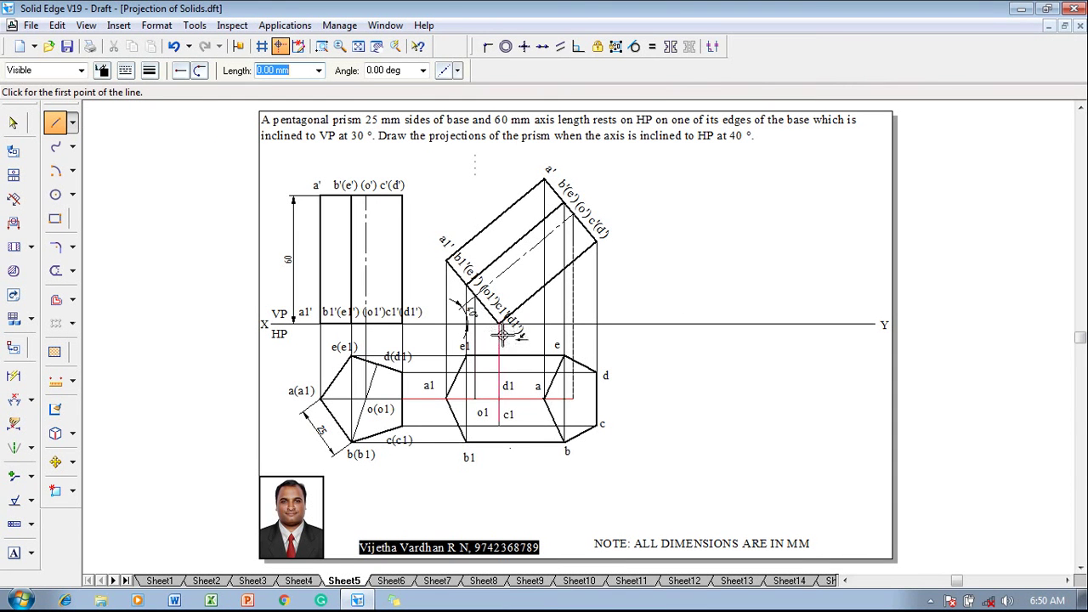
{"action": "left_click", "coordinate": [468, 439]}
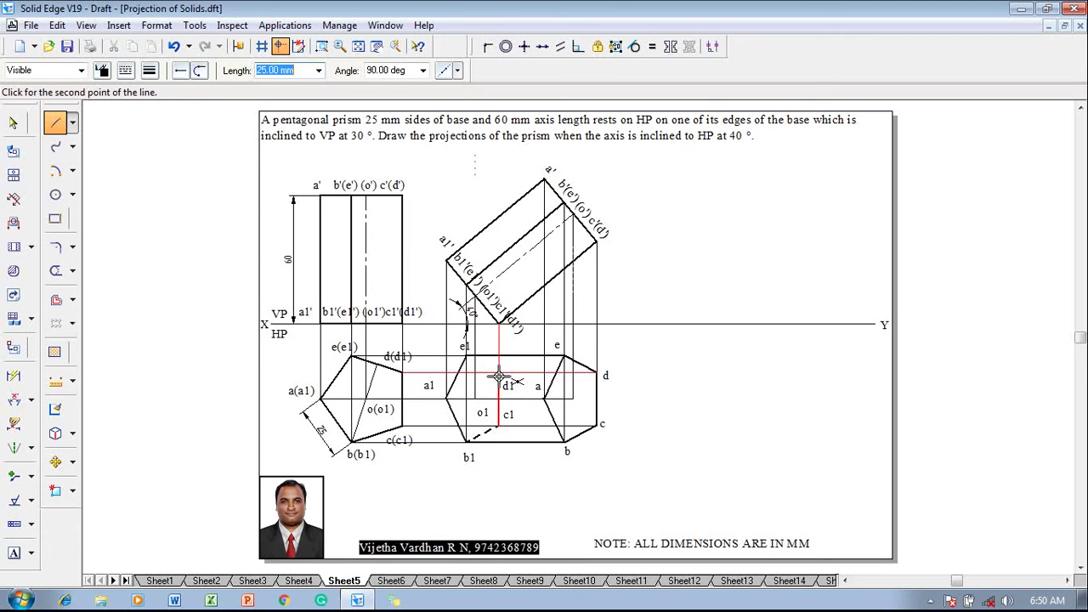
{"action": "left_click", "coordinate": [499, 374]}
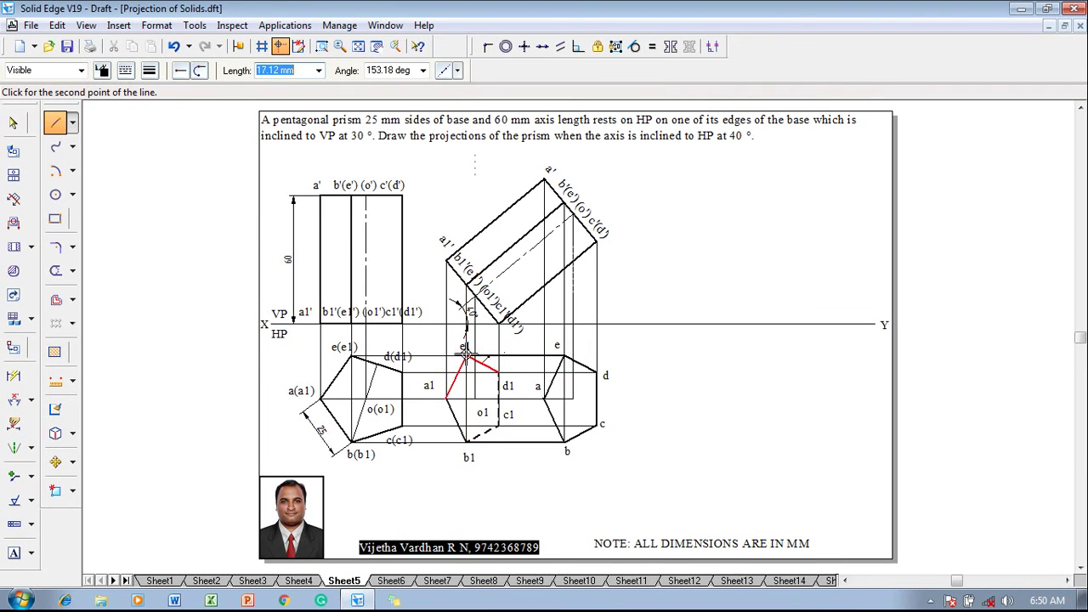
{"action": "left_click", "coordinate": [467, 356]}
{"action": "right_click", "coordinate": [651, 361]}
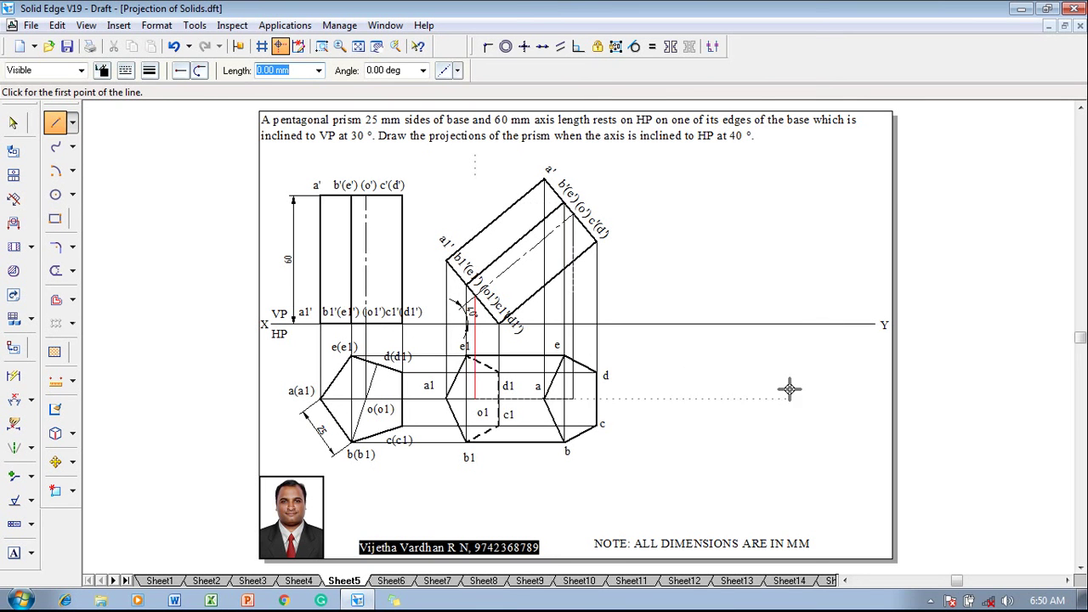
Draw the visible edge from a1 to a in the second top view with a continuous 0.50 mm line
{"action": "left_click", "coordinate": [126, 71]}
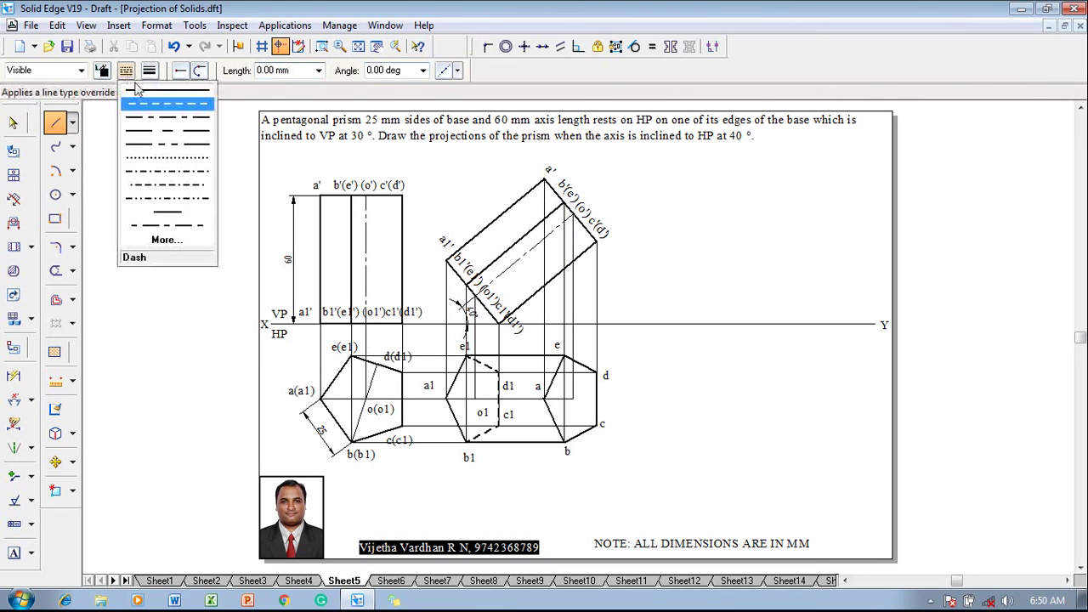
{"action": "left_click", "coordinate": [140, 96]}
{"action": "left_click", "coordinate": [149, 70]}
{"action": "left_click", "coordinate": [166, 128]}
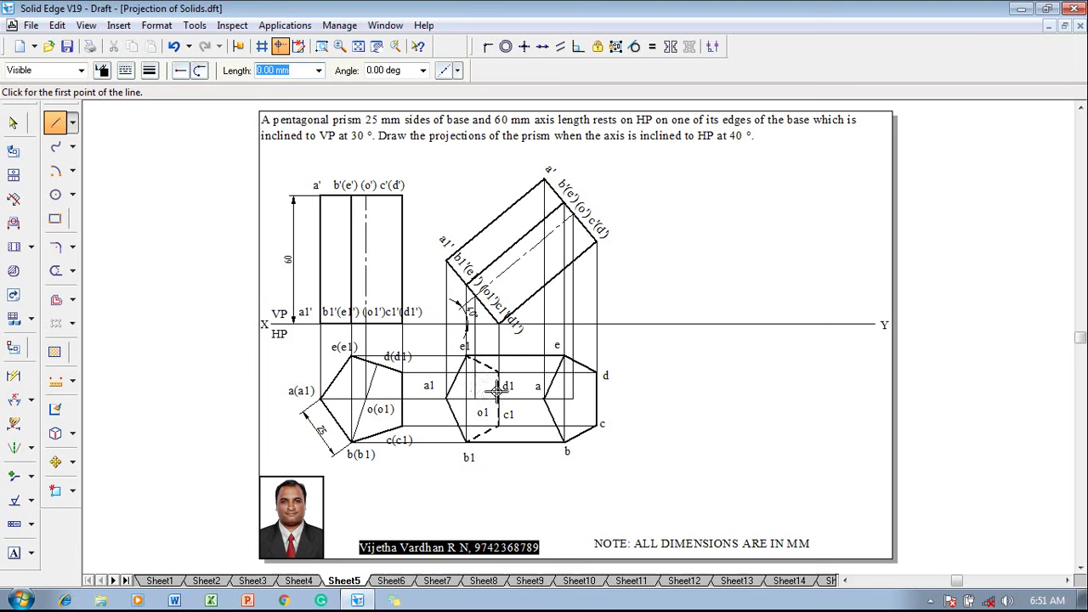
{"action": "left_click", "coordinate": [447, 398]}
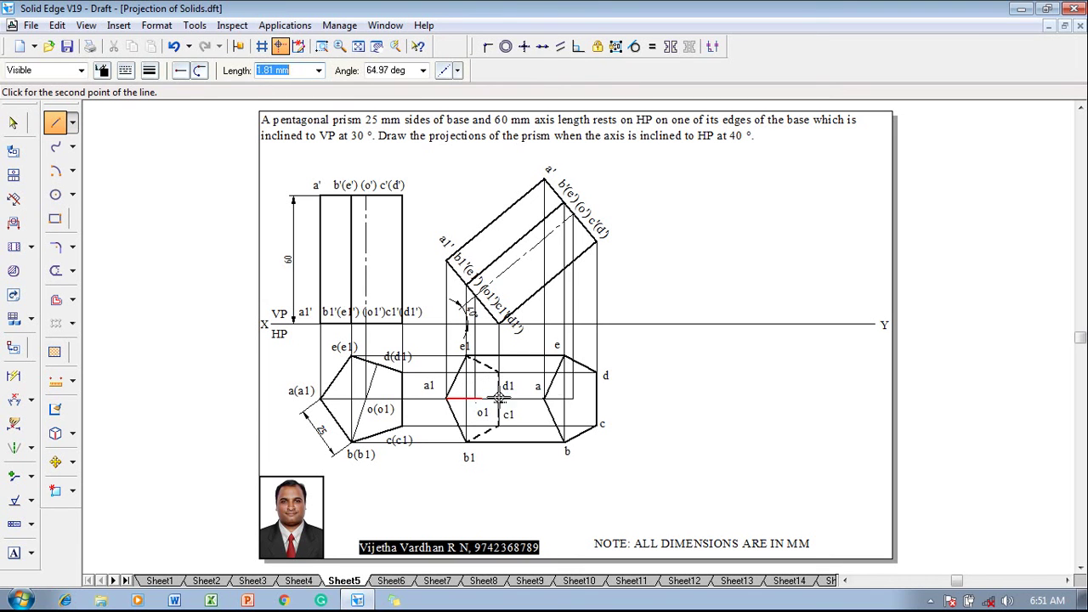
{"action": "left_click", "coordinate": [544, 398]}
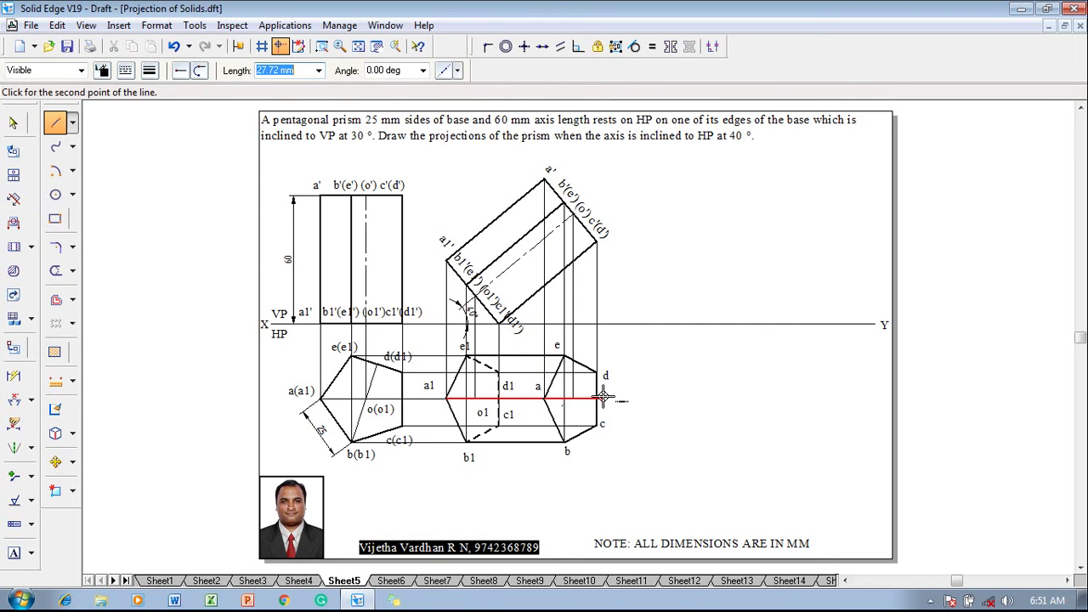
{"action": "right_click", "coordinate": [607, 384]}
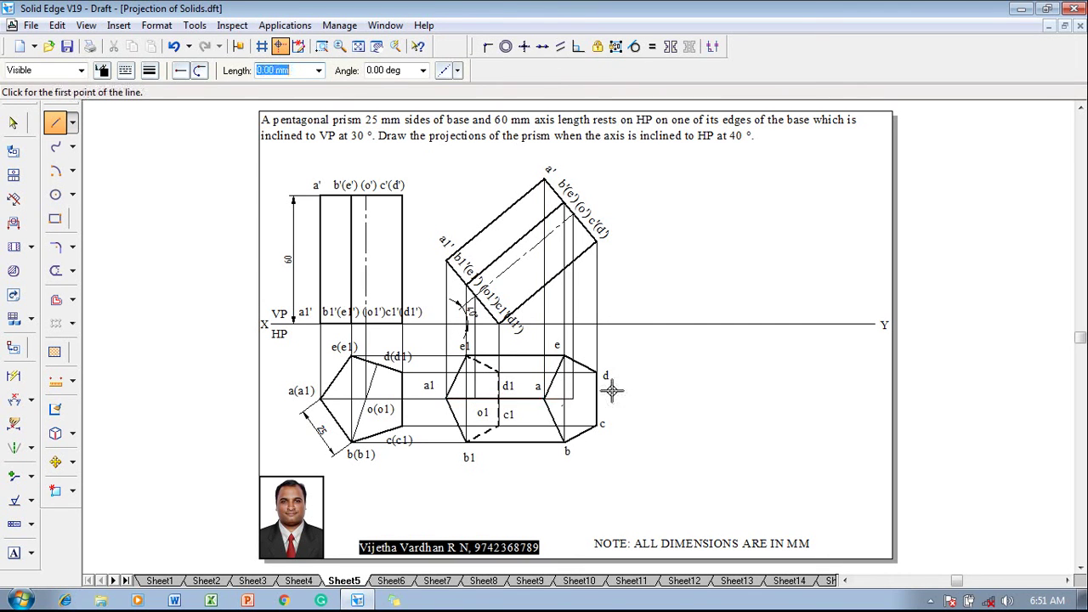
Draw the edge from d1 to d in the second top view and change its line type to Dash
{"action": "left_click", "coordinate": [500, 372]}
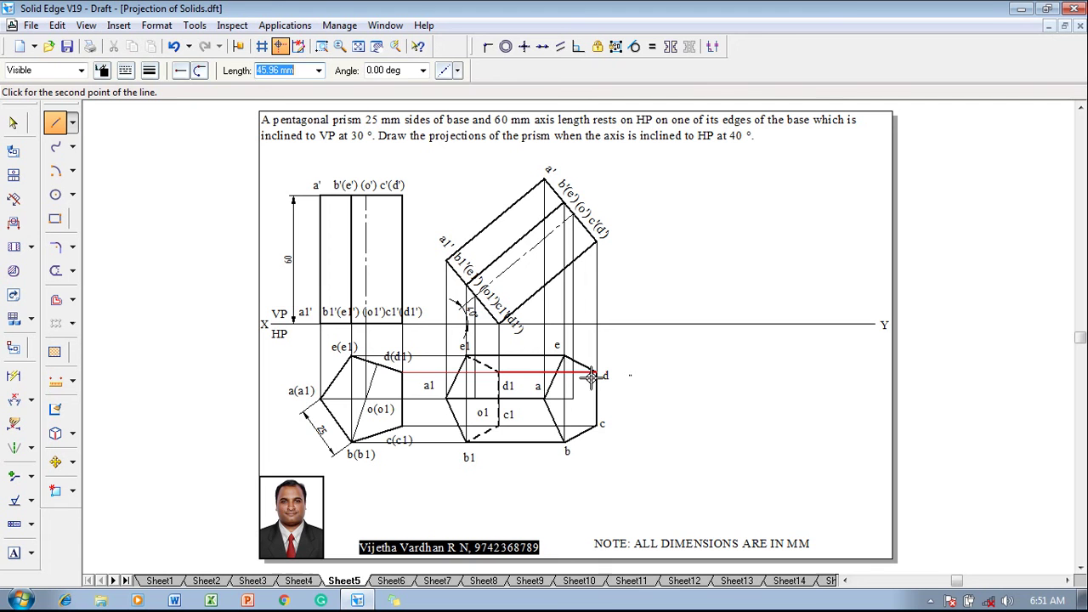
{"action": "left_click", "coordinate": [594, 374]}
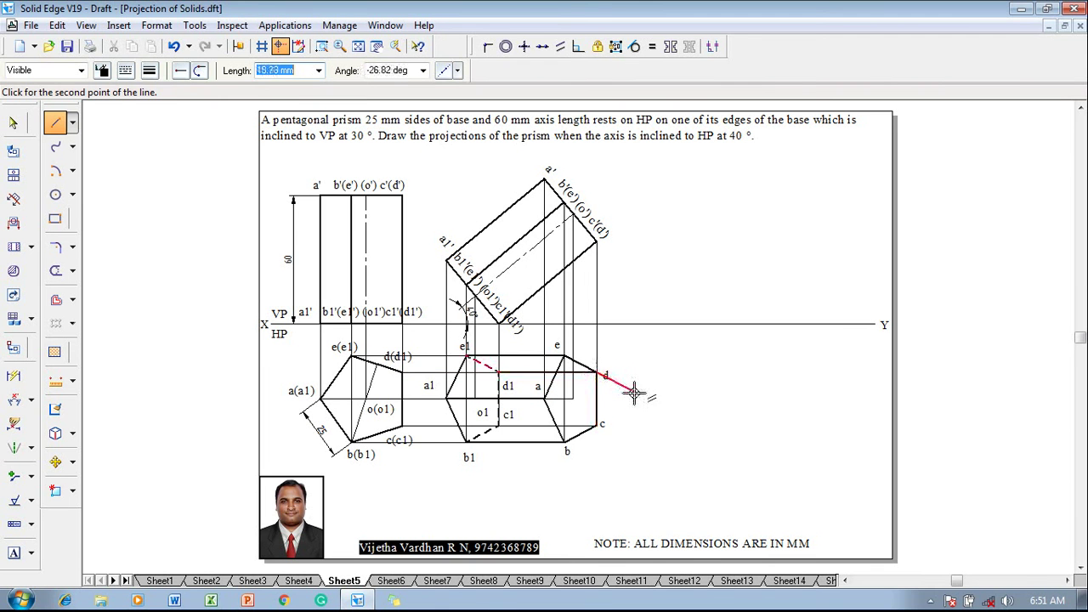
{"action": "key", "text": "Escape"}
{"action": "left_click", "coordinate": [589, 375]}
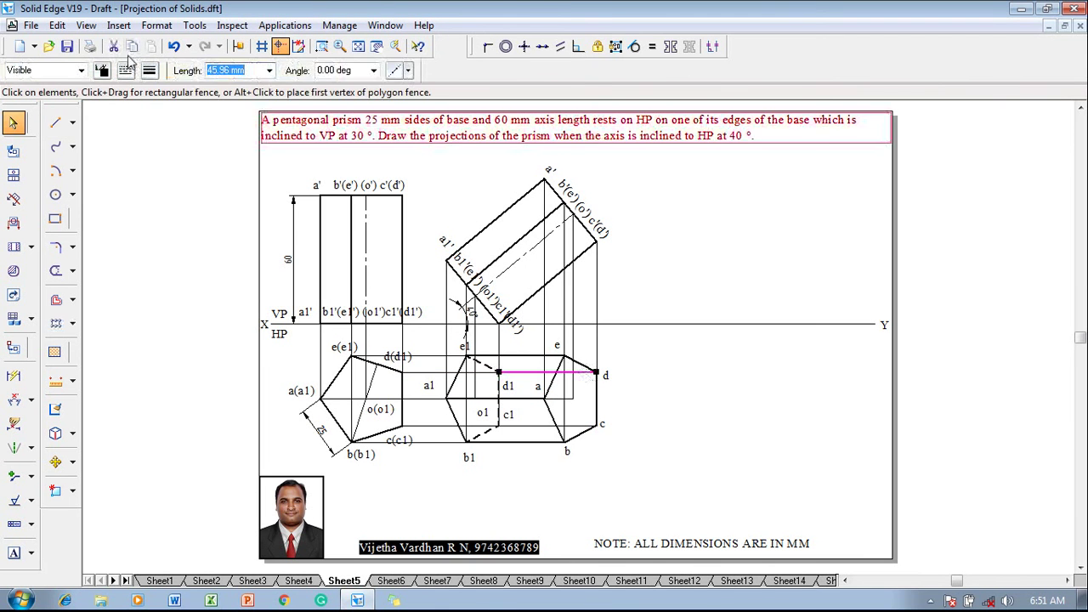
{"action": "left_click", "coordinate": [126, 69]}
{"action": "left_click", "coordinate": [143, 114]}
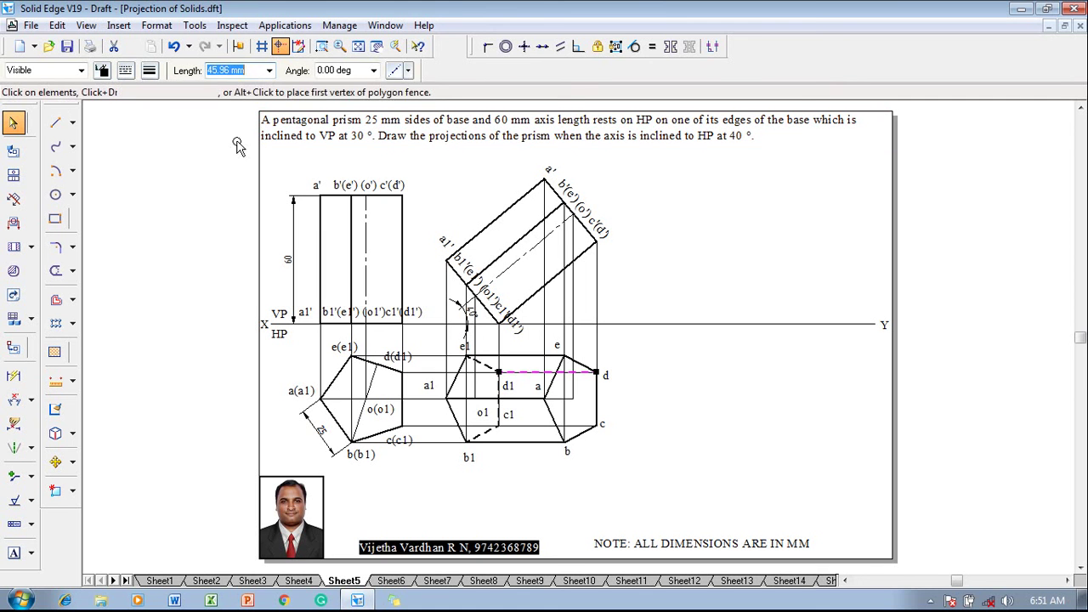
Draw the hidden edge from c1 to c in the second top view with the Dash line type
{"action": "left_click", "coordinate": [56, 122]}
{"action": "left_click", "coordinate": [125, 70]}
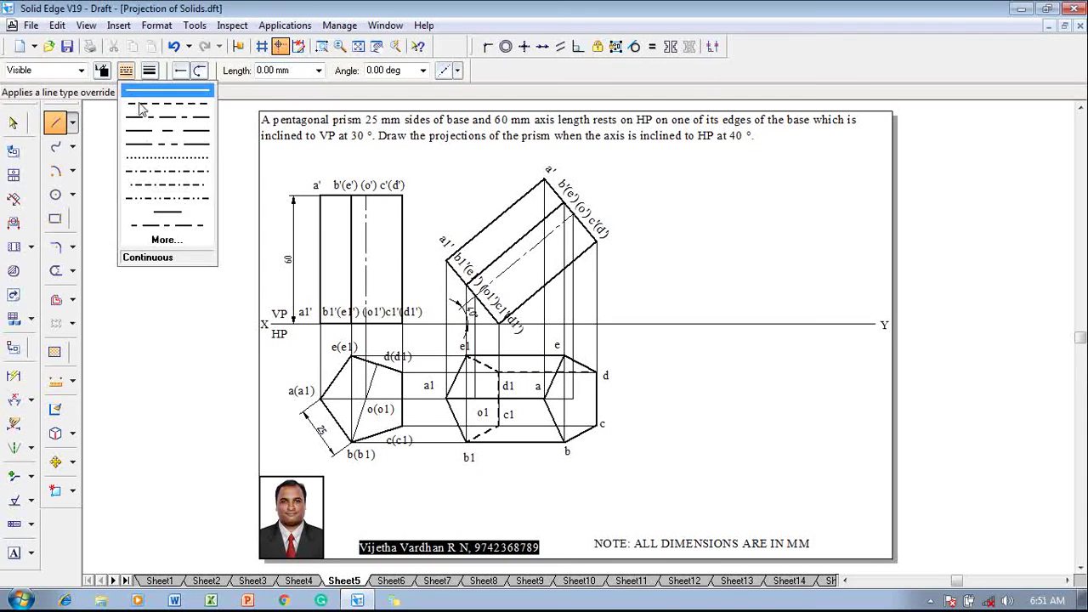
{"action": "left_click", "coordinate": [143, 104]}
{"action": "left_click", "coordinate": [500, 424]}
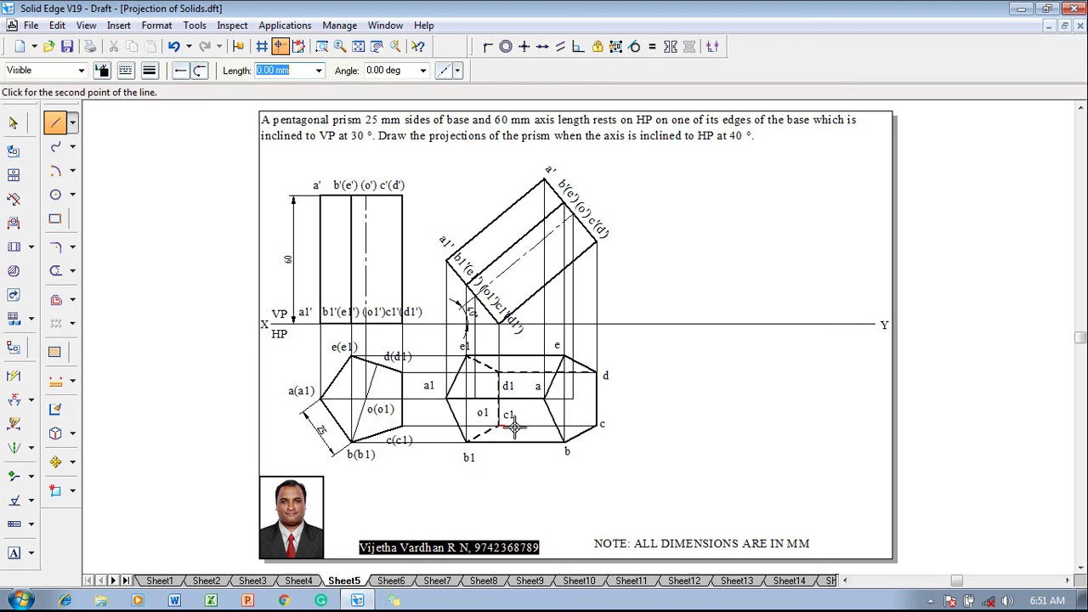
{"action": "left_click", "coordinate": [598, 424]}
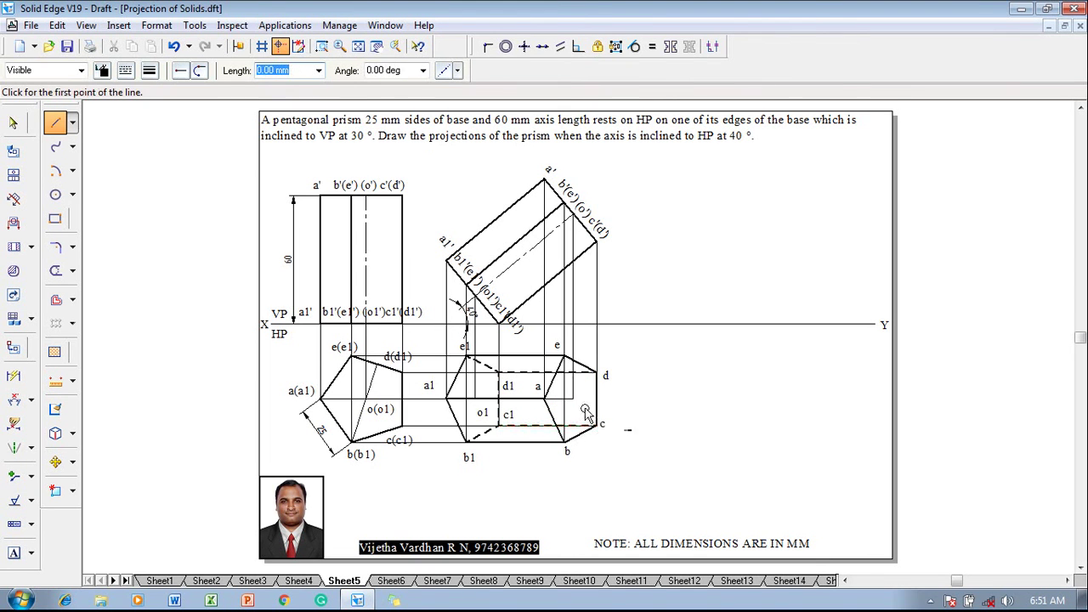
{"action": "key", "text": "Escape"}
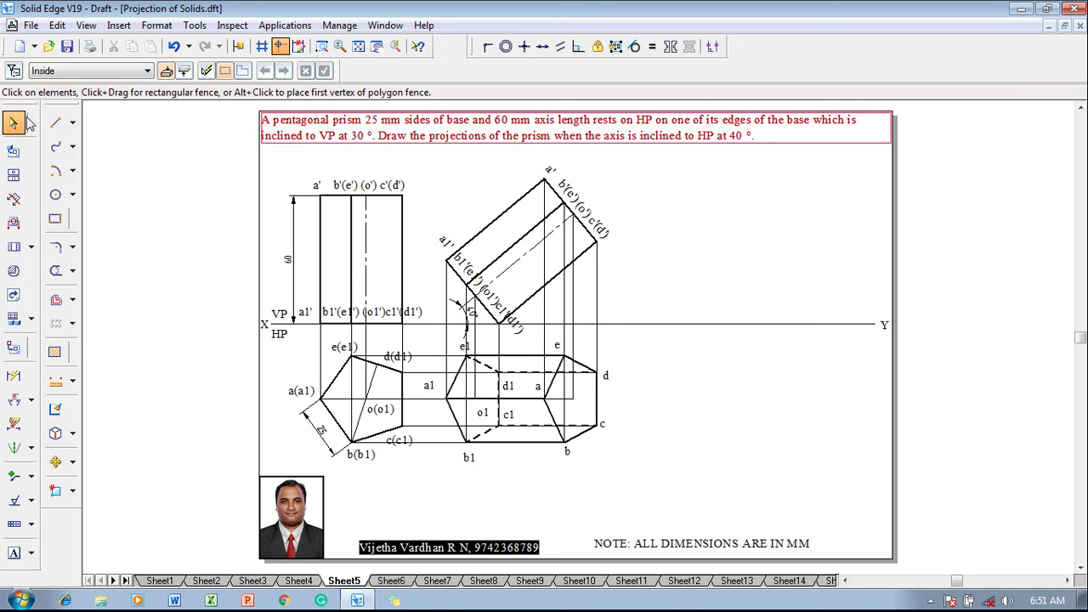
Draw the prism's axis from o1 to the other end's centre in the second top view with the Chain line type
{"action": "left_click", "coordinate": [55, 122]}
{"action": "left_click", "coordinate": [149, 70]}
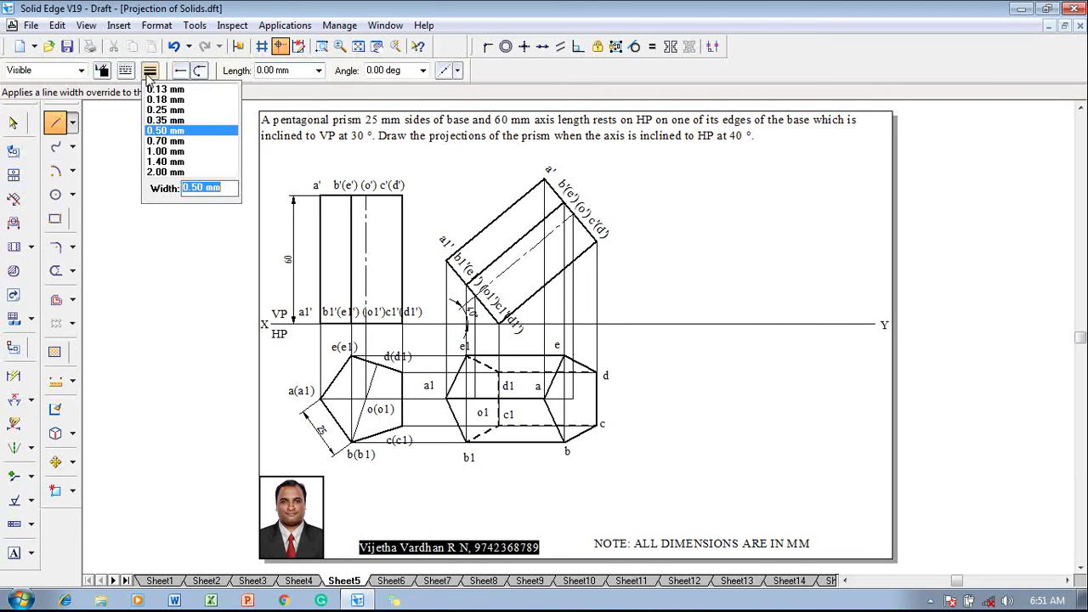
{"action": "left_click", "coordinate": [127, 71]}
{"action": "left_click", "coordinate": [126, 70]}
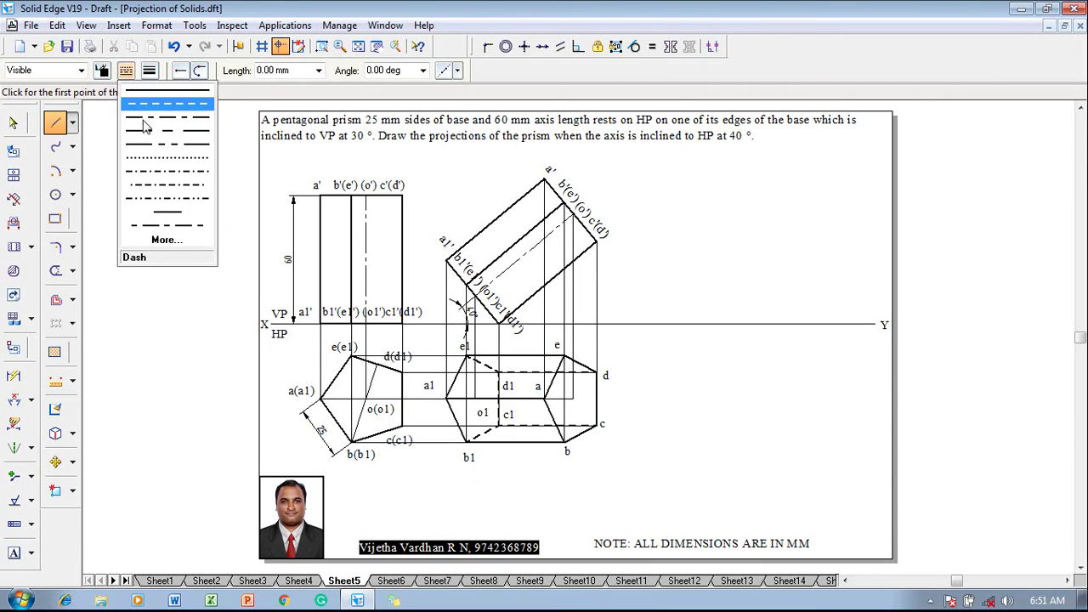
{"action": "left_click", "coordinate": [141, 111]}
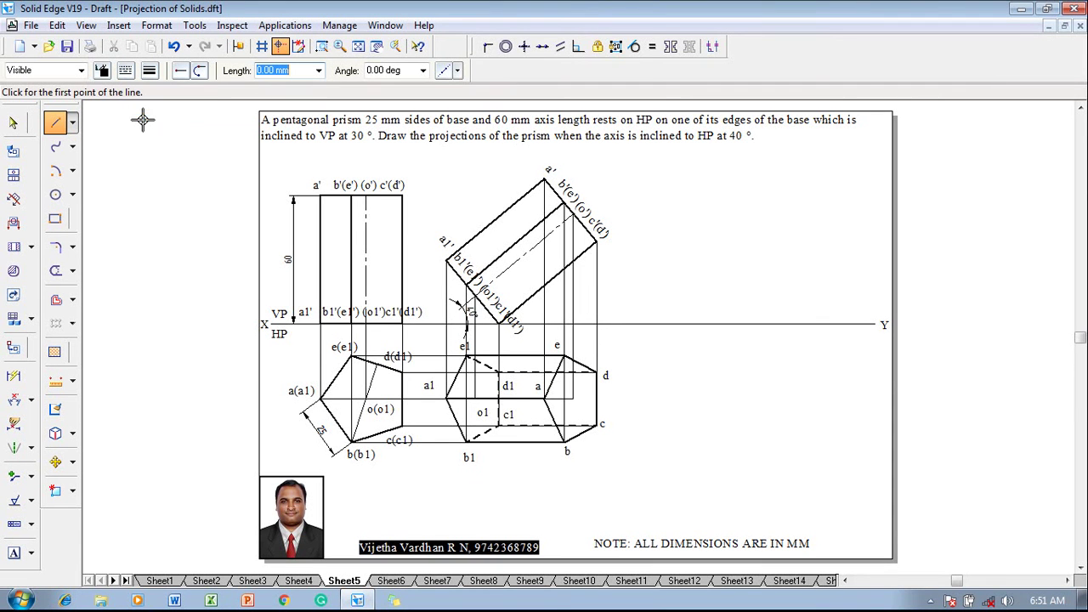
{"action": "left_click", "coordinate": [475, 396]}
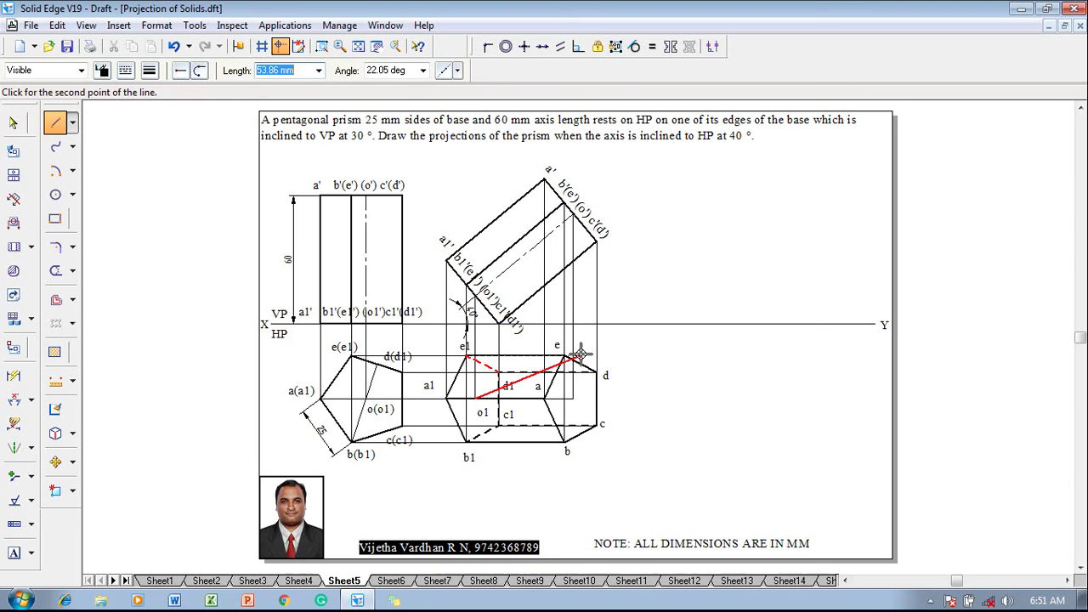
{"action": "left_click", "coordinate": [573, 396]}
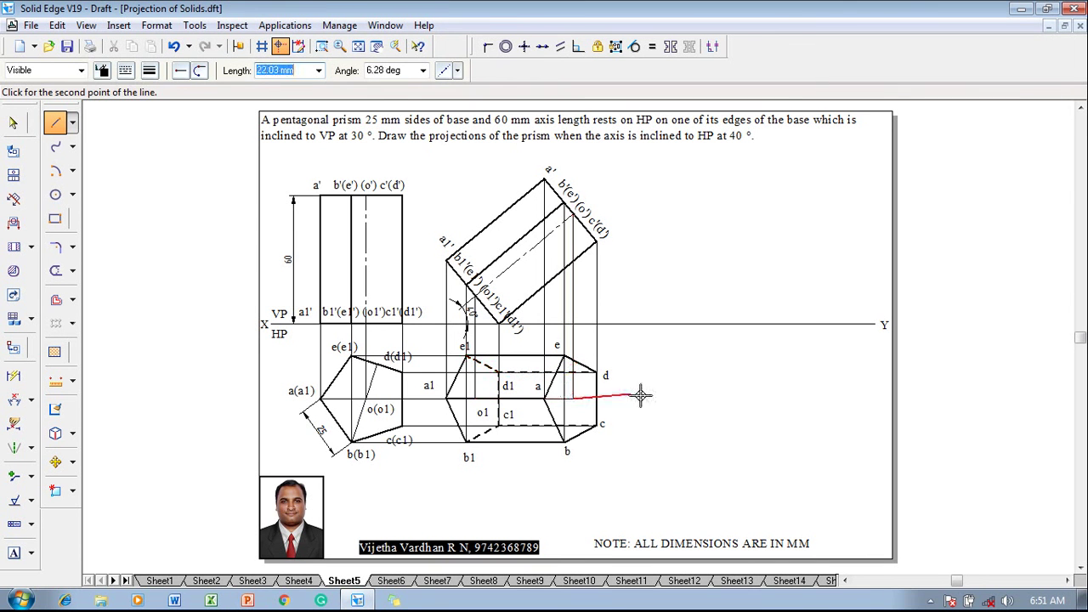
Label the far end of the axis o in the second top view
{"action": "left_click", "coordinate": [13, 552]}
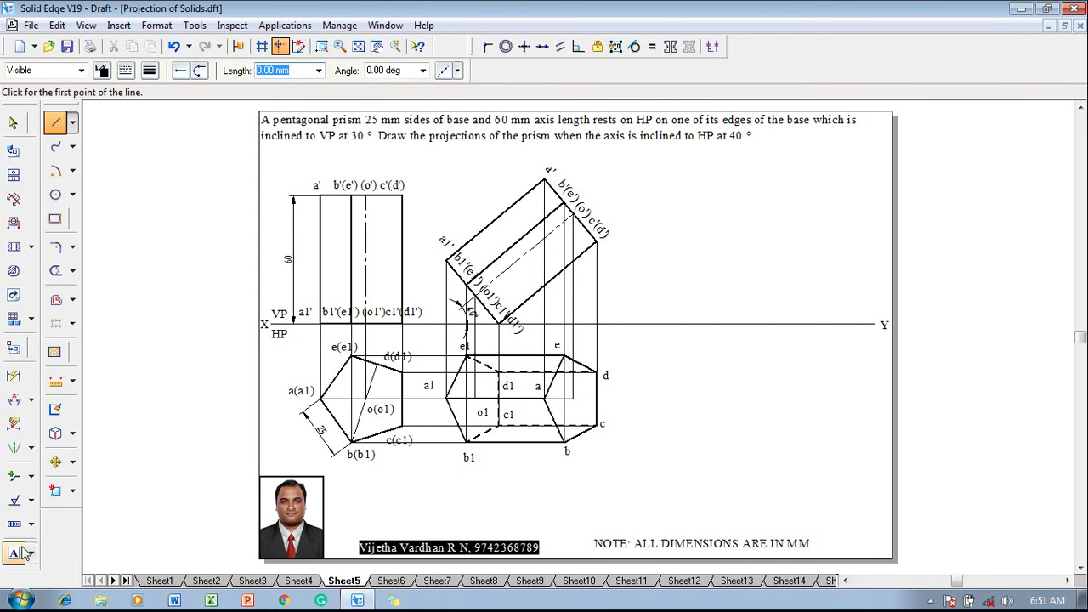
{"action": "left_click", "coordinate": [576, 396]}
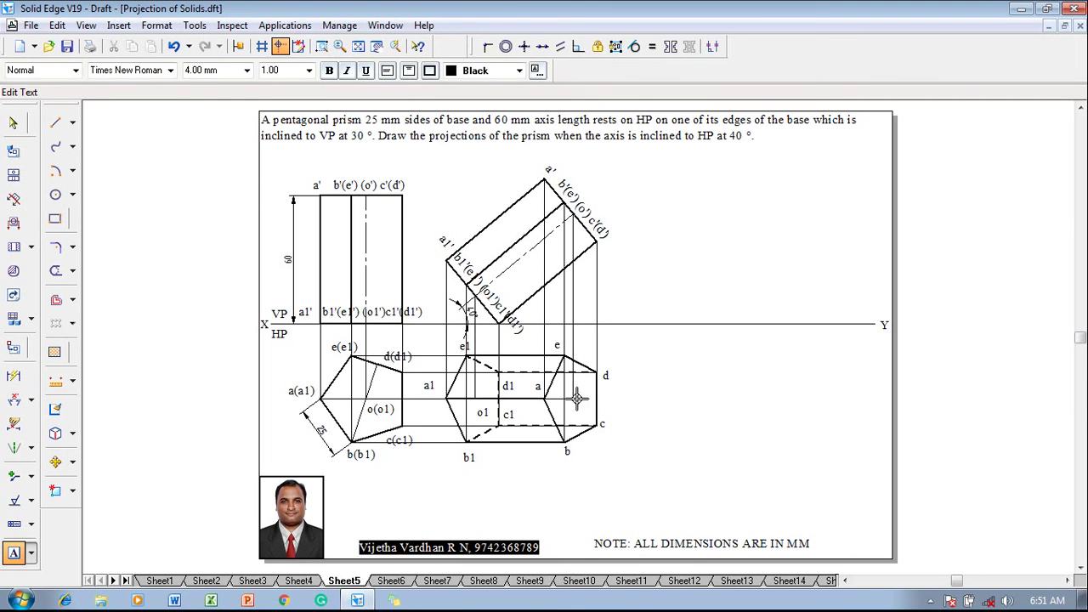
{"action": "type", "text": "o"}
{"action": "key", "text": "Escape"}
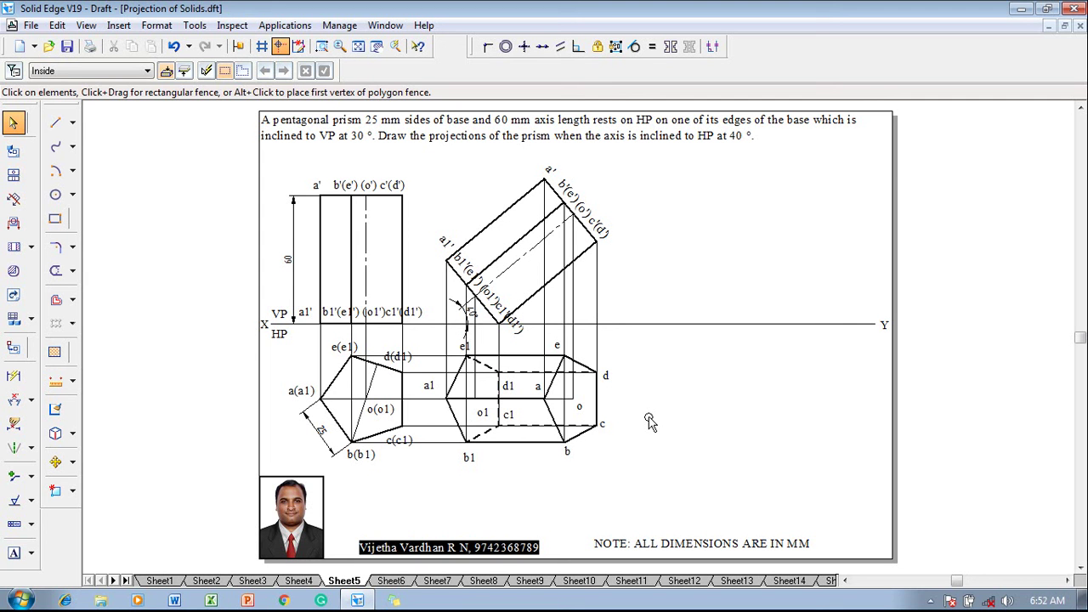
{"action": "left_click", "coordinate": [499, 412]}
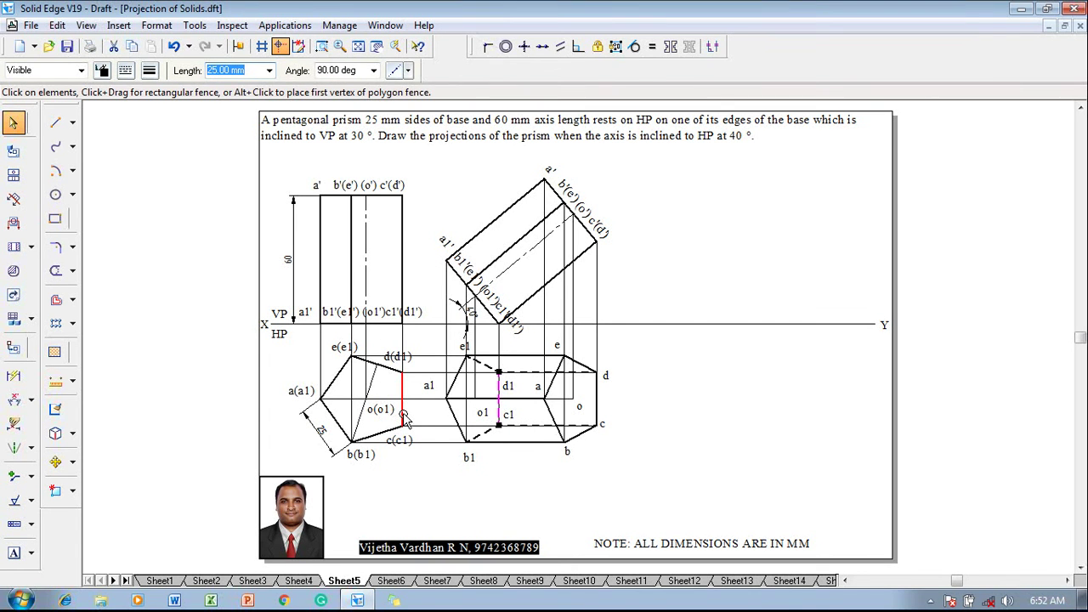
{"action": "left_click_drag", "start_coordinate": [406, 416], "coordinate": [404, 418]}
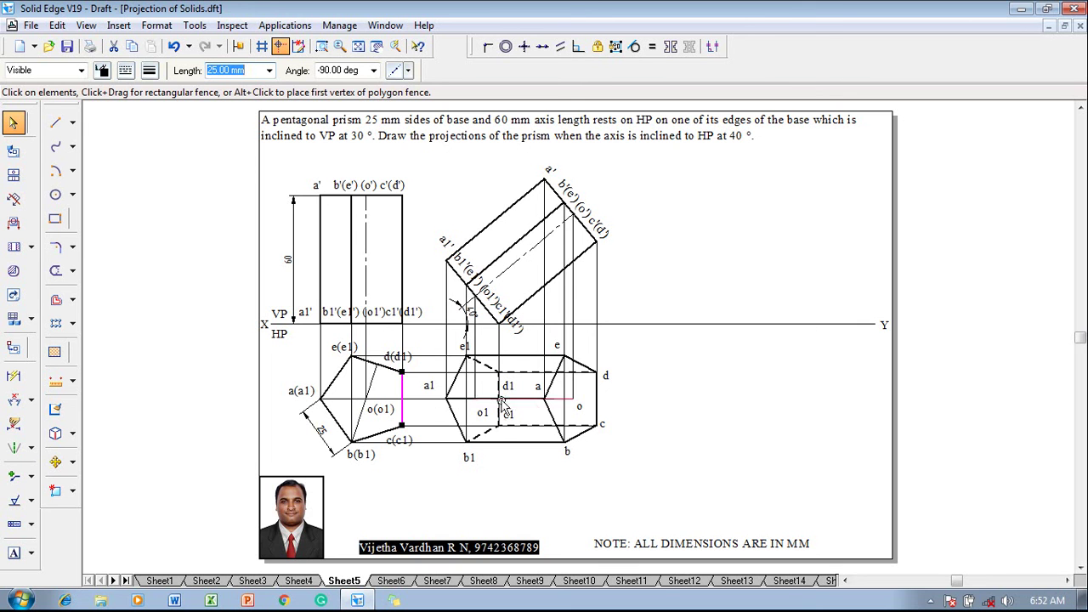
Draw a thin sloping line about 92 mm long below XY, beside the second top view, and make its line type Continuous
{"action": "left_click", "coordinate": [56, 125]}
{"action": "left_click", "coordinate": [149, 72]}
{"action": "left_click", "coordinate": [149, 85]}
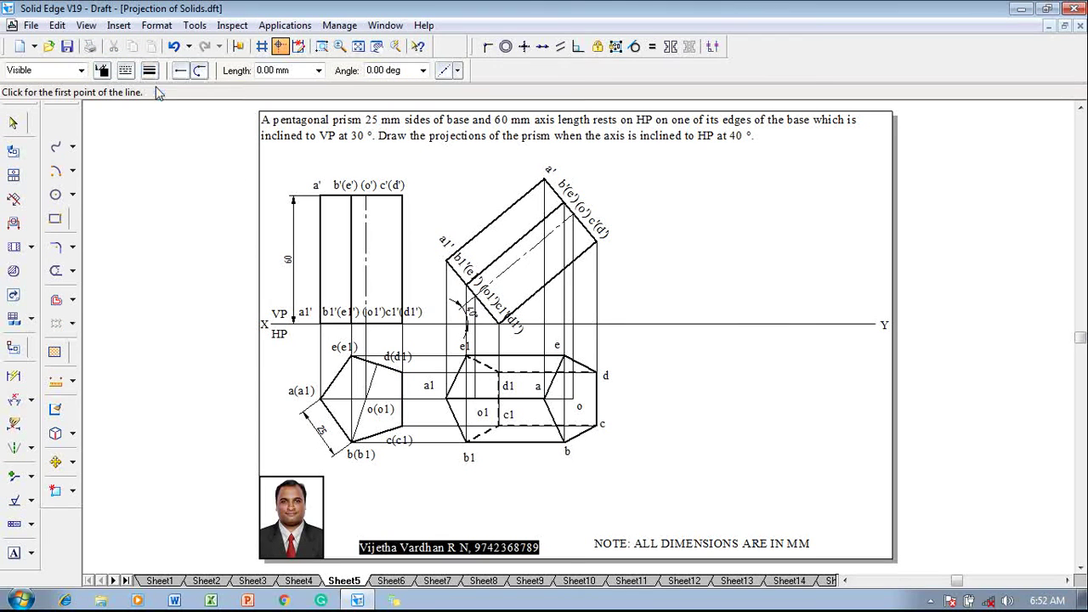
{"action": "left_click", "coordinate": [640, 360]}
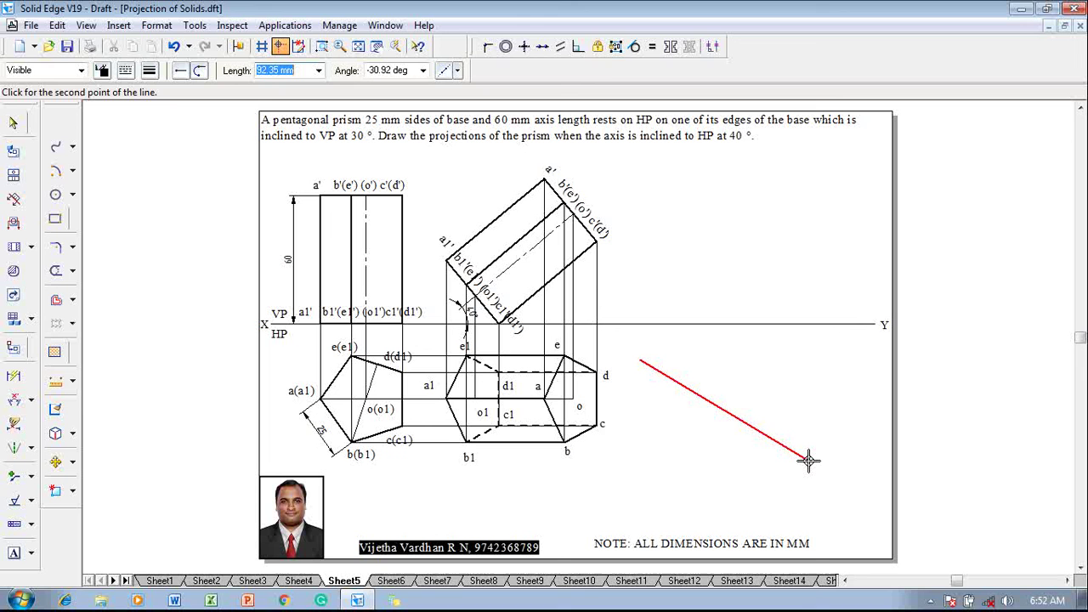
{"action": "left_click", "coordinate": [808, 460]}
{"action": "key", "text": "Escape"}
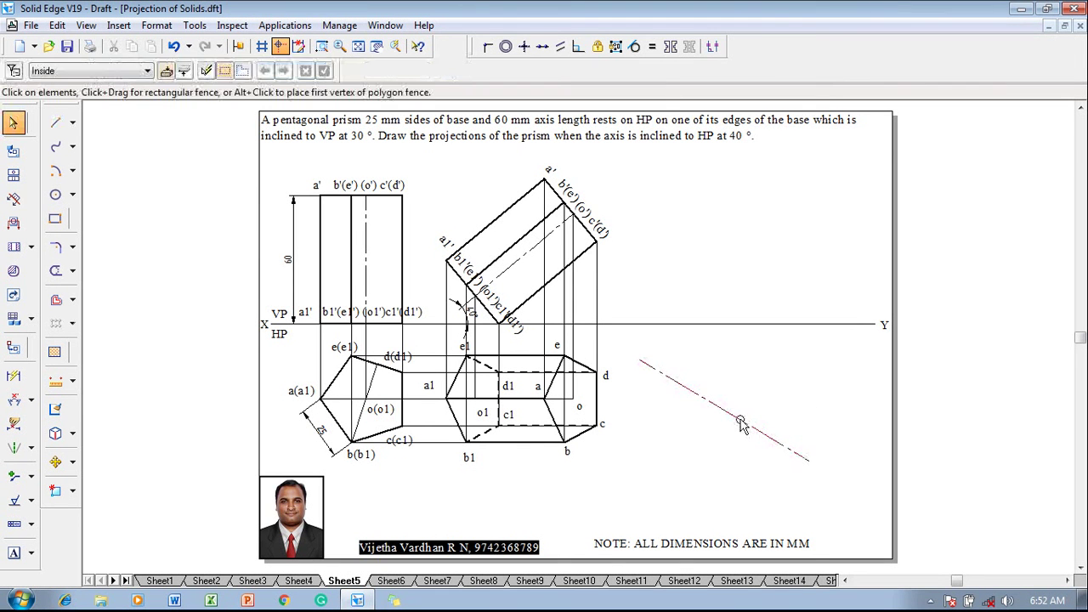
{"action": "left_click", "coordinate": [741, 425]}
{"action": "left_click", "coordinate": [125, 70]}
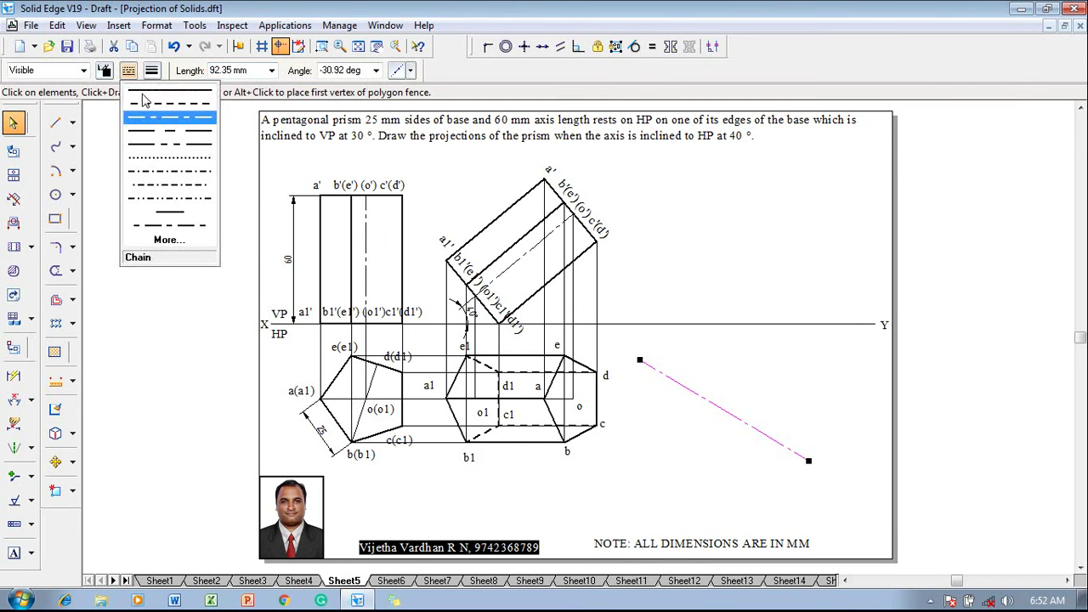
{"action": "left_click", "coordinate": [146, 100]}
Dimension the angle between the sloping line and the XY line and set it to 30°
{"action": "left_click", "coordinate": [13, 400]}
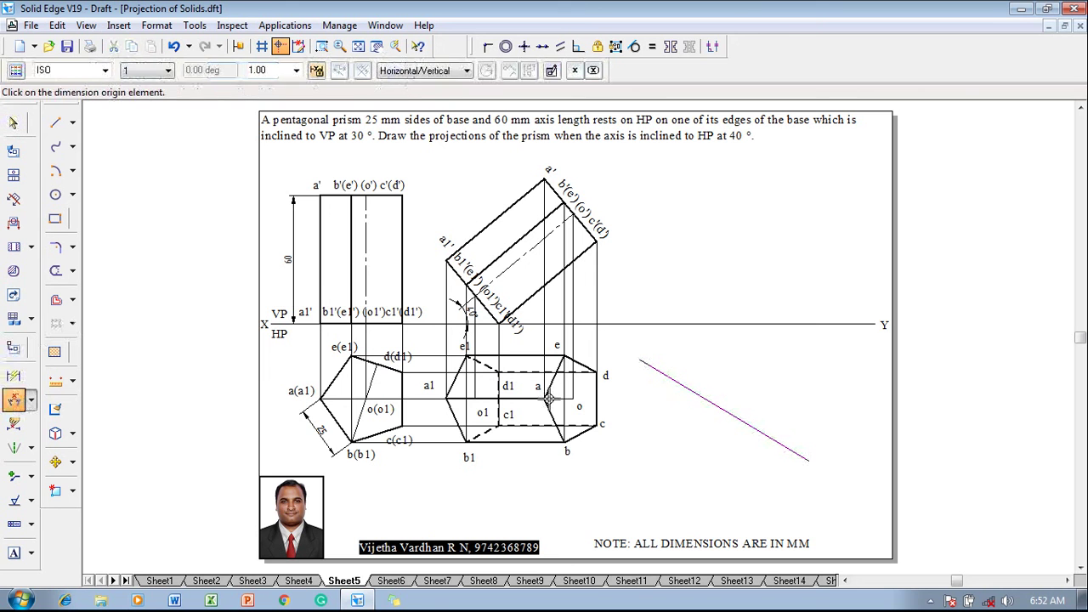
{"action": "left_click", "coordinate": [642, 364]}
{"action": "left_click", "coordinate": [663, 341]}
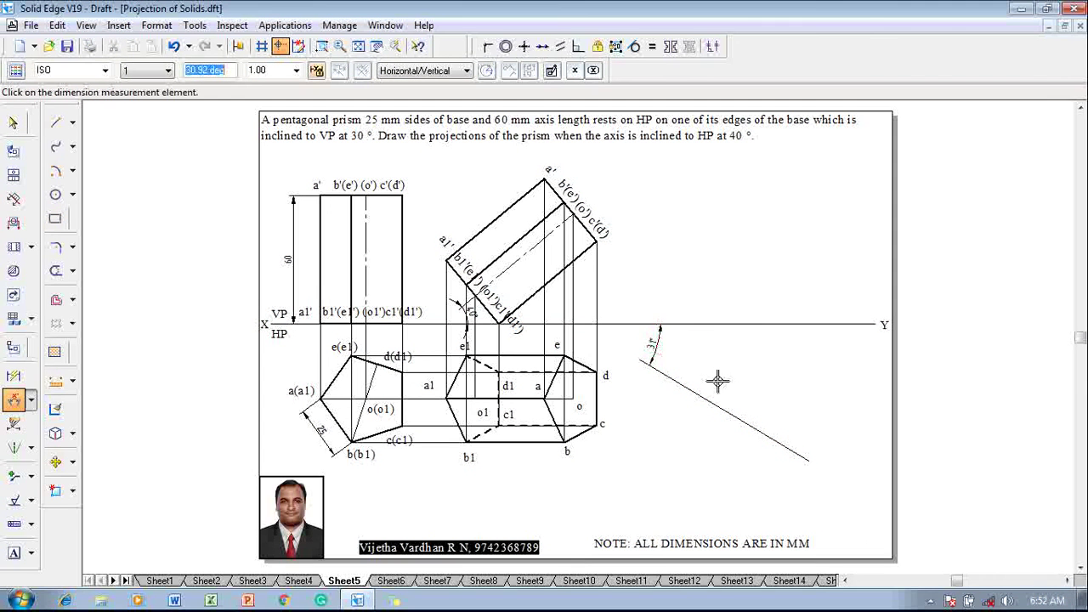
{"action": "type", "text": "30"}
{"action": "key", "text": "Return"}
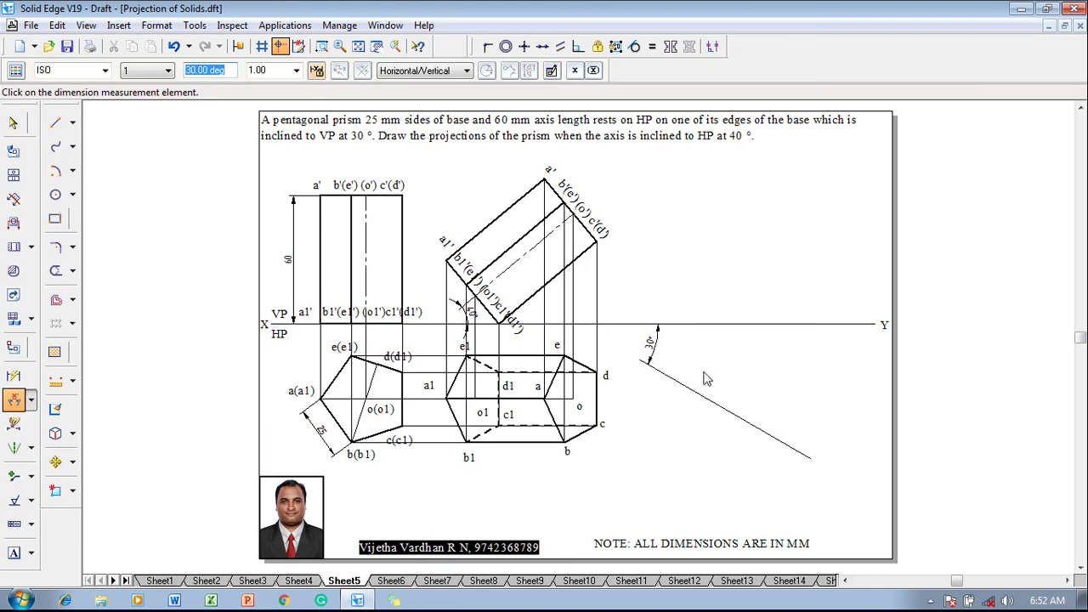
{"action": "key", "text": "Escape"}
Reposition the 30° sloping line below XY in the free space beside the second top view
{"action": "left_click_drag", "start_coordinate": [717, 410], "coordinate": [772, 456]}
{"action": "left_click", "coordinate": [777, 406]}
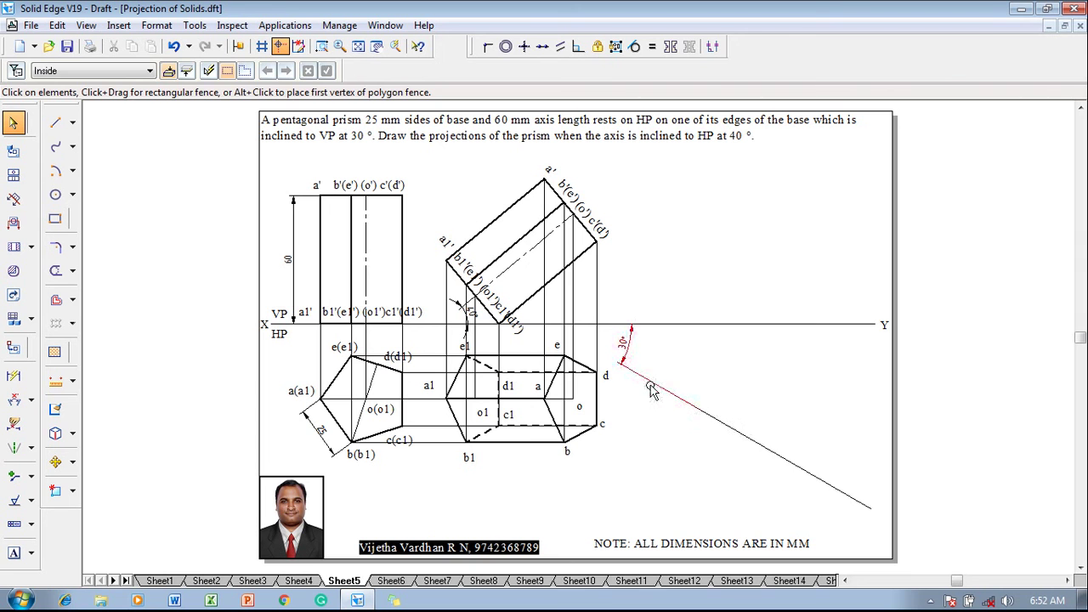
{"action": "left_click", "coordinate": [689, 402]}
{"action": "left_click", "coordinate": [746, 436]}
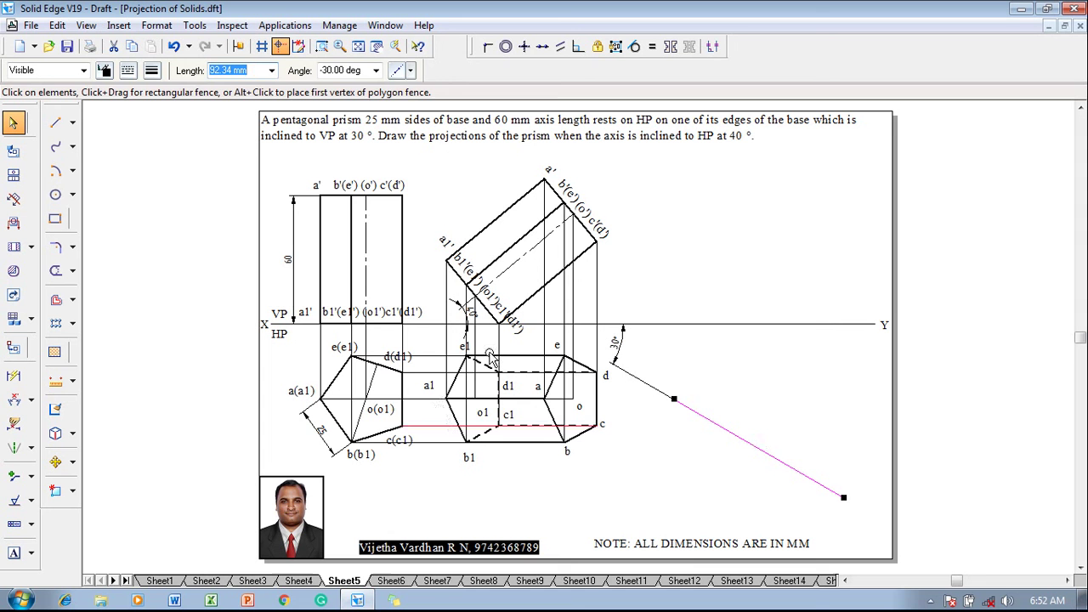
{"action": "left_click", "coordinate": [632, 501]}
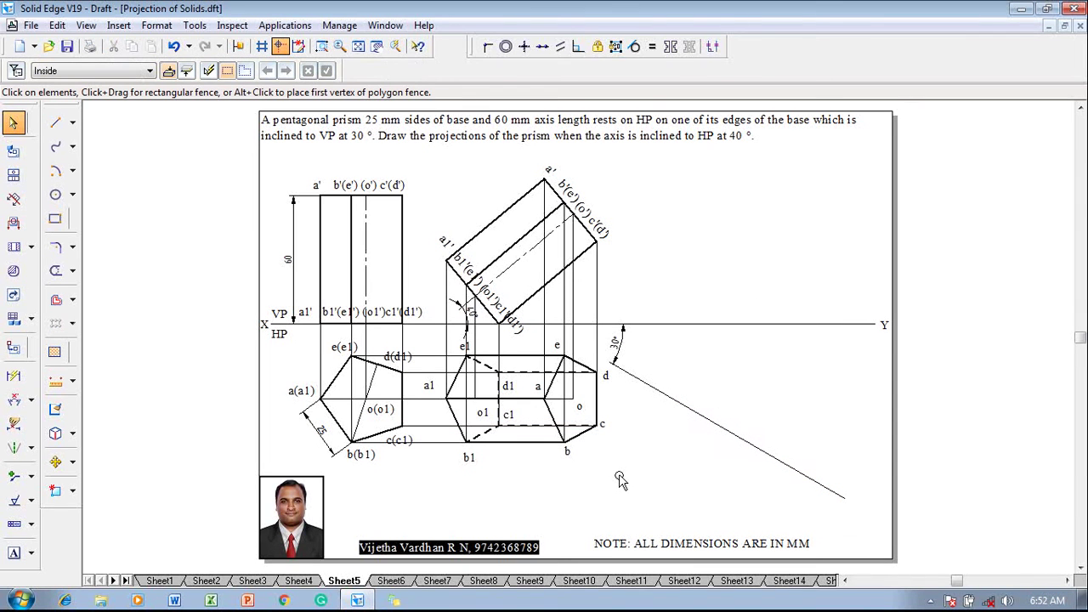
Copy the second top view with its labels, placing corner d1 of the copy on the 30° line
{"action": "left_click_drag", "start_coordinate": [625, 489], "coordinate": [425, 329]}
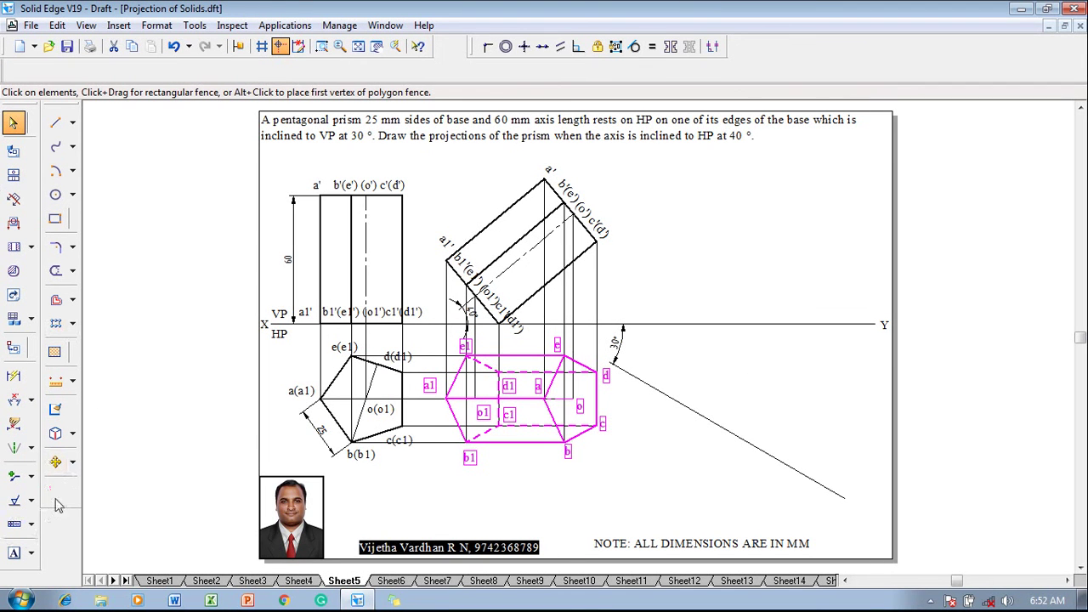
{"action": "left_click", "coordinate": [56, 461]}
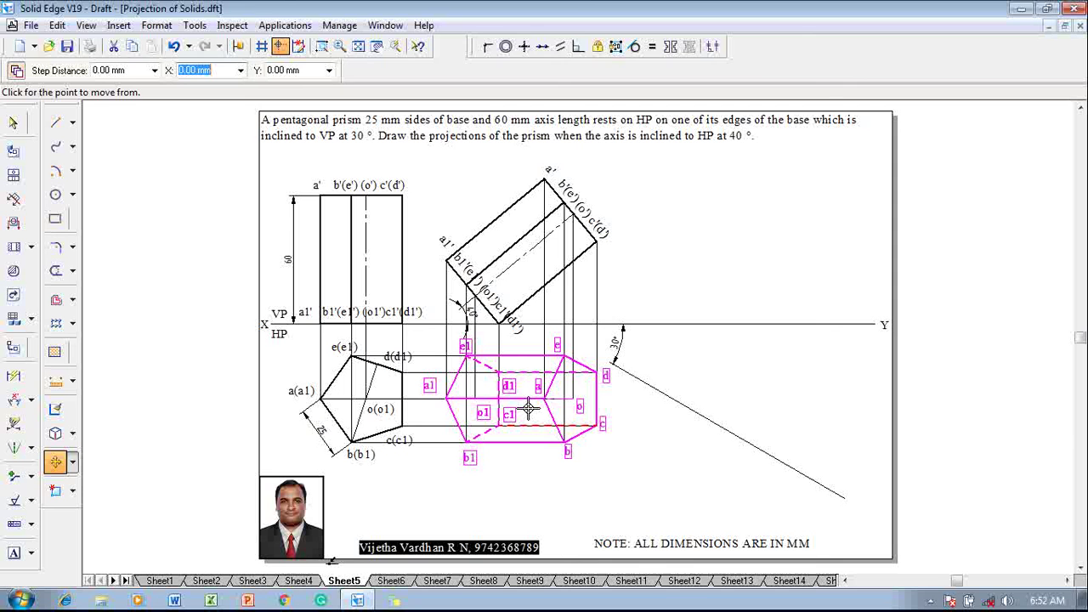
{"action": "left_click", "coordinate": [498, 371]}
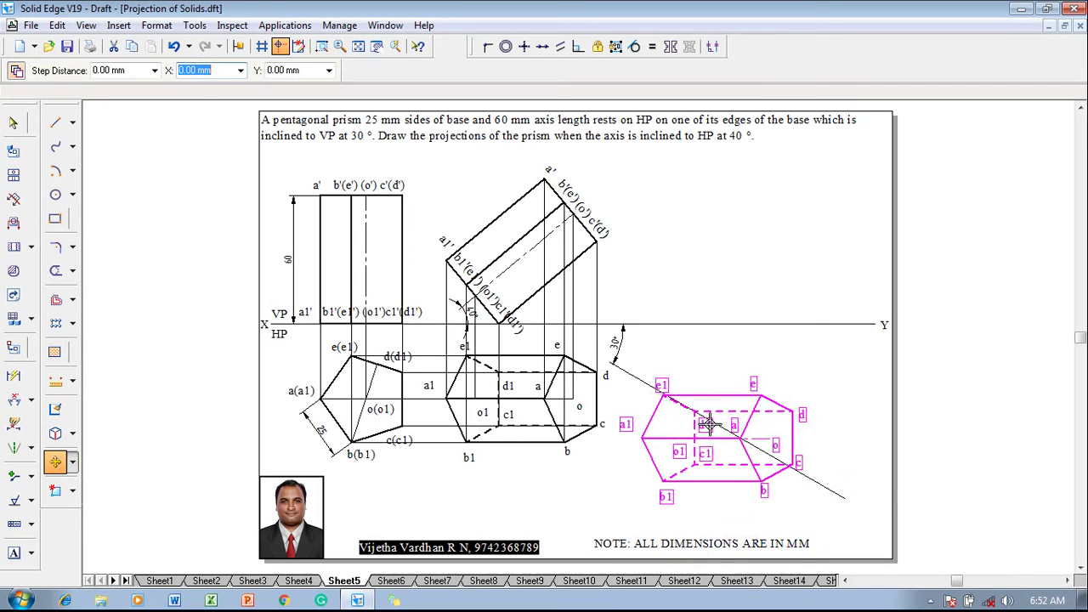
Rotate the copied top view 60° about d1 so that its base edge c1d1 lies along the 30° line
{"action": "left_click", "coordinate": [74, 461]}
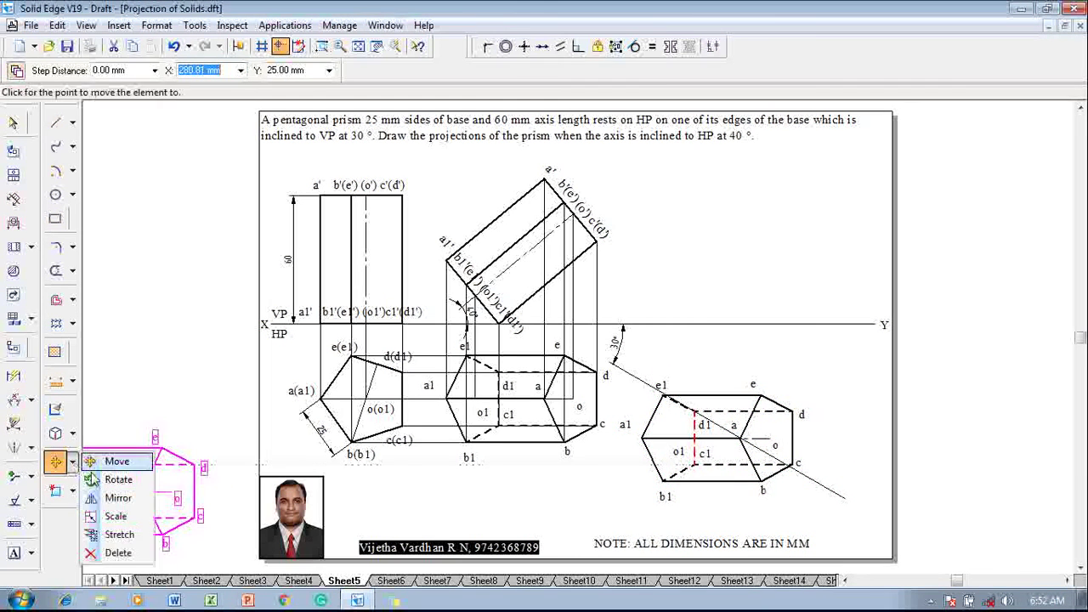
{"action": "left_click", "coordinate": [176, 478]}
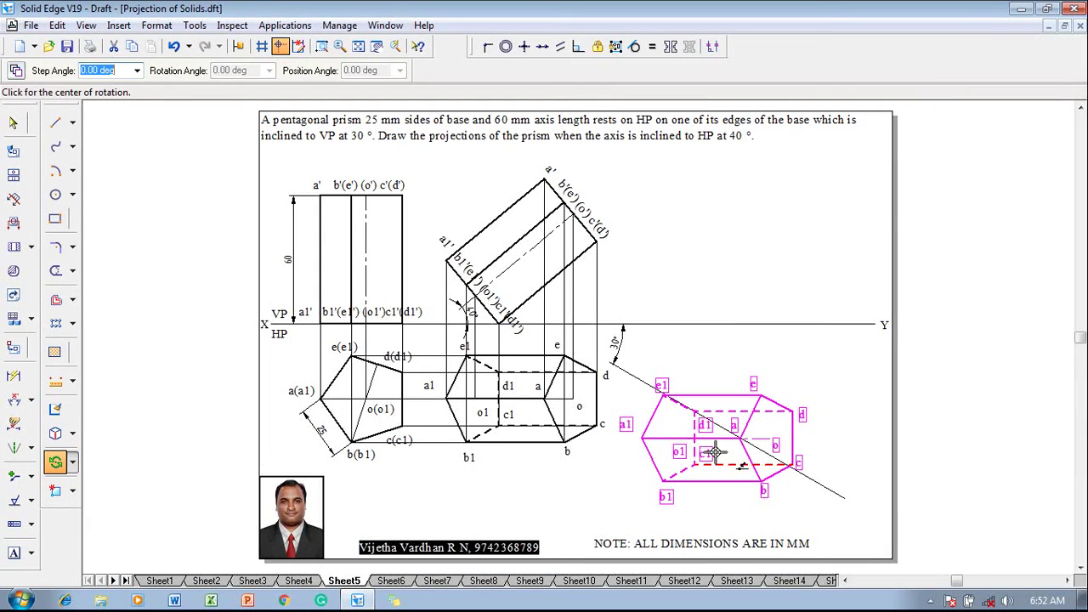
{"action": "left_click", "coordinate": [694, 412]}
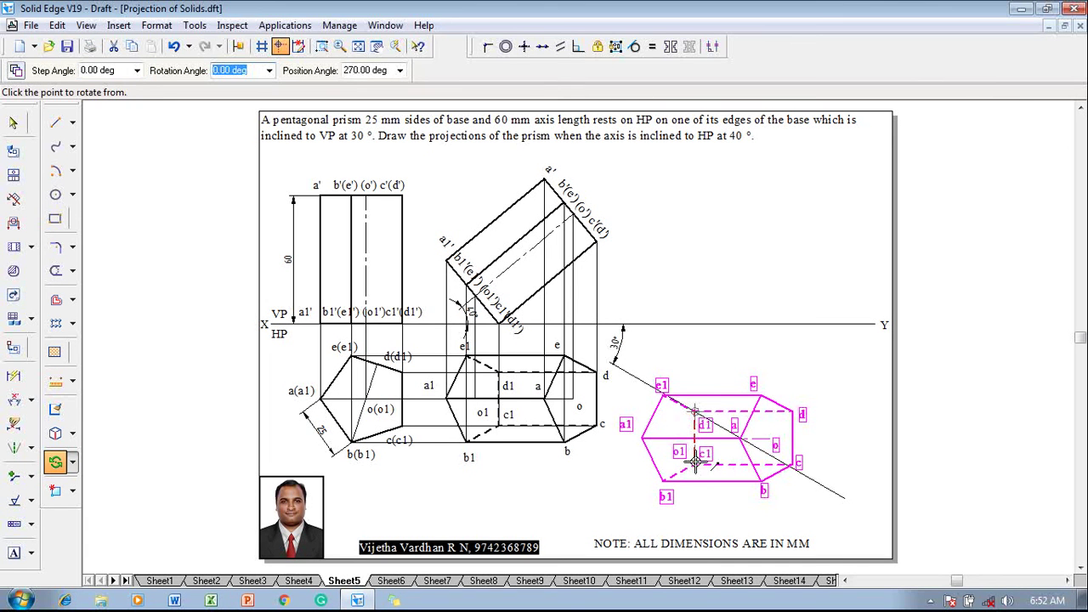
{"action": "left_click", "coordinate": [697, 460]}
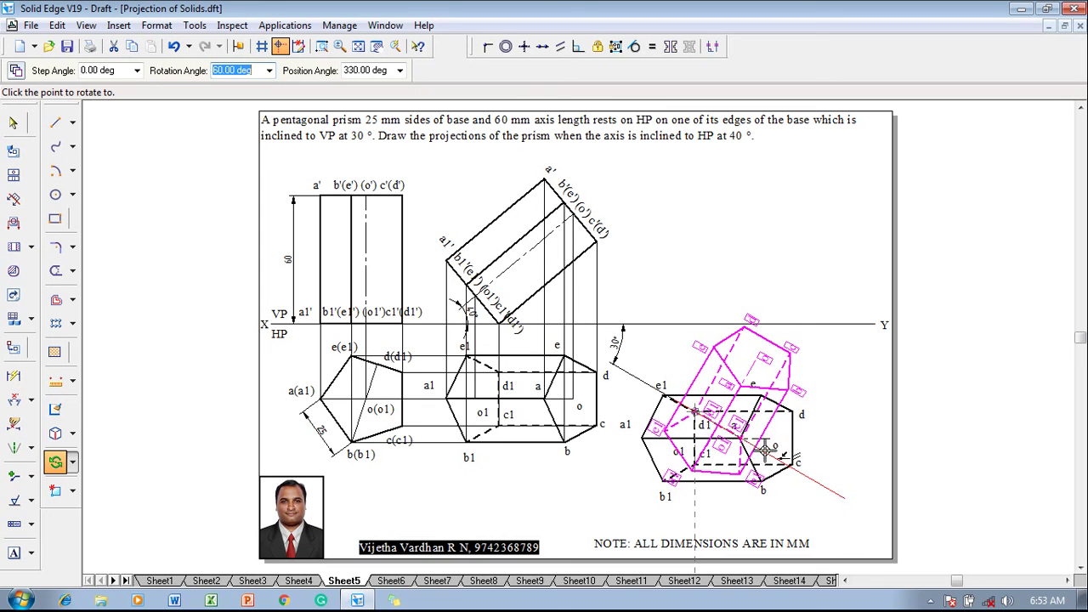
{"action": "left_click", "coordinate": [766, 451]}
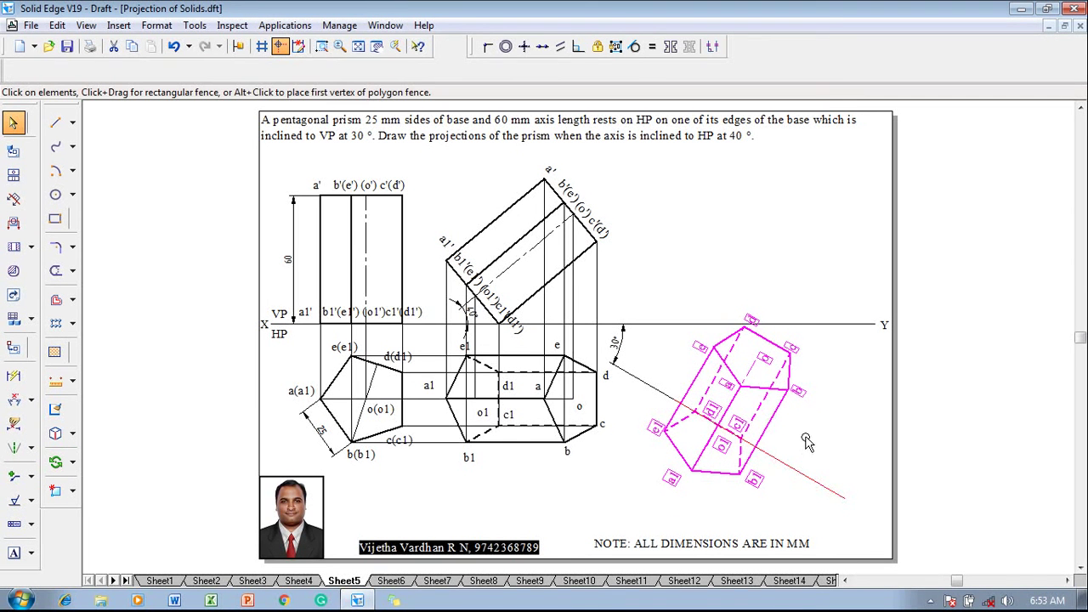
{"action": "left_click", "coordinate": [846, 463]}
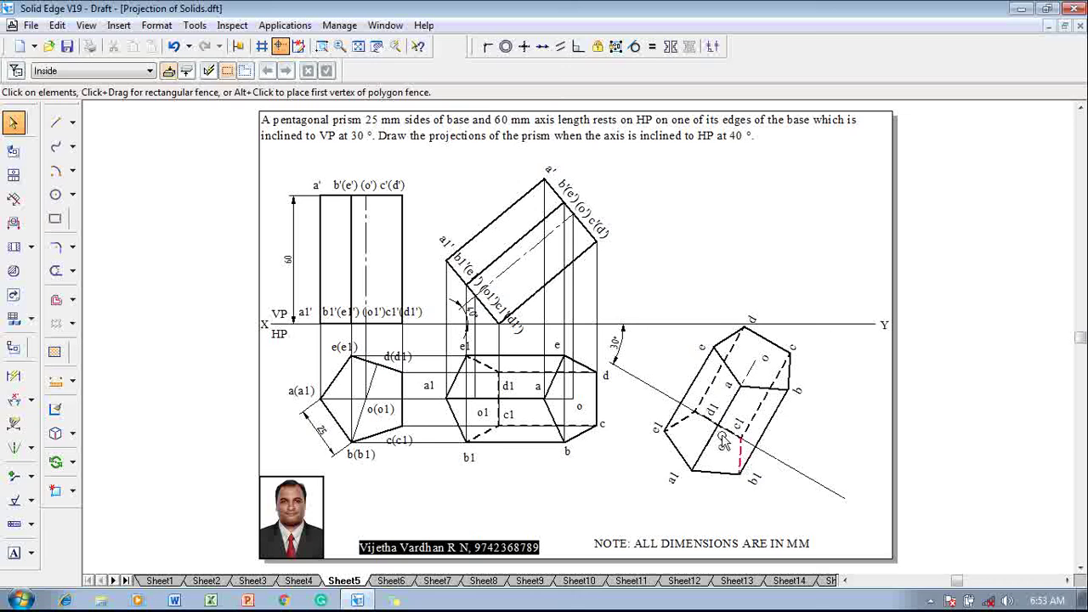
Move label d just inside its corner and label a1 just below its corner in the rotated top view
{"action": "left_click", "coordinate": [759, 326]}
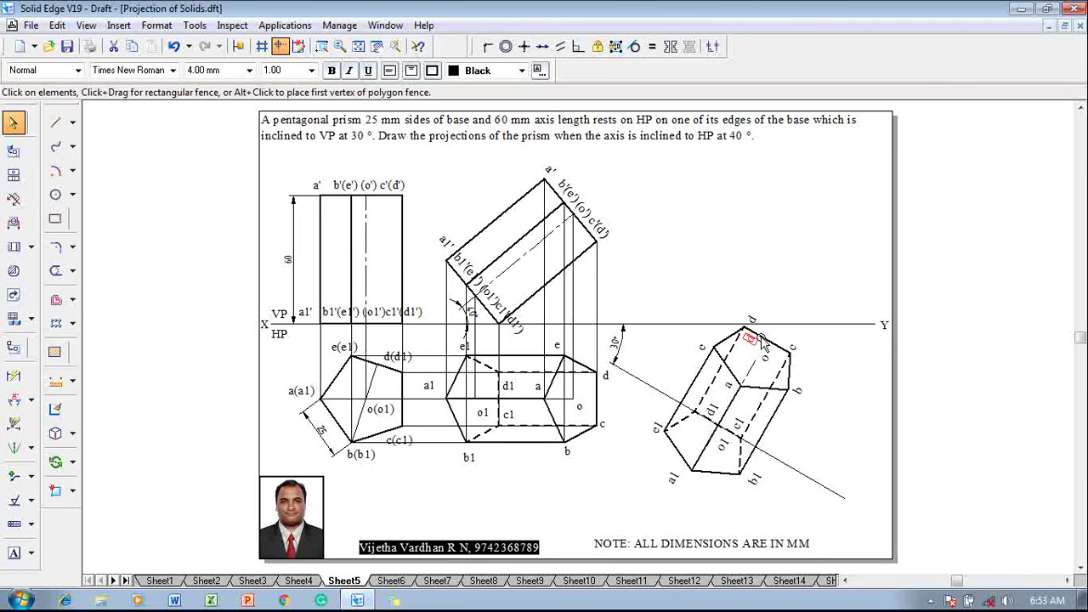
{"action": "left_click_drag", "start_coordinate": [763, 342], "coordinate": [761, 342]}
{"action": "left_click", "coordinate": [821, 353]}
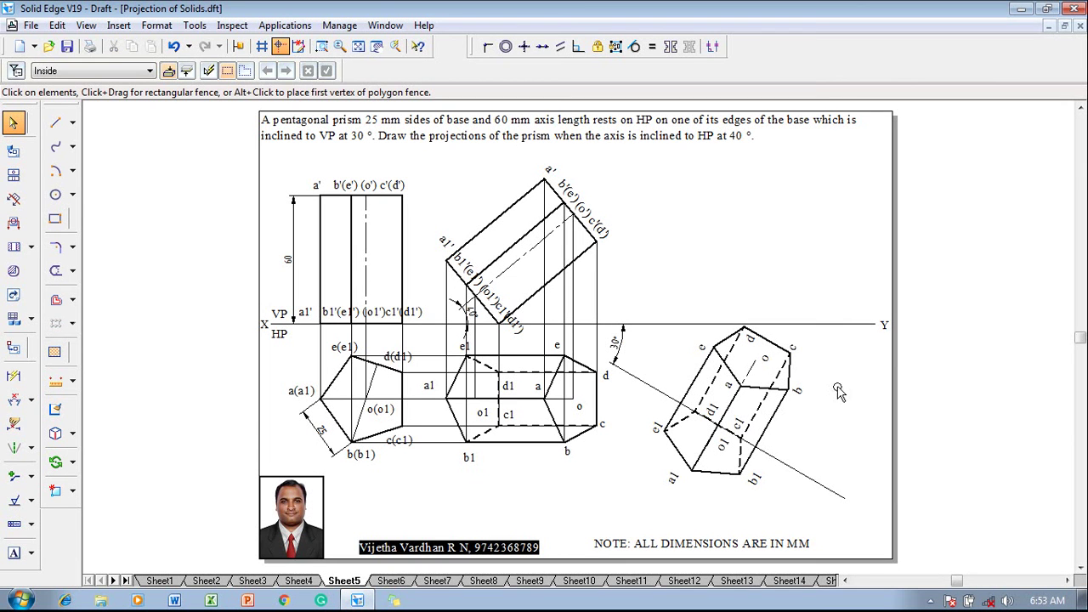
{"action": "left_click", "coordinate": [677, 478]}
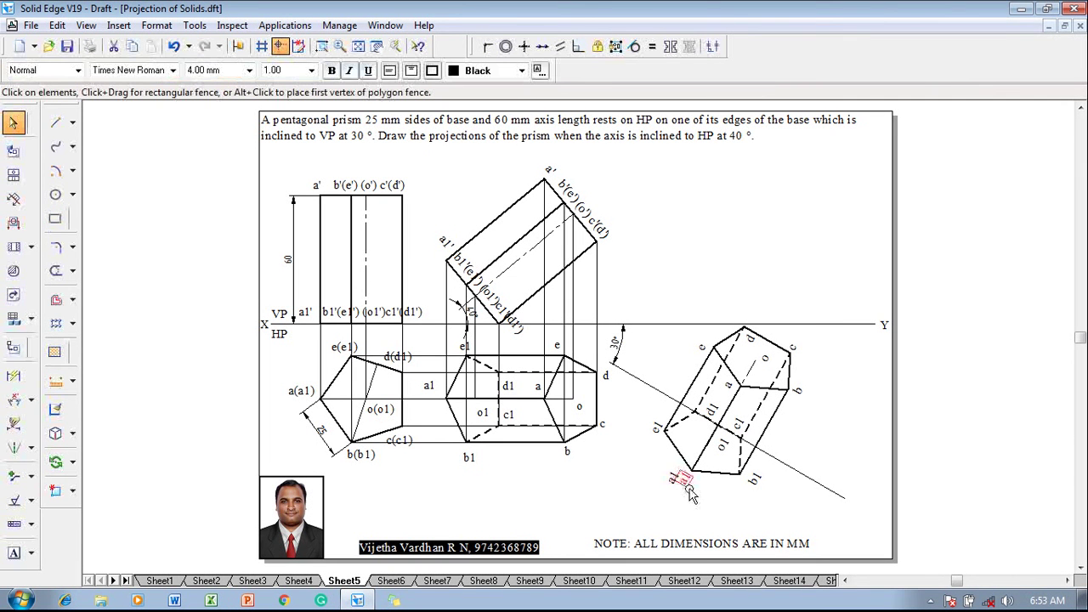
{"action": "left_click", "coordinate": [774, 514]}
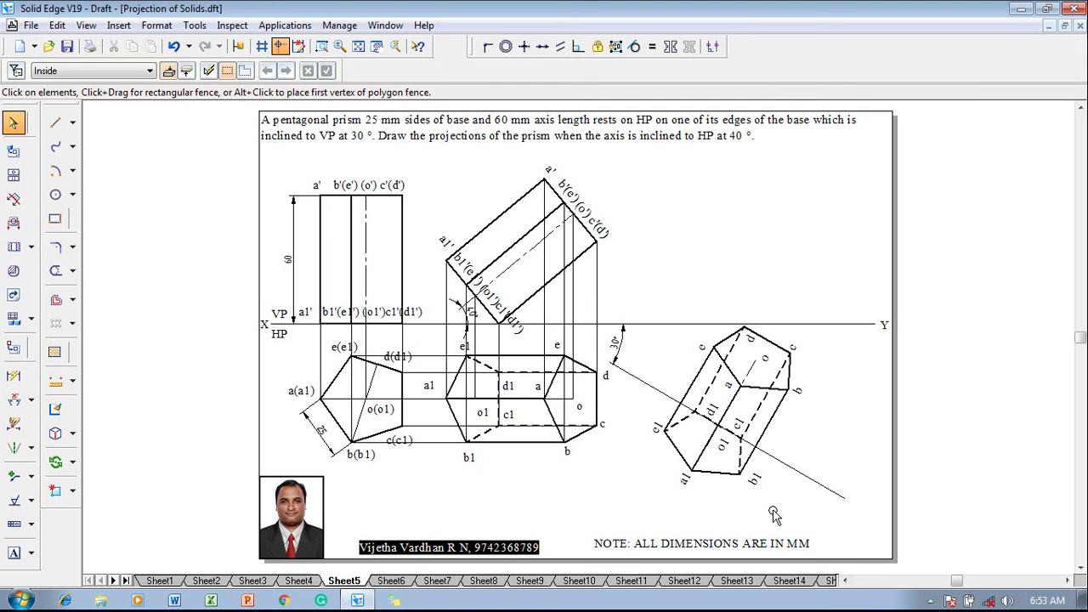
Draw a vertical projector from corner b of the rotated top view up to the height of b' in the second front view
{"action": "left_click", "coordinate": [55, 122]}
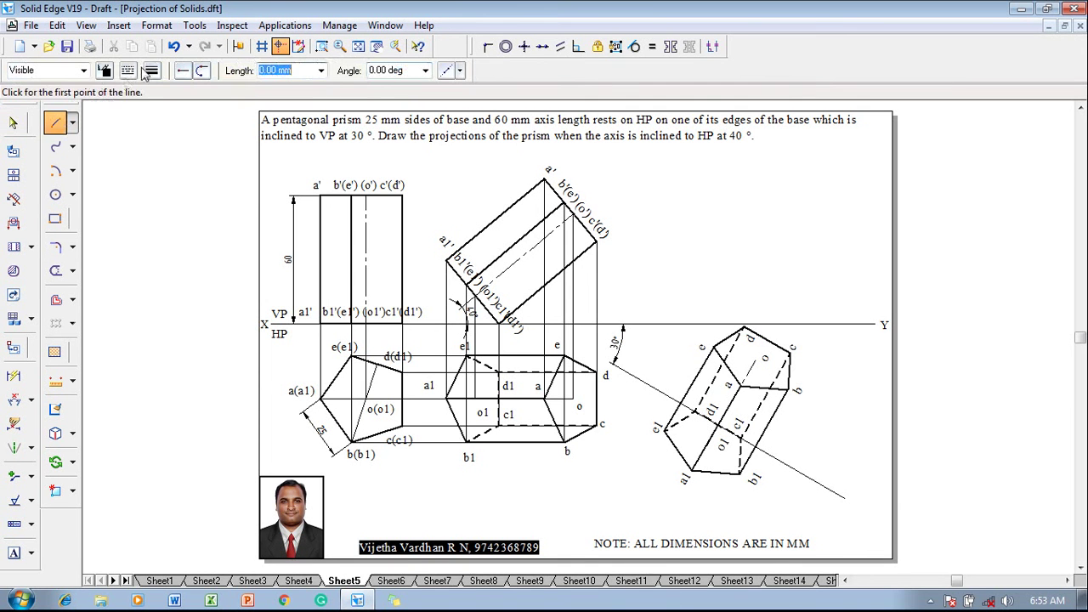
{"action": "left_click", "coordinate": [153, 71]}
{"action": "left_click", "coordinate": [797, 390]}
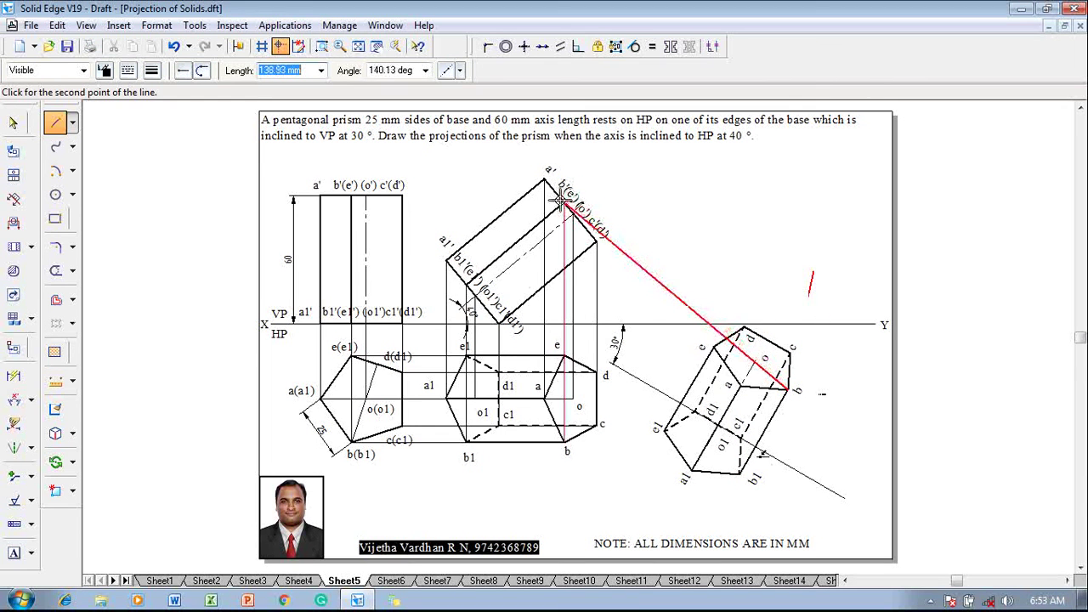
{"action": "left_click", "coordinate": [790, 205]}
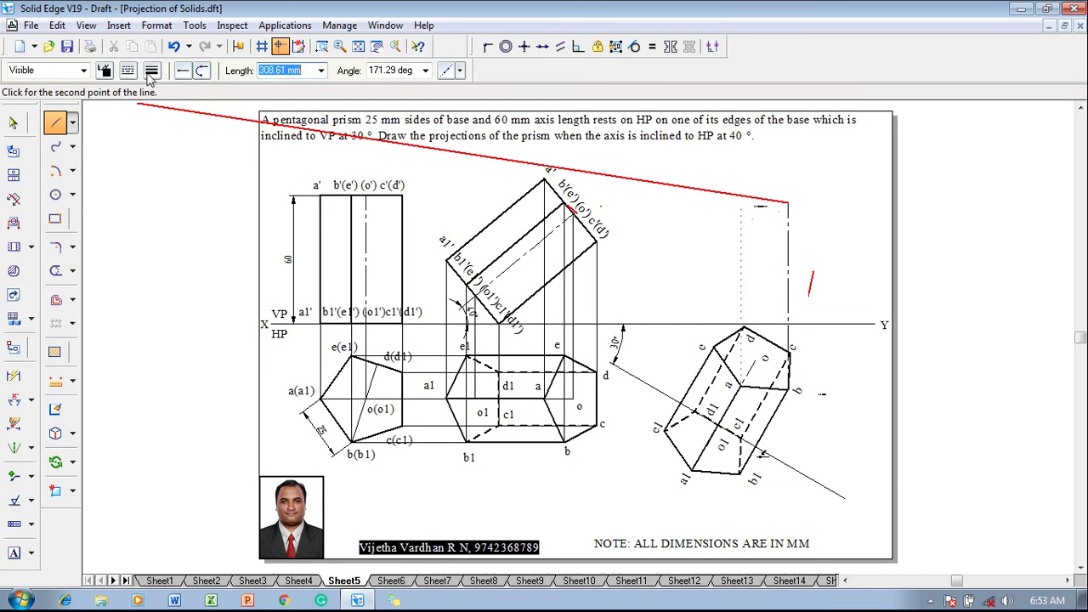
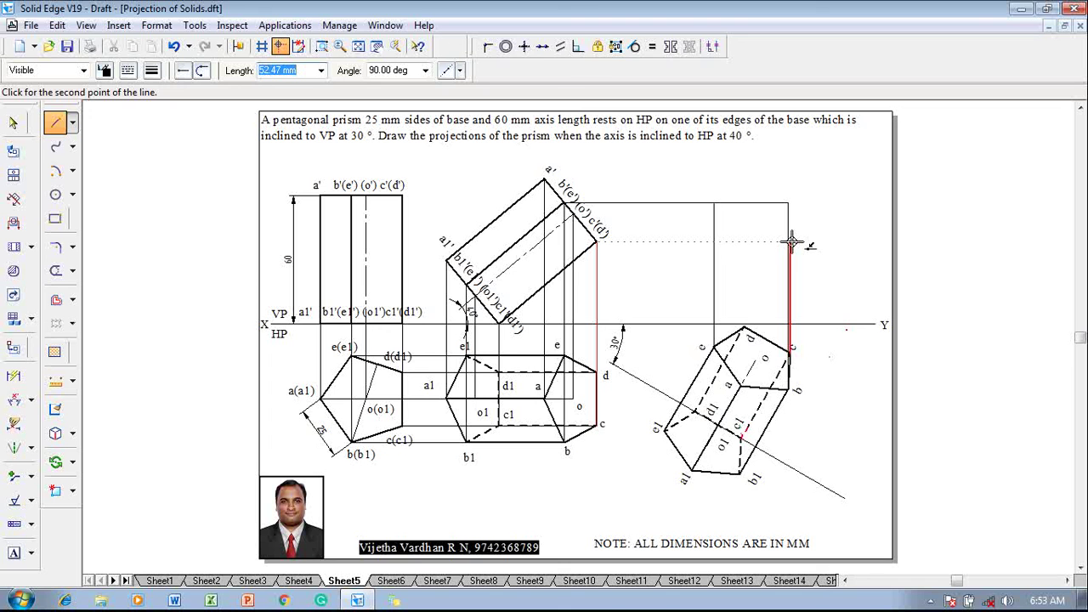
Finish the c projector with a horizontal line to c'(d'), and draw a vertical projector from d up to that line
{"action": "left_click", "coordinate": [792, 242]}
{"action": "left_click", "coordinate": [597, 242]}
{"action": "right_click", "coordinate": [598, 243]}
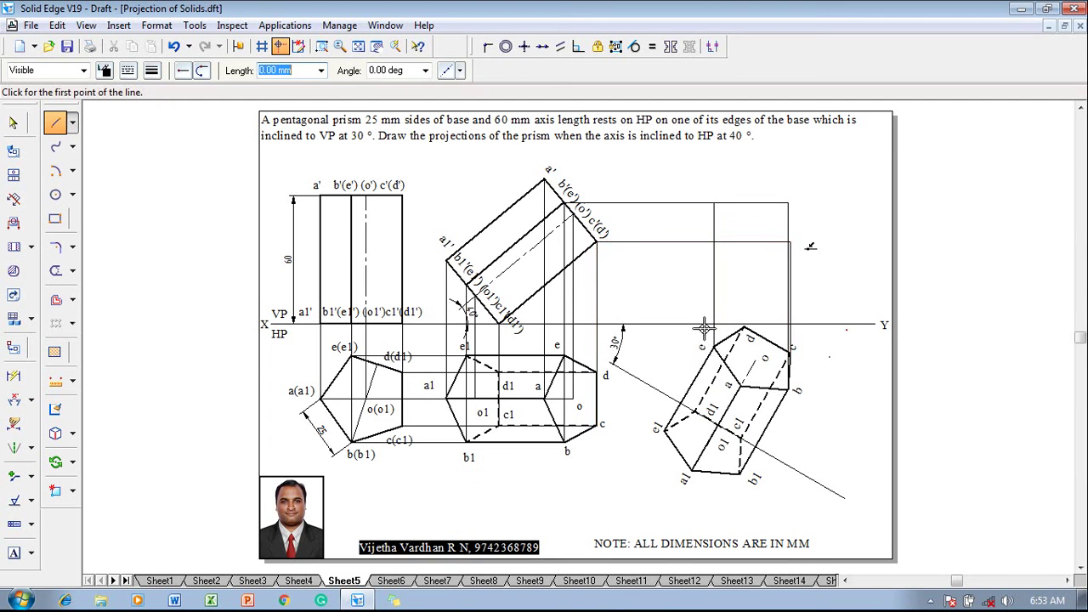
{"action": "left_click", "coordinate": [744, 327]}
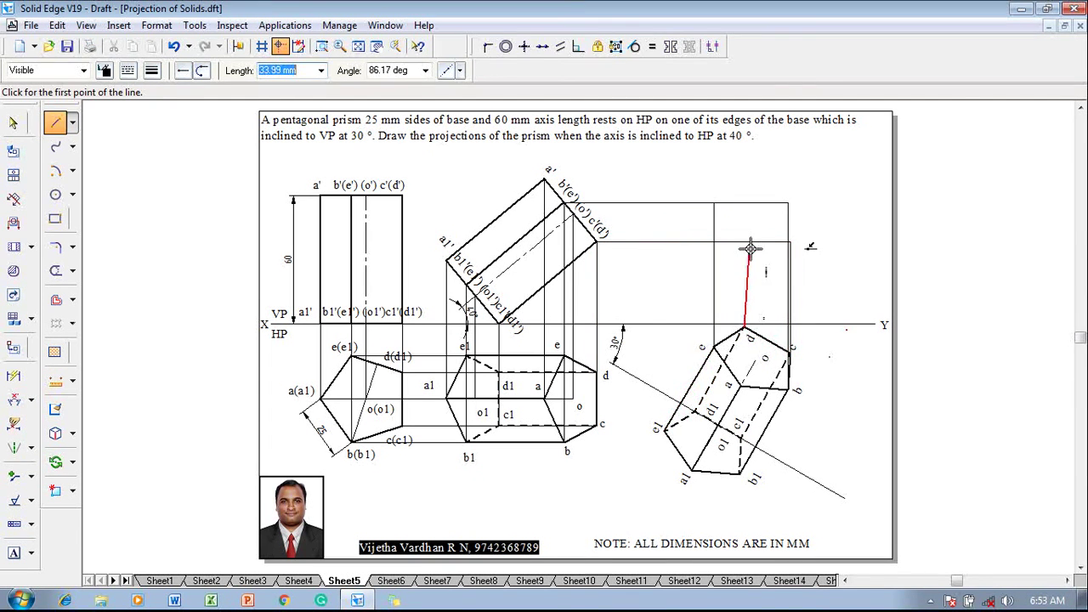
{"action": "left_click", "coordinate": [744, 244]}
{"action": "right_click", "coordinate": [768, 336]}
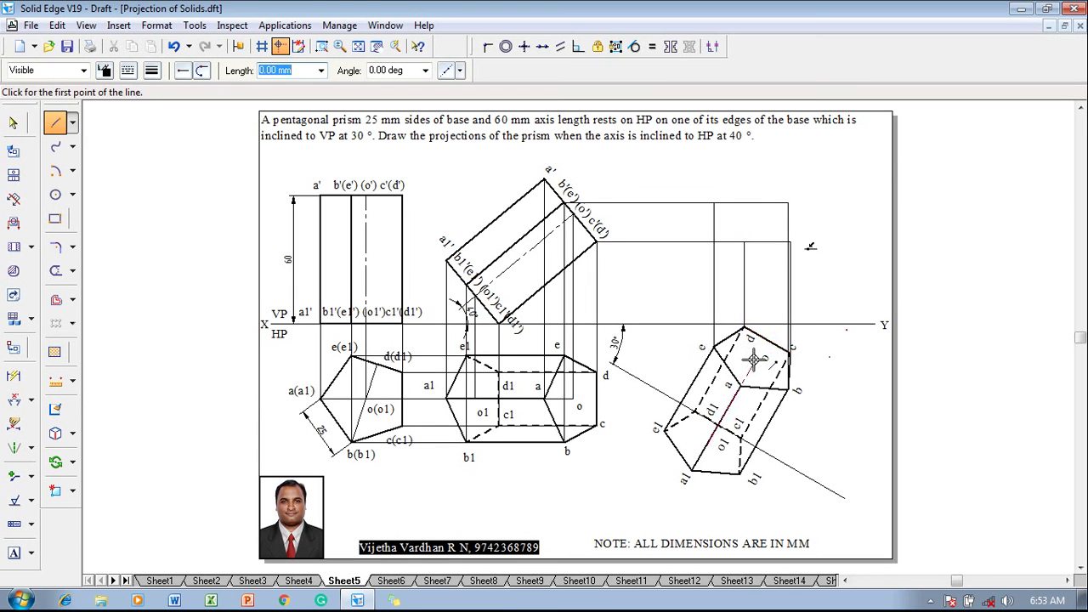
Draw projectors from axis end o and corner a of the rotated top view, up and across to o' and a' in the second front view
{"action": "left_click", "coordinate": [754, 361]}
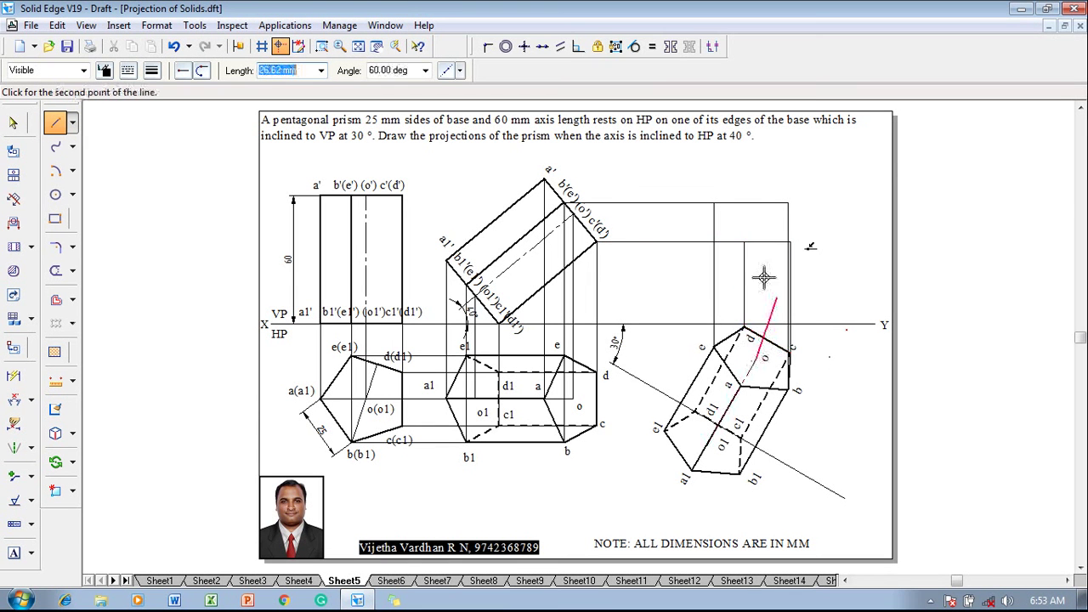
{"action": "left_click", "coordinate": [754, 214]}
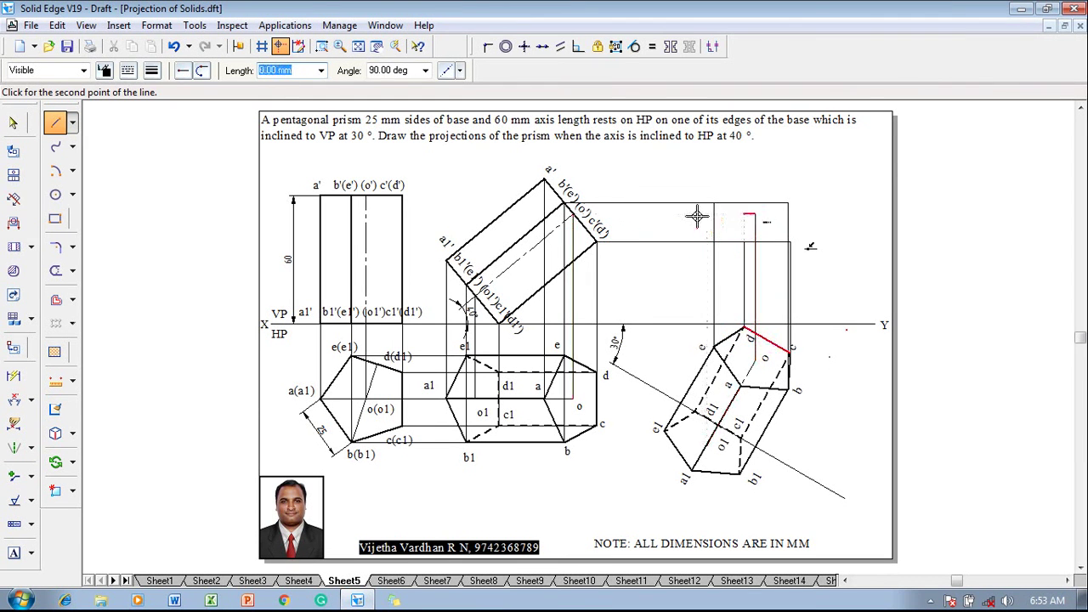
{"action": "left_click", "coordinate": [576, 213]}
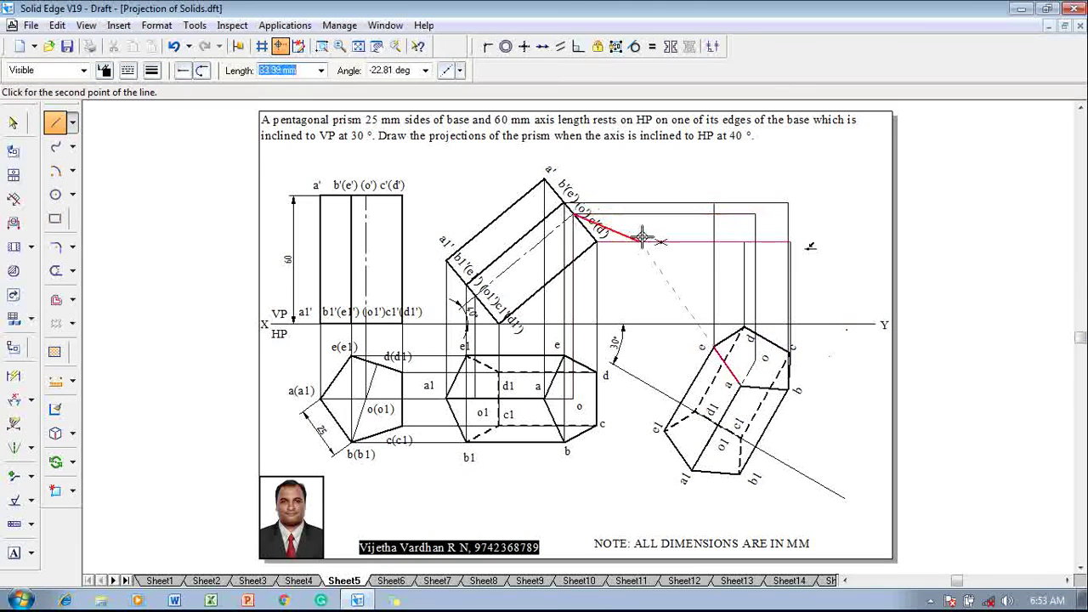
{"action": "left_click", "coordinate": [739, 378]}
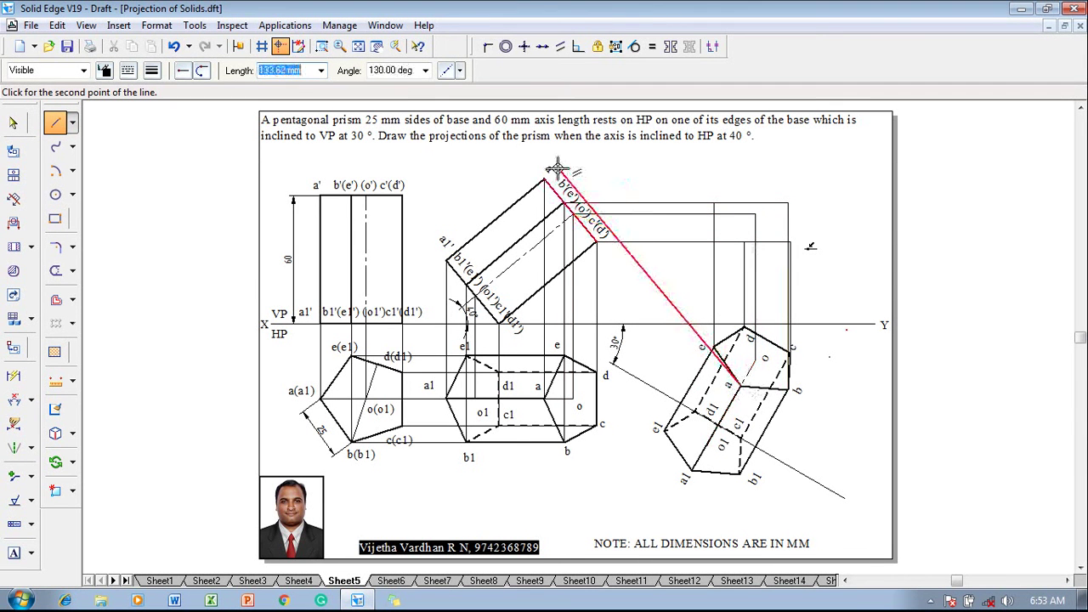
{"action": "left_click", "coordinate": [740, 179]}
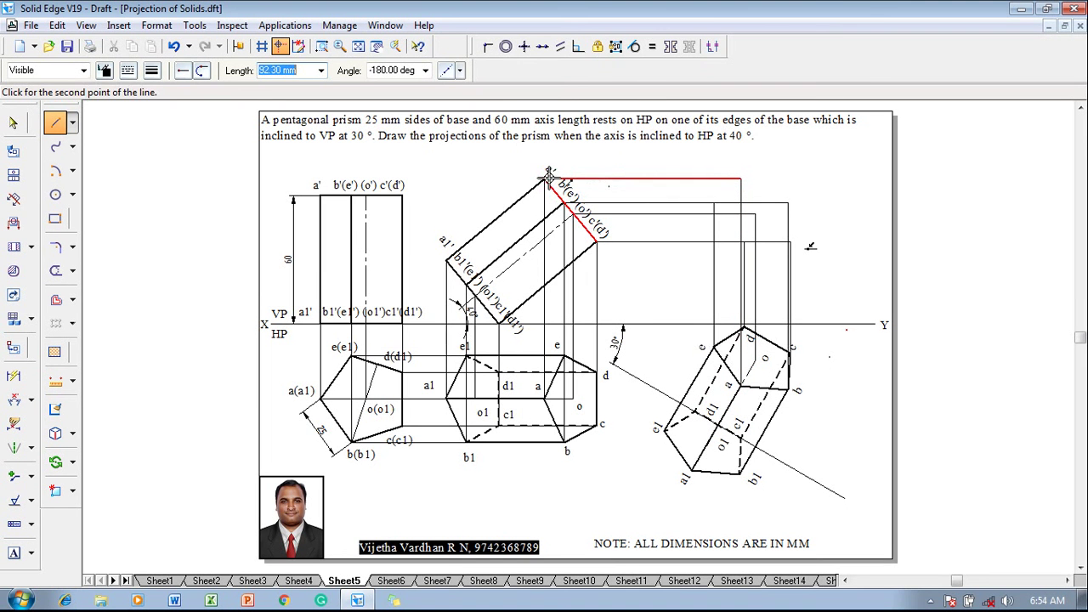
{"action": "left_click", "coordinate": [545, 180]}
{"action": "right_click", "coordinate": [622, 219]}
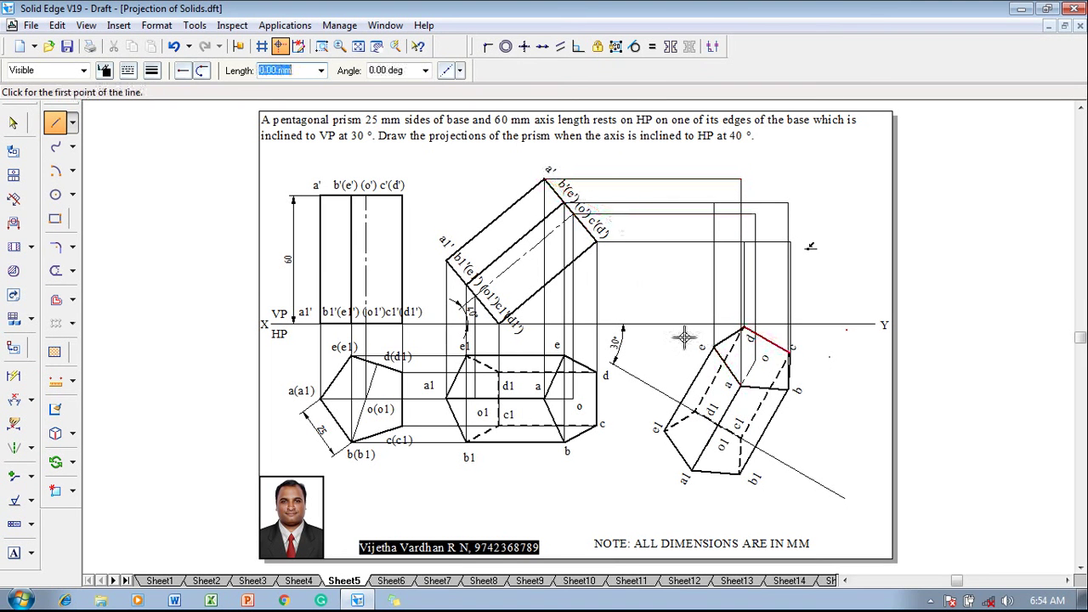
Draw a projector from corner b1 of the rotated top view at 90° and across horizontally to b1'(e1') in the second front view
{"action": "left_click", "coordinate": [738, 477]}
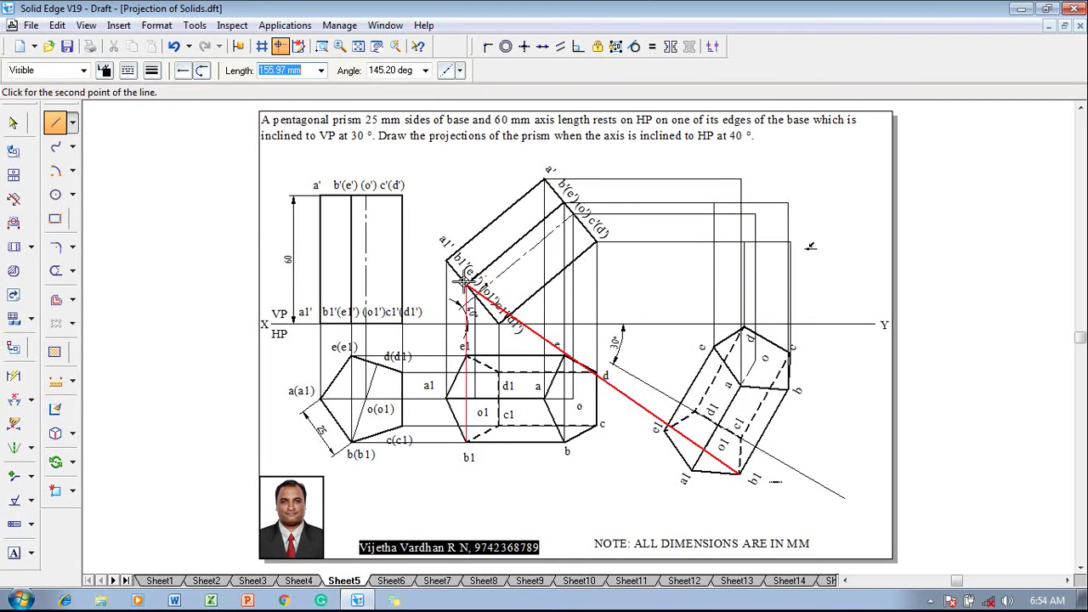
{"action": "key", "text": "Tab"}
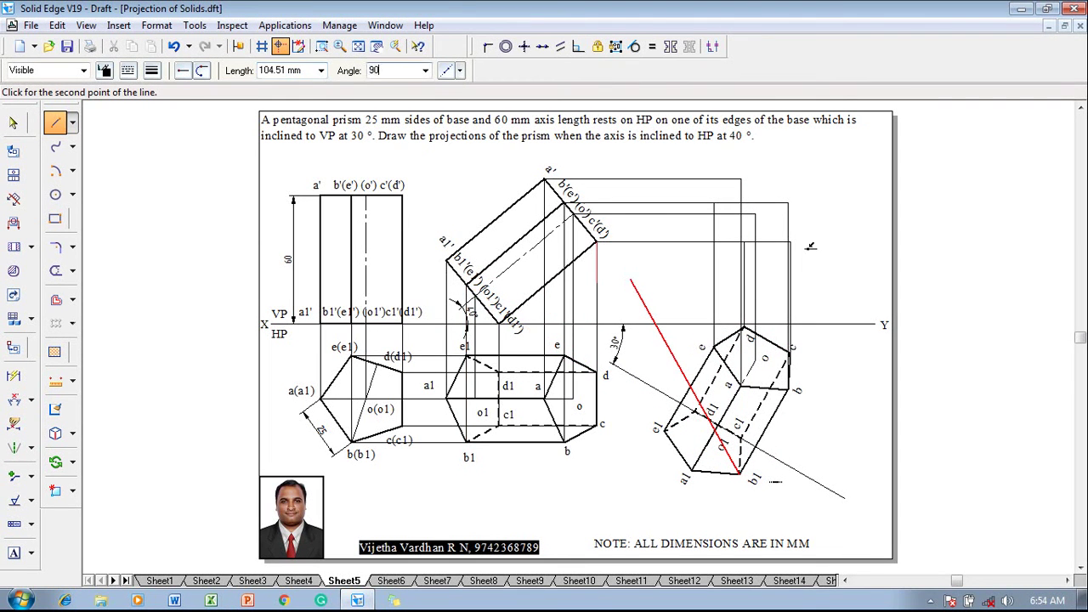
{"action": "type", "text": "90"}
{"action": "key", "text": "Return"}
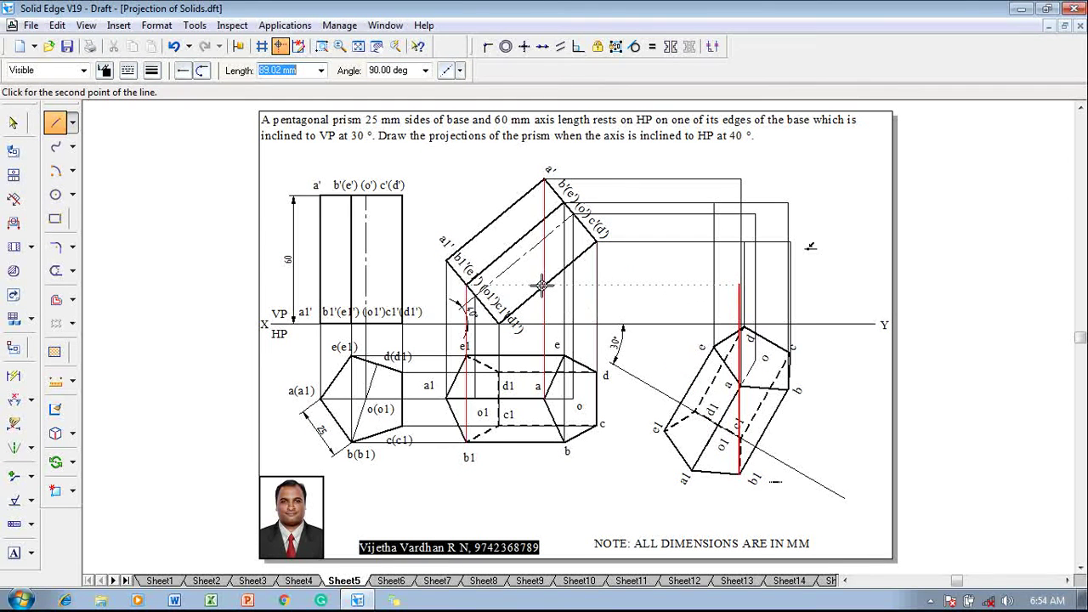
{"action": "left_click", "coordinate": [614, 284]}
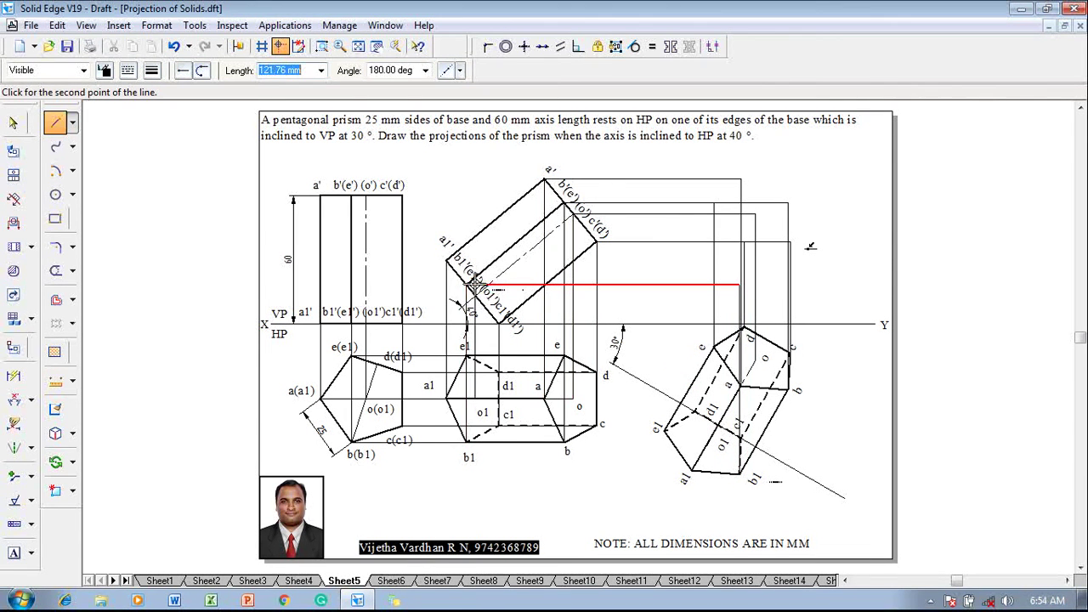
{"action": "left_click", "coordinate": [467, 286]}
{"action": "right_click", "coordinate": [468, 286]}
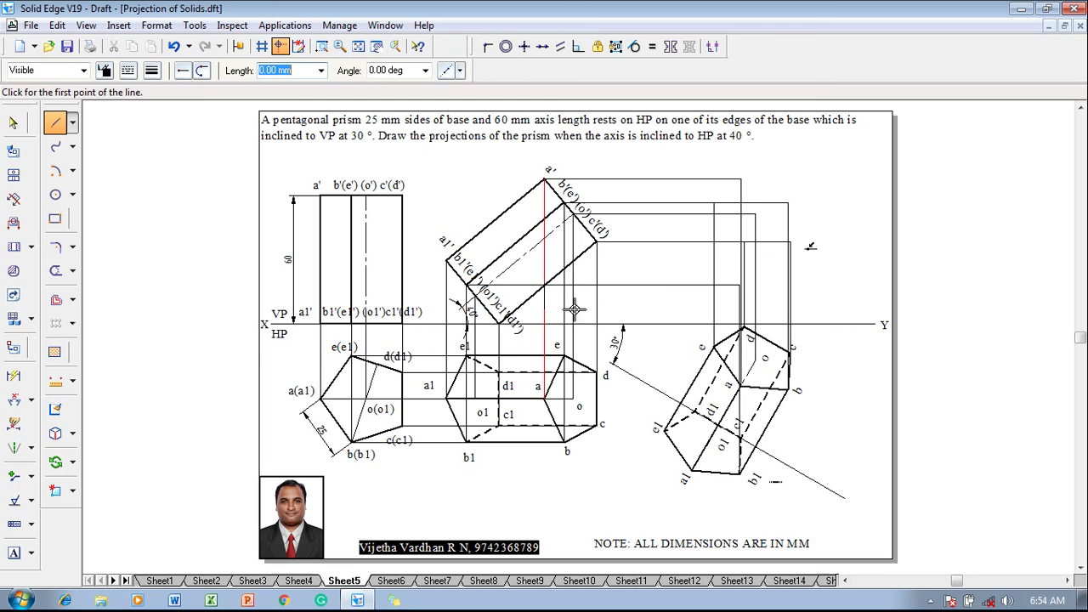
Draw a vertical projector from corner e1 of the rotated top view up to the horizontal line through b1'(e1')
{"action": "left_click", "coordinate": [665, 428]}
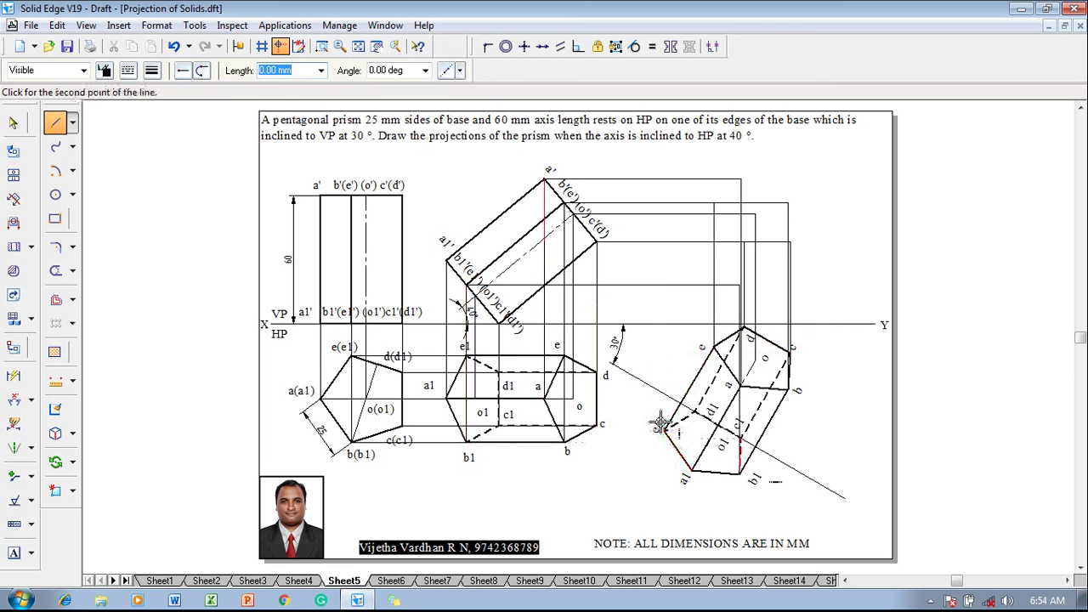
{"action": "left_click", "coordinate": [662, 285]}
{"action": "right_click", "coordinate": [675, 297]}
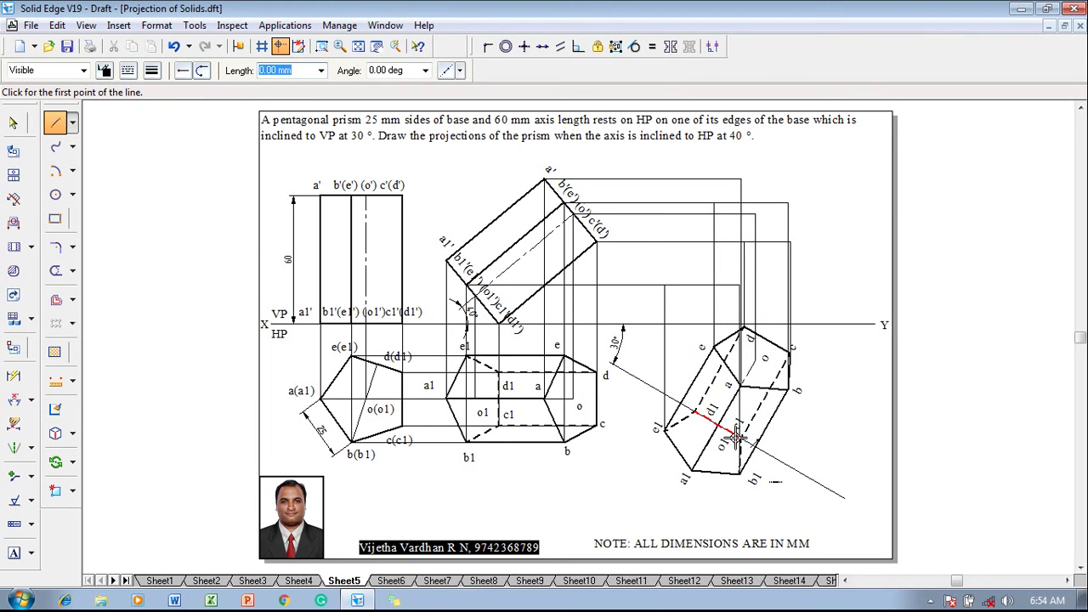
Draw a vertical projector at 90° from corner c1 of the rotated top view up to the XY line
{"action": "left_click", "coordinate": [737, 438]}
{"action": "key", "text": "Tab"}
{"action": "type", "text": "90"}
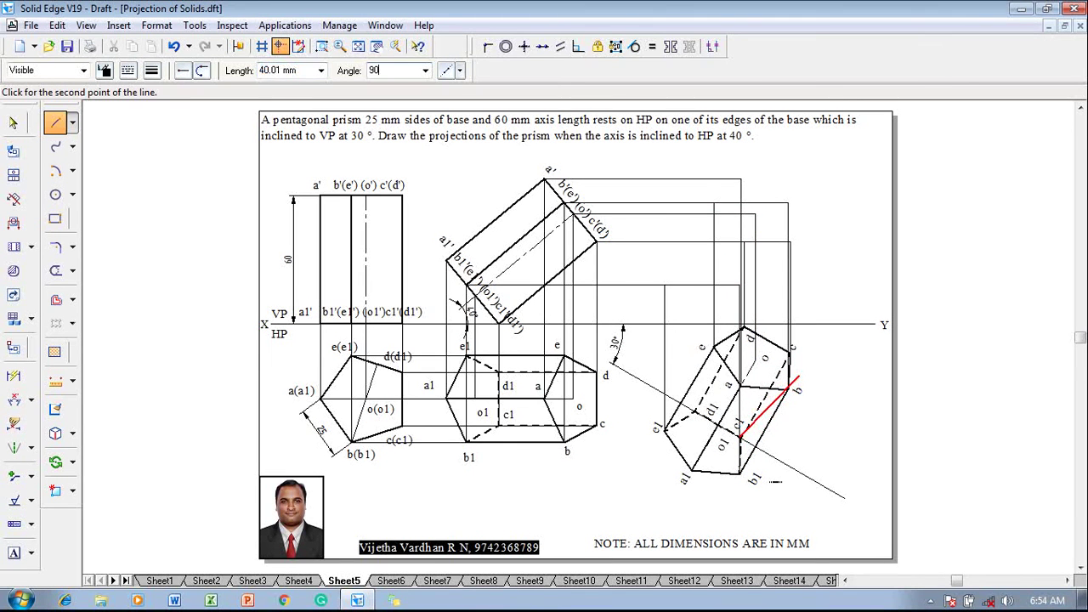
{"action": "key", "text": "Tab"}
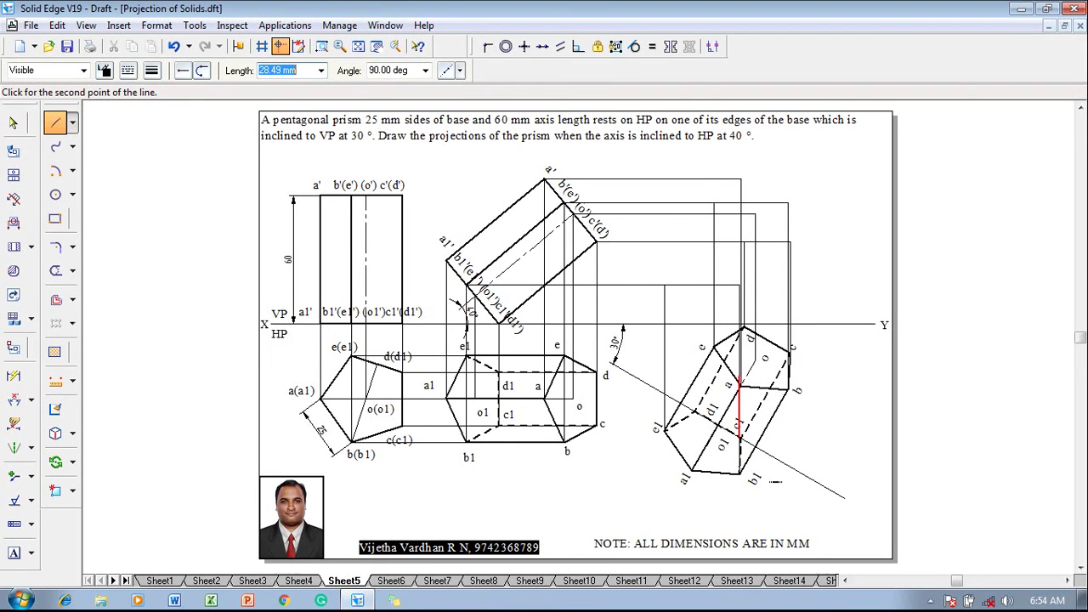
{"action": "left_click", "coordinate": [770, 323]}
{"action": "key", "text": "Escape"}
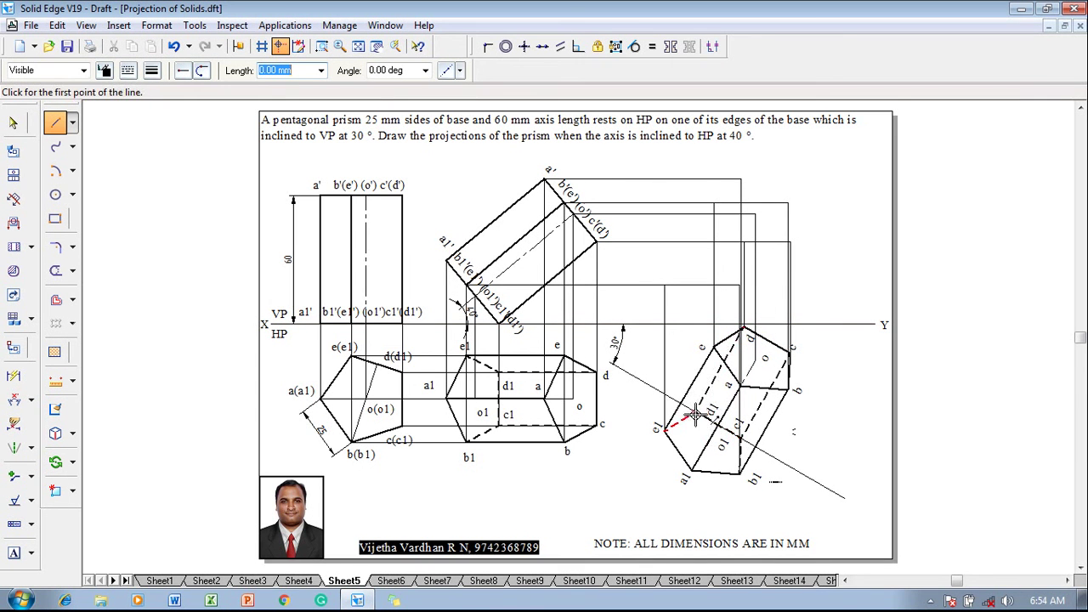
Draw a vertical projector at 90° from corner d1 of the rotated top view up to the XY line
{"action": "left_click", "coordinate": [695, 414]}
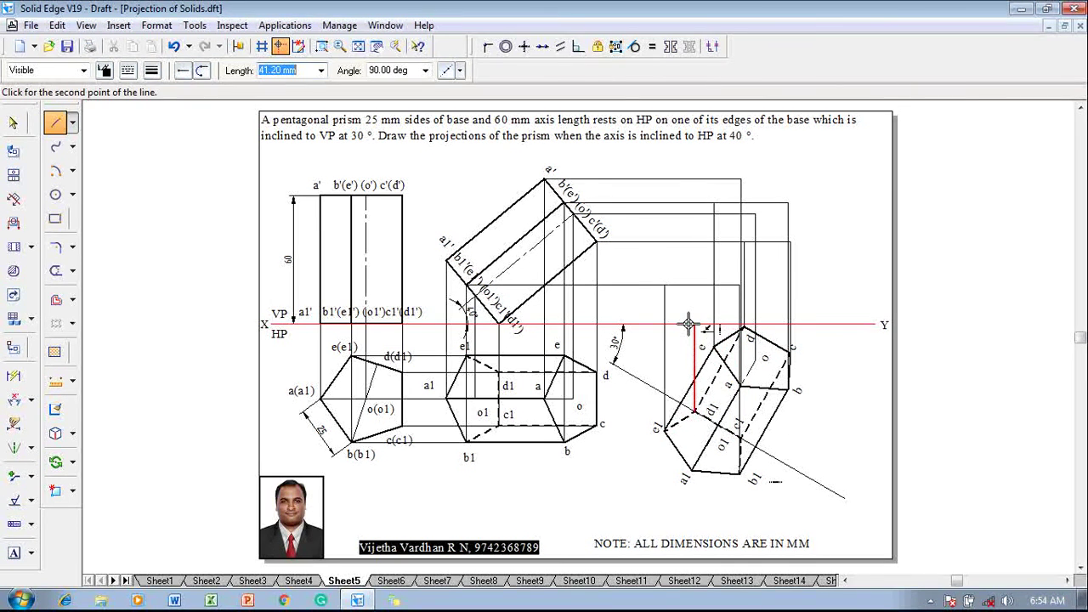
{"action": "key", "text": "Tab"}
{"action": "type", "text": "90"}
{"action": "left_click", "coordinate": [689, 323]}
{"action": "key", "text": "Escape"}
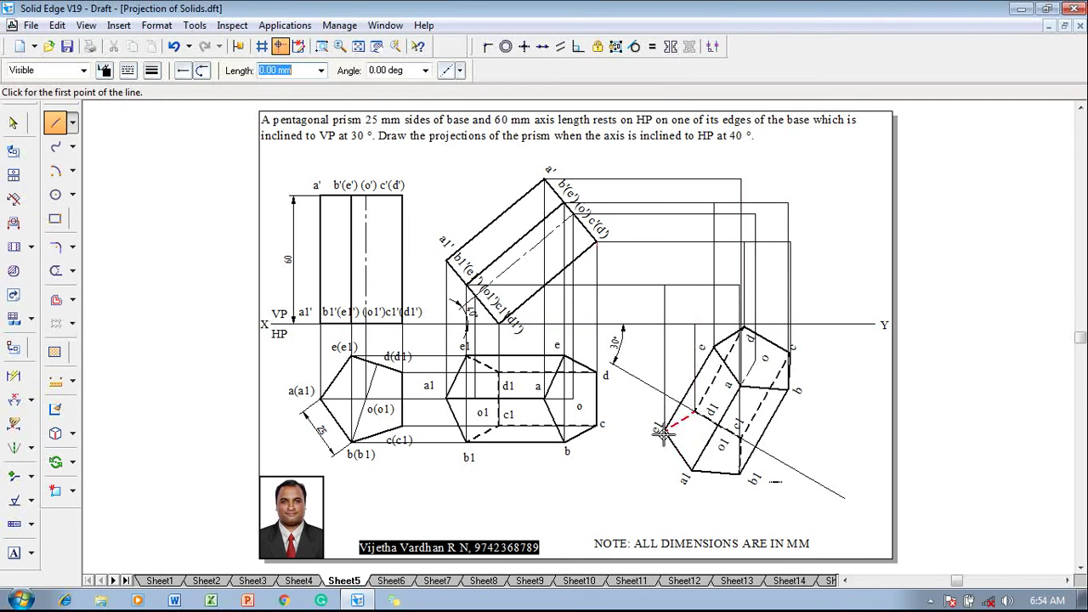
Draw a projector from axis end o1 of the rotated top view, vertically up and horizontally across to (o1') in the second front view
{"action": "left_click", "coordinate": [706, 445]}
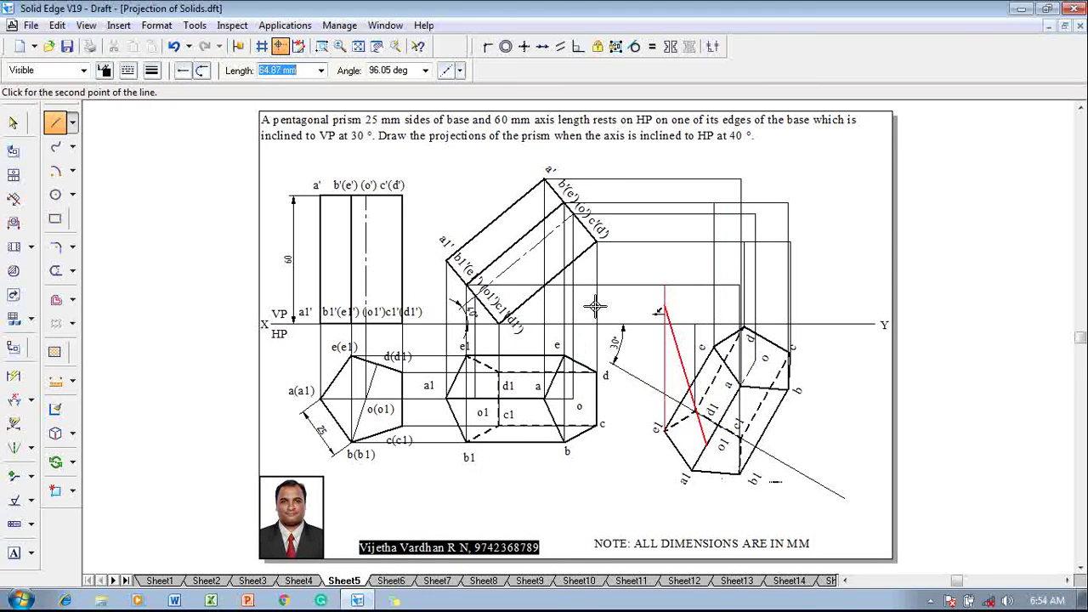
{"action": "left_click", "coordinate": [706, 298]}
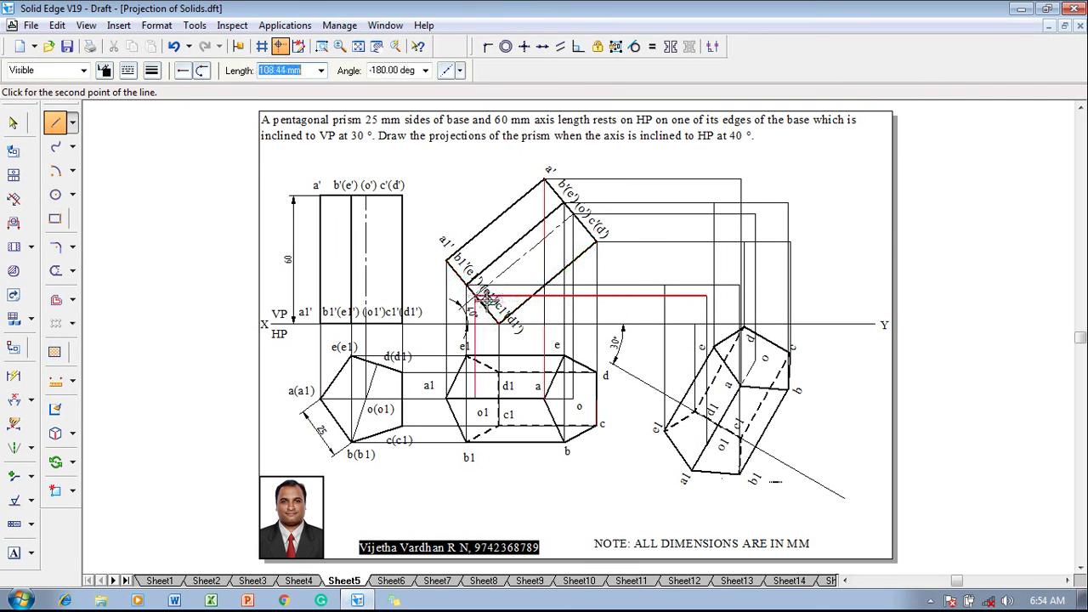
{"action": "left_click", "coordinate": [473, 297]}
{"action": "right_click", "coordinate": [646, 366]}
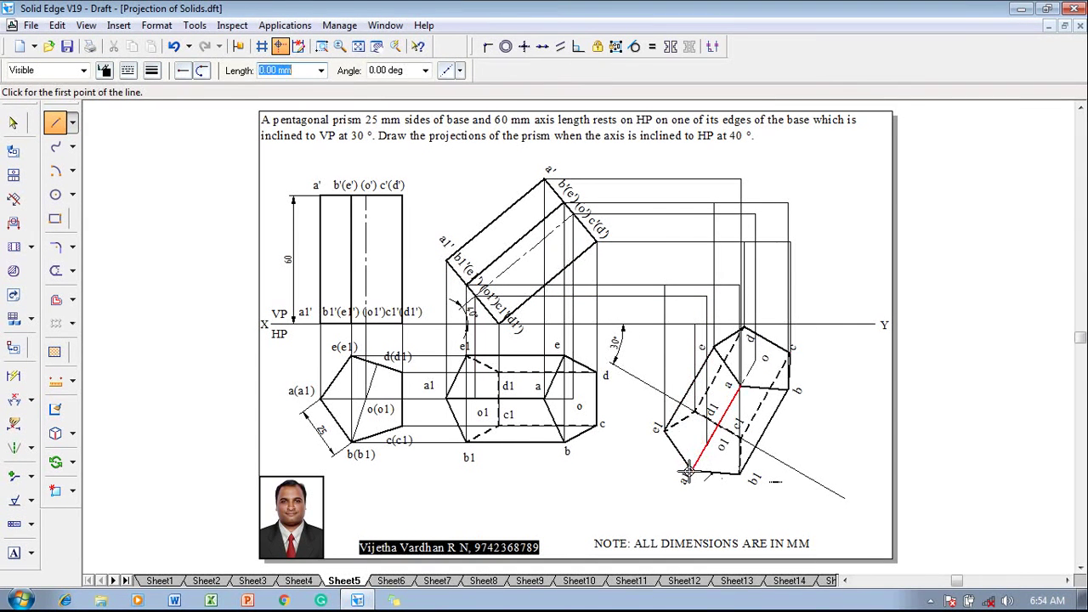
Draw a projector from corner a1 of the rotated top view, vertically up and horizontally across to a1' in the second front view
{"action": "left_click", "coordinate": [689, 470]}
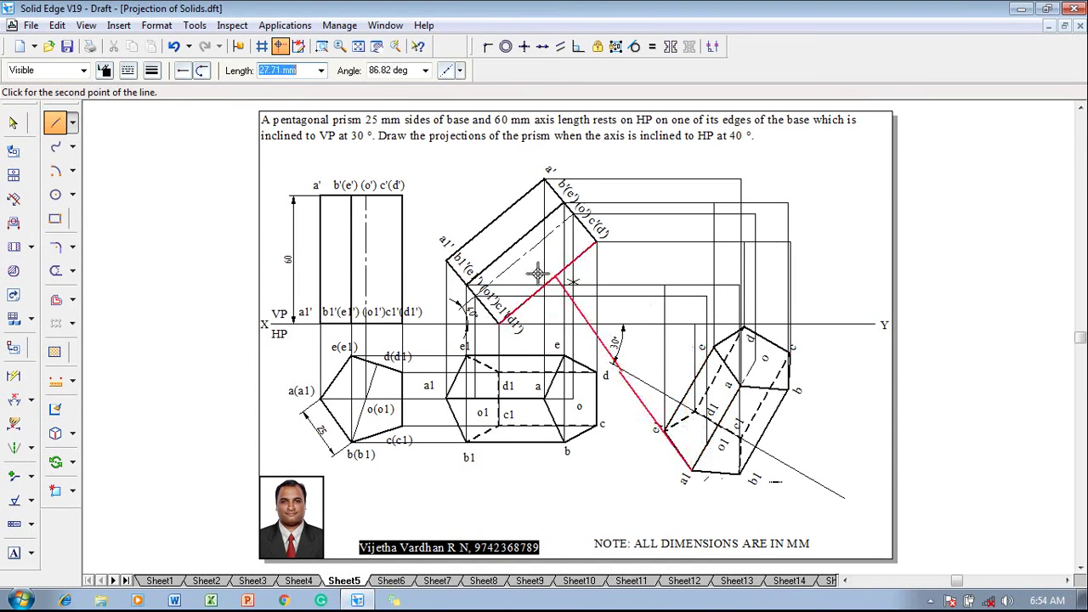
{"action": "left_click", "coordinate": [688, 264]}
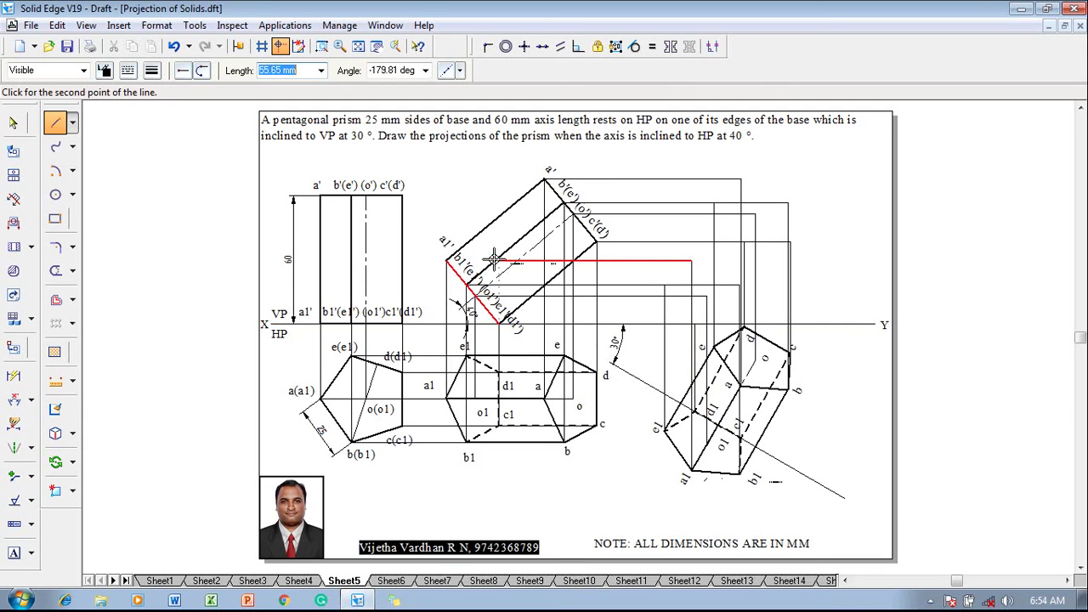
{"action": "left_click", "coordinate": [443, 261]}
{"action": "right_click", "coordinate": [617, 459]}
{"action": "key", "text": "Escape"}
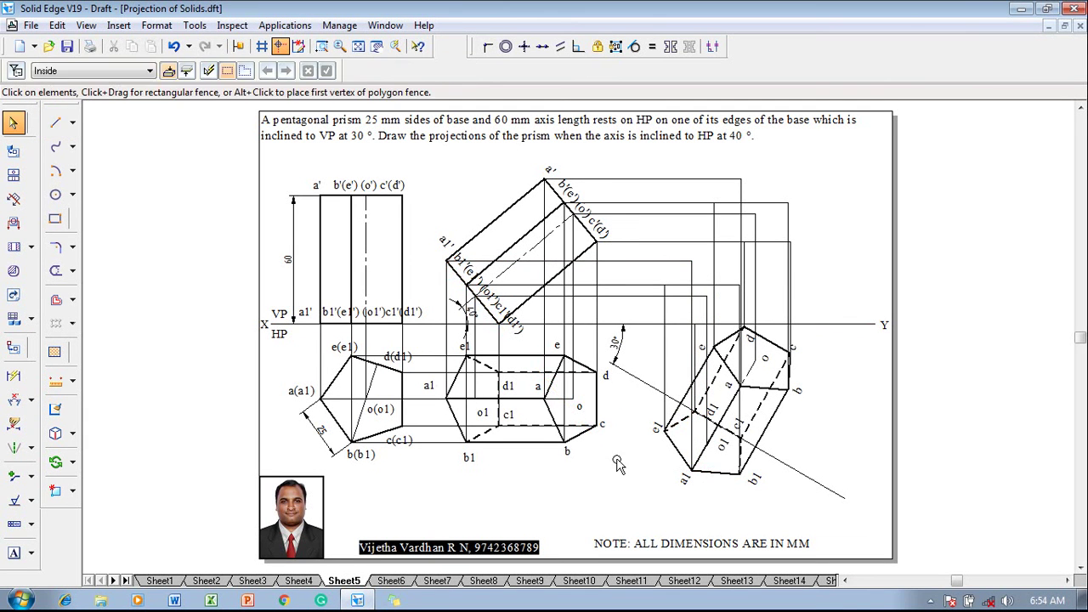
Label the lower projector intersections of the final front view a1', e1', d1, c1', b1' and o1', correcting the b' label to b1'
{"action": "left_click", "coordinate": [13, 552]}
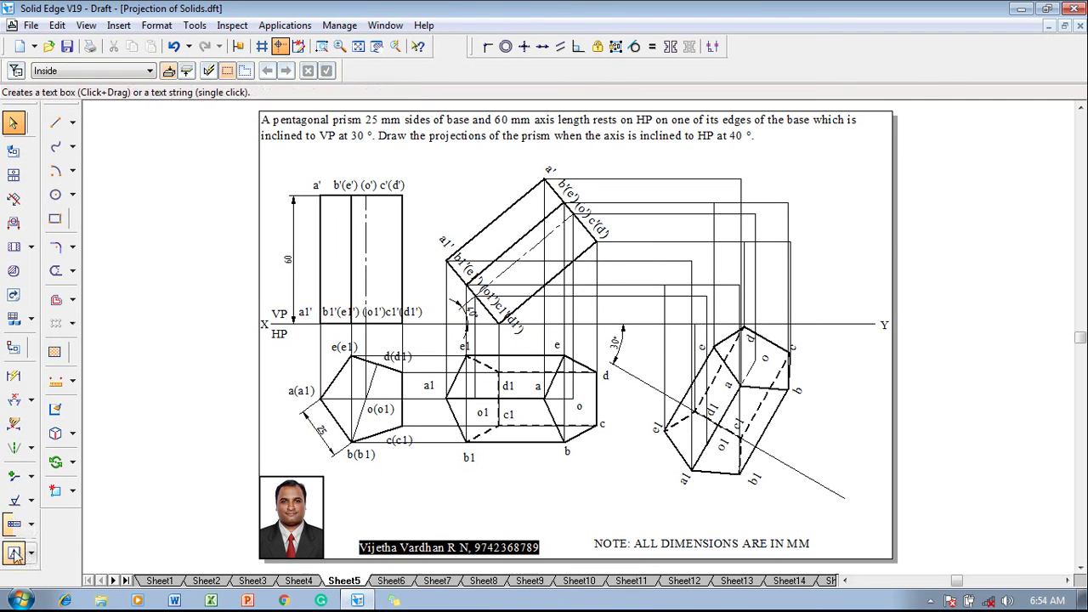
{"action": "left_click", "coordinate": [698, 256]}
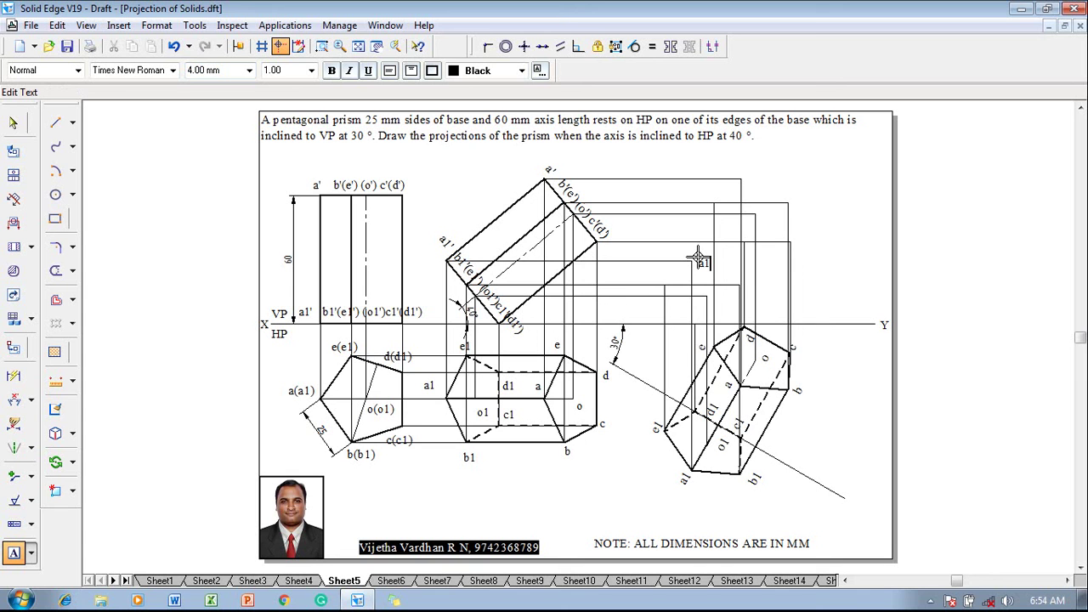
{"action": "type", "text": "a1'"}
{"action": "left_click", "coordinate": [656, 271]}
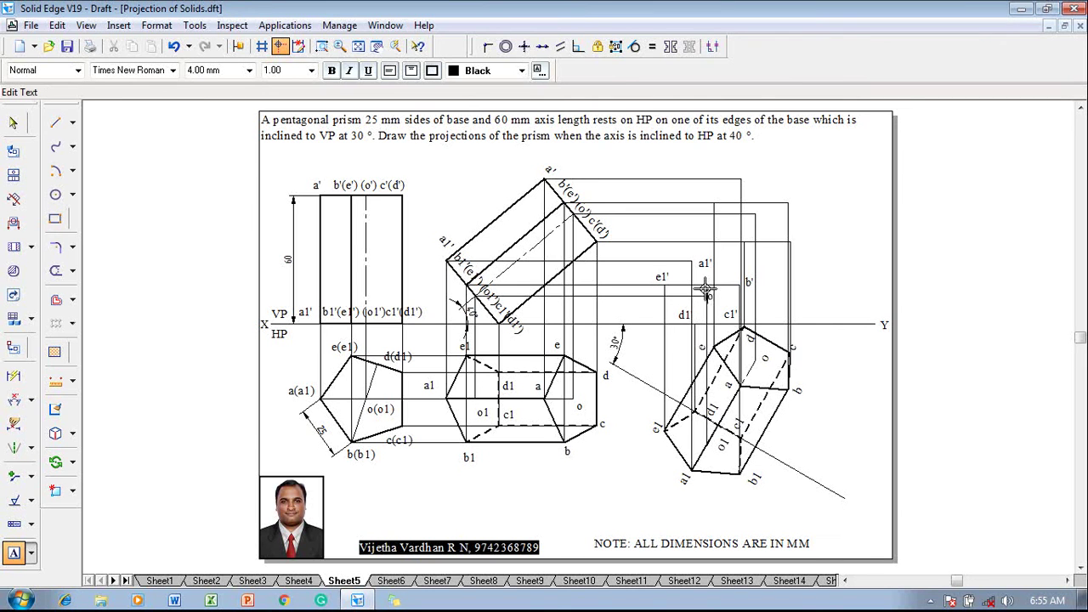
{"action": "type", "text": "'"}
{"action": "key", "text": "Escape"}
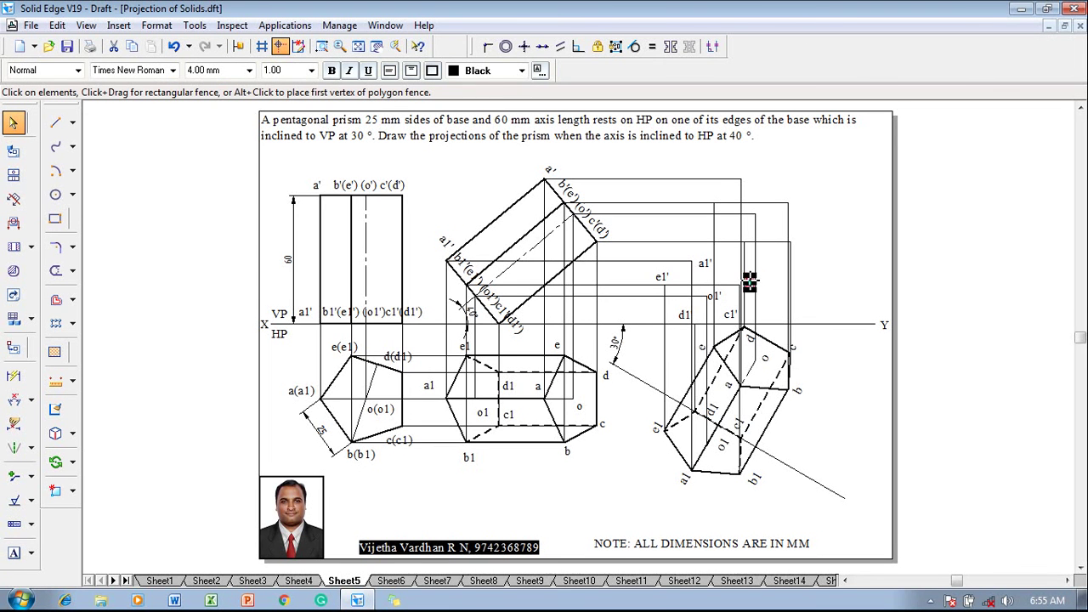
{"action": "type", "text": "b'"}
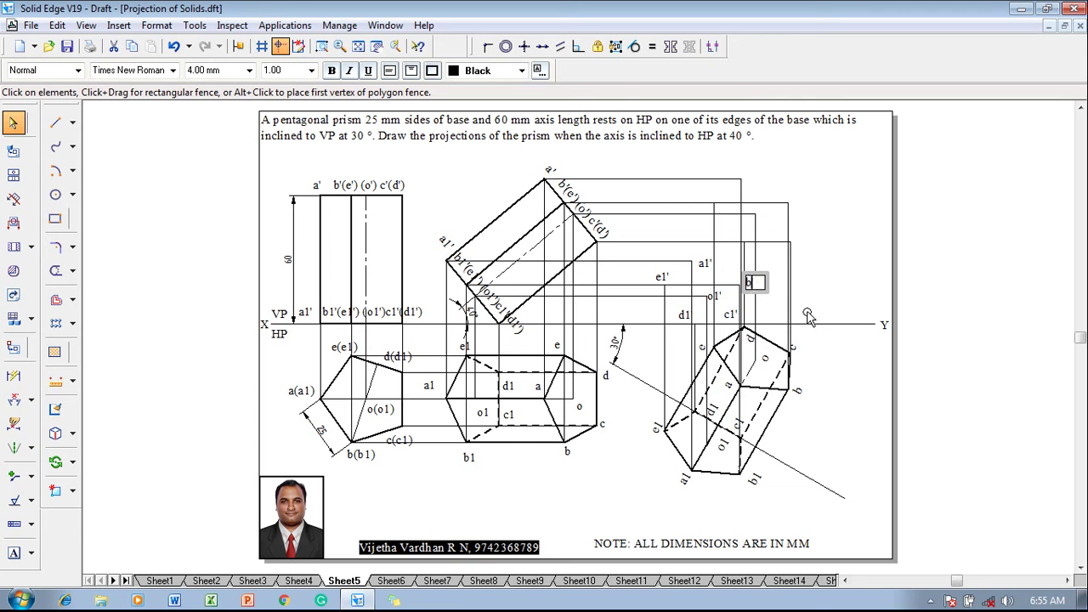
{"action": "key", "text": "Escape"}
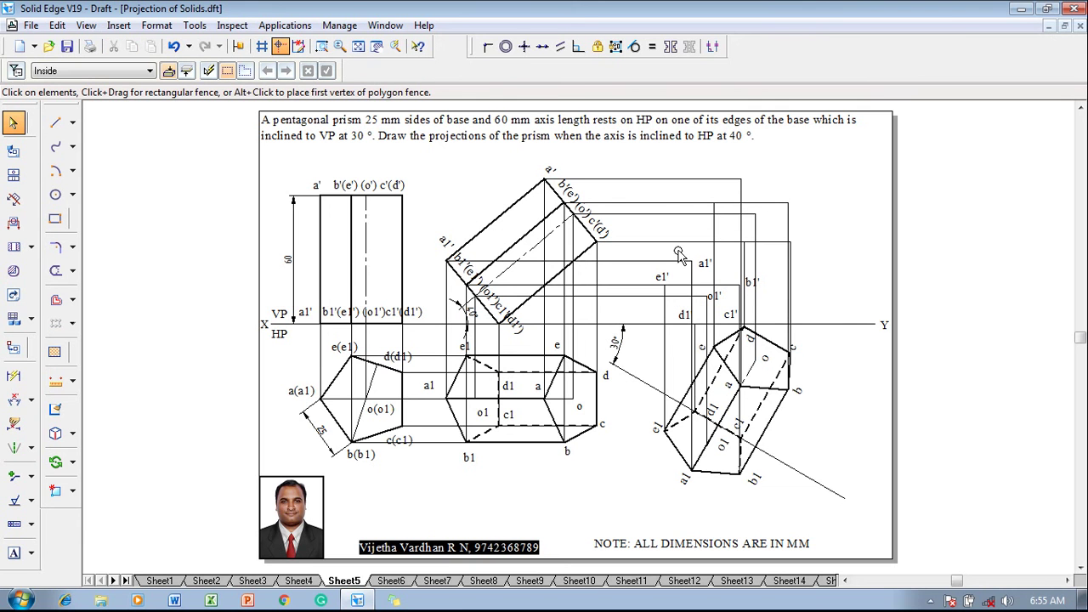
Label the upper projector intersections of the final front view a', b', c', d', e' and o'
{"action": "left_click", "coordinate": [14, 553]}
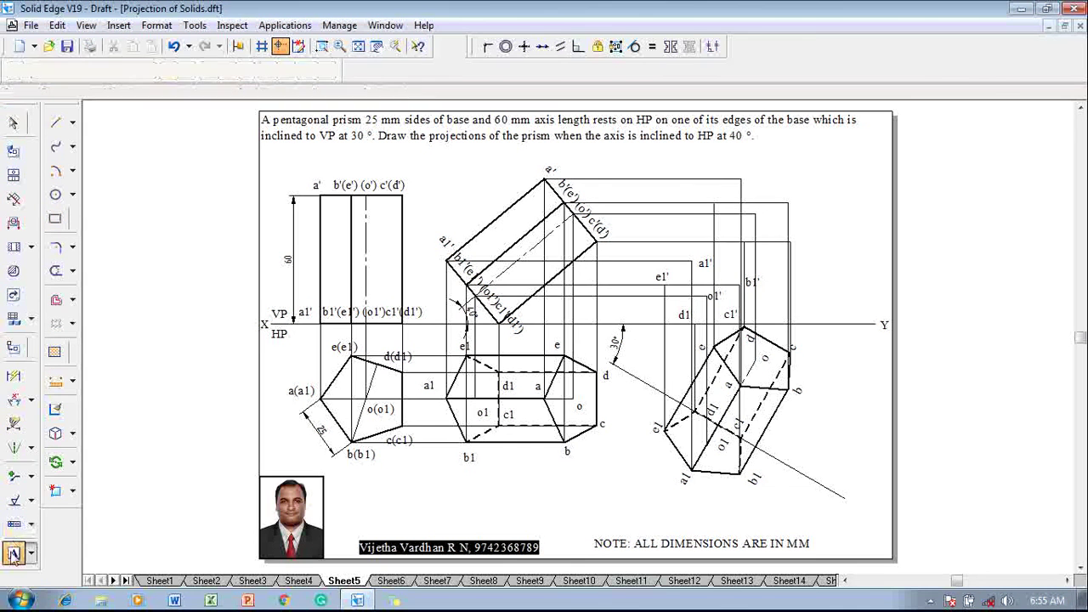
{"action": "left_click", "coordinate": [748, 170]}
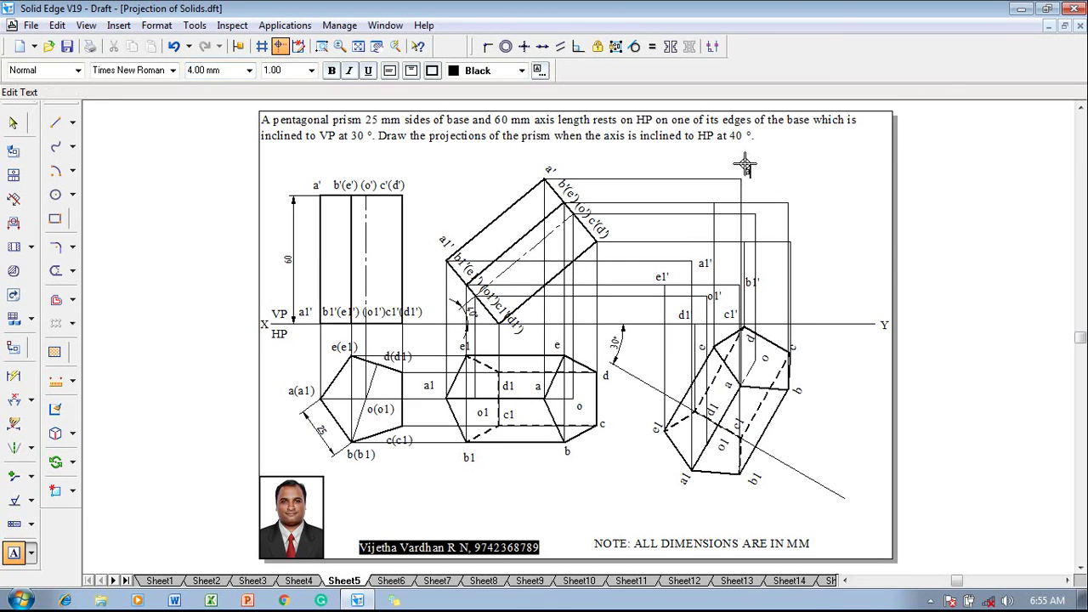
{"action": "type", "text": "a'"}
{"action": "left_click", "coordinate": [797, 197]}
{"action": "type", "text": "b'"}
{"action": "type", "text": "c'"}
{"action": "left_click", "coordinate": [746, 223]}
{"action": "type", "text": "d"}
{"action": "type", "text": "e'"}
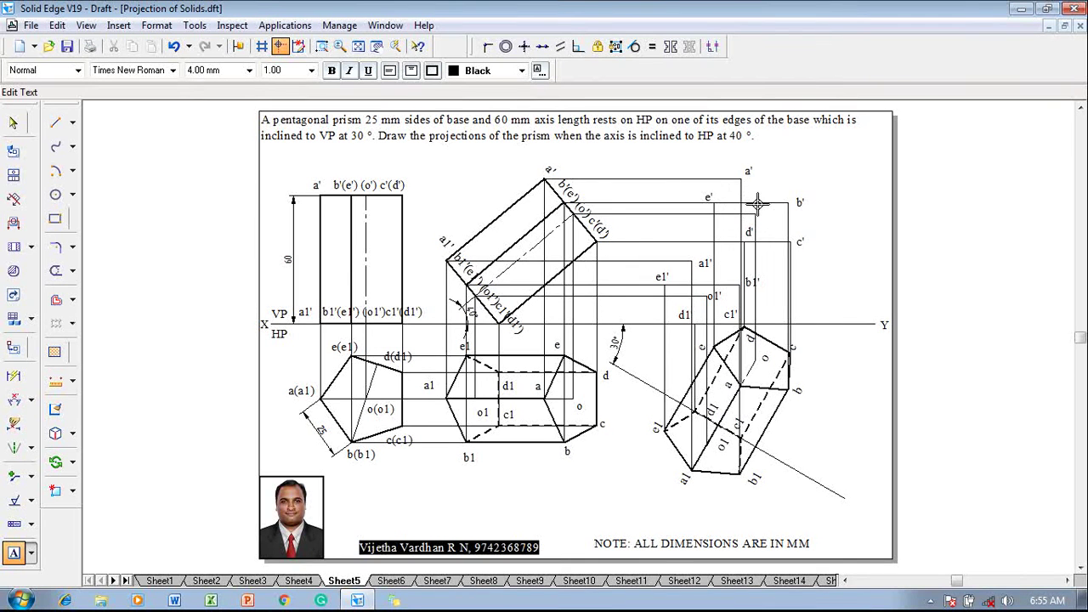
{"action": "left_click", "coordinate": [759, 204]}
{"action": "type", "text": "o'"}
{"action": "key", "text": "Escape"}
{"action": "key", "text": "Escape"}
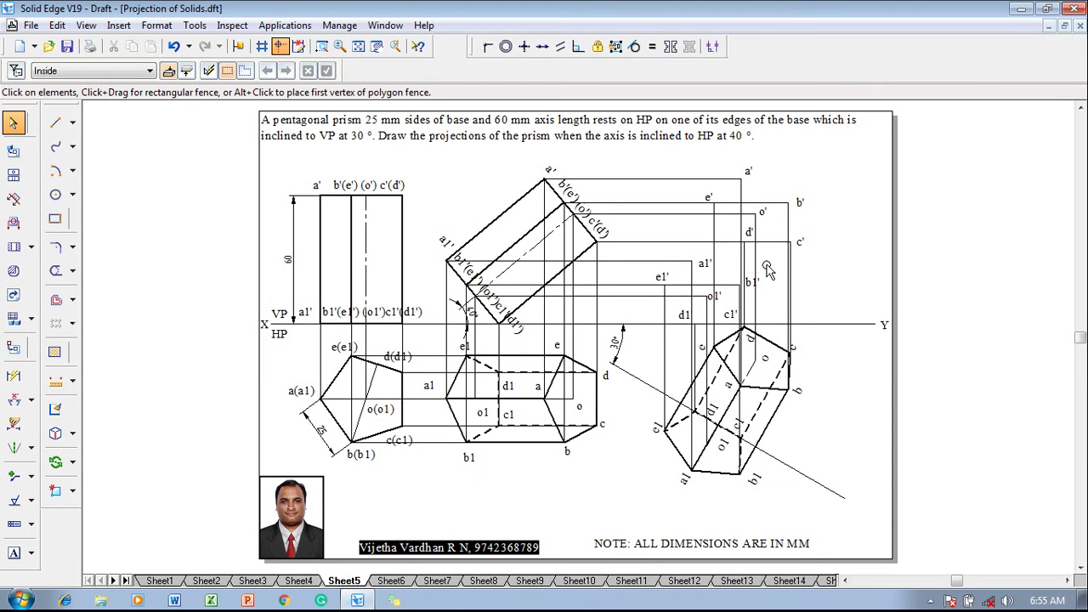
Draw solid 0.50 mm outline edges of the final front view from e1' through e' and a' to b'
{"action": "left_click", "coordinate": [55, 122]}
{"action": "left_click", "coordinate": [151, 72]}
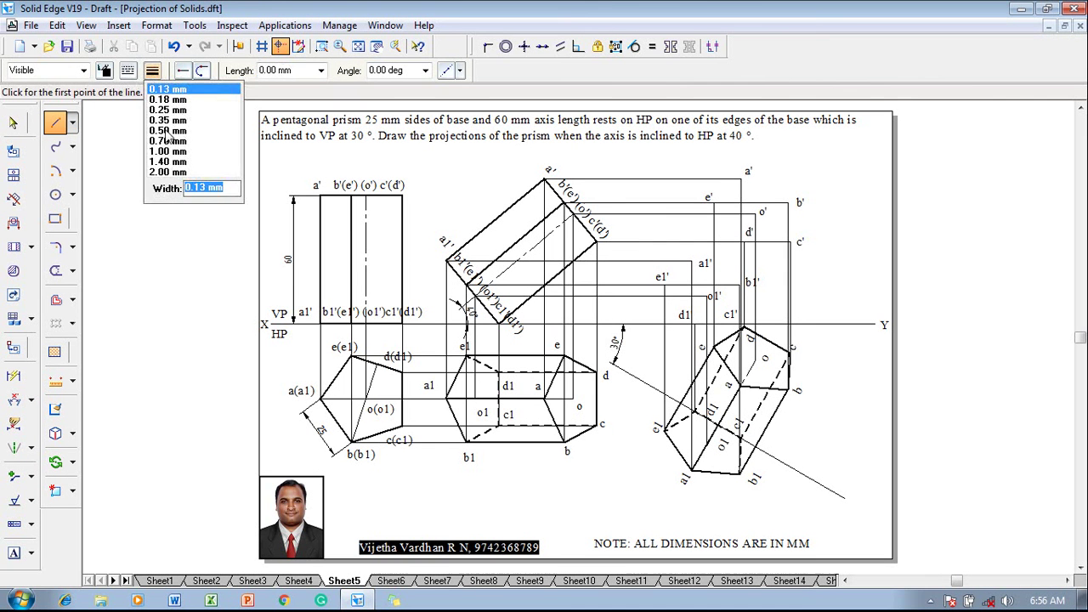
{"action": "left_click", "coordinate": [167, 130]}
{"action": "left_click", "coordinate": [127, 70]}
{"action": "left_click", "coordinate": [142, 99]}
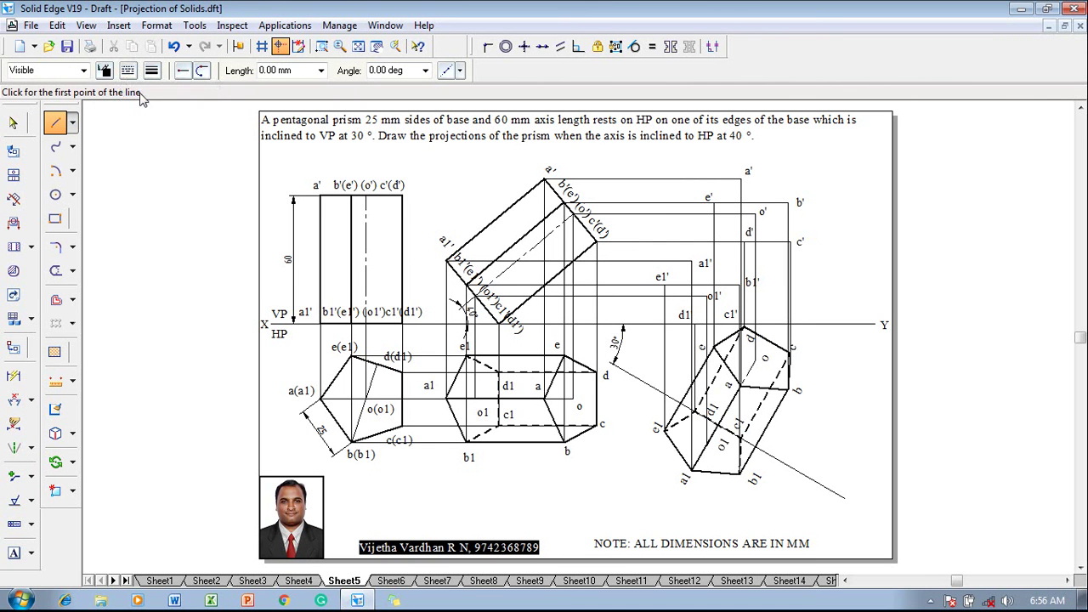
{"action": "left_click", "coordinate": [666, 285]}
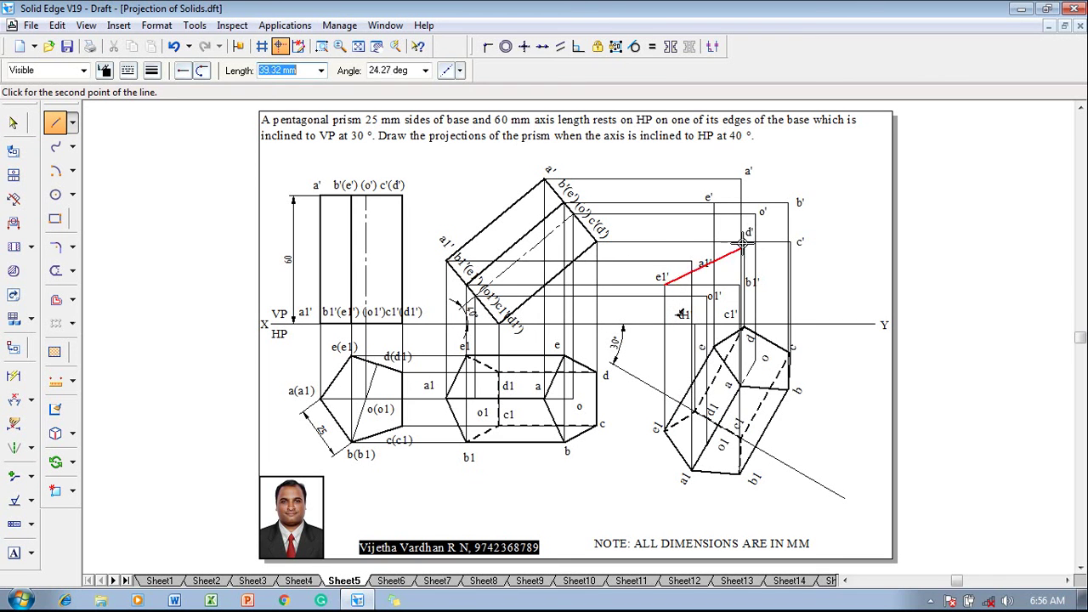
{"action": "left_click", "coordinate": [712, 202]}
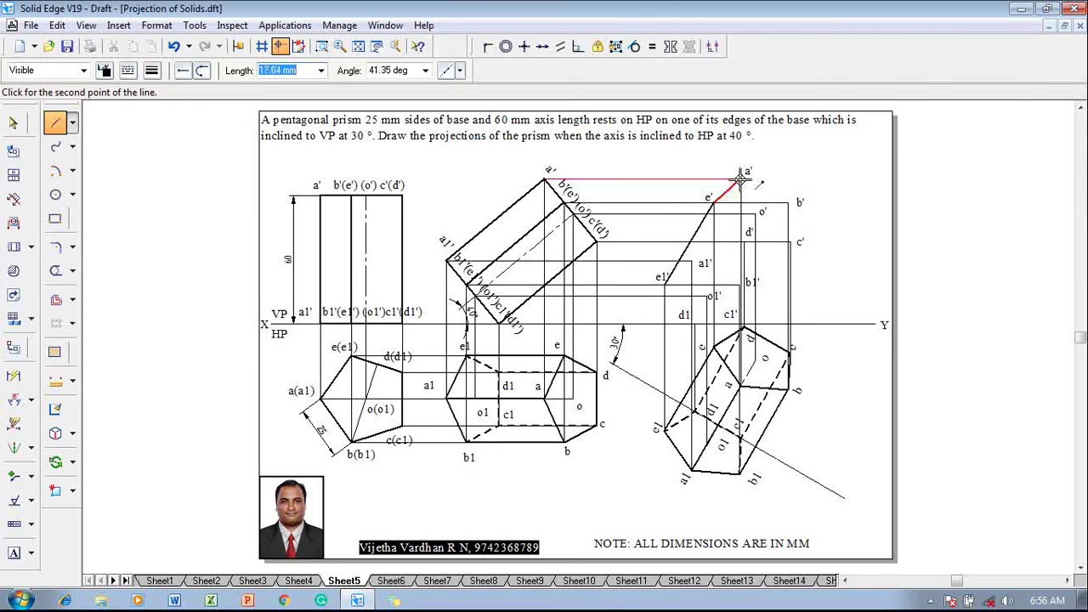
{"action": "left_click", "coordinate": [741, 179]}
{"action": "left_click", "coordinate": [790, 203]}
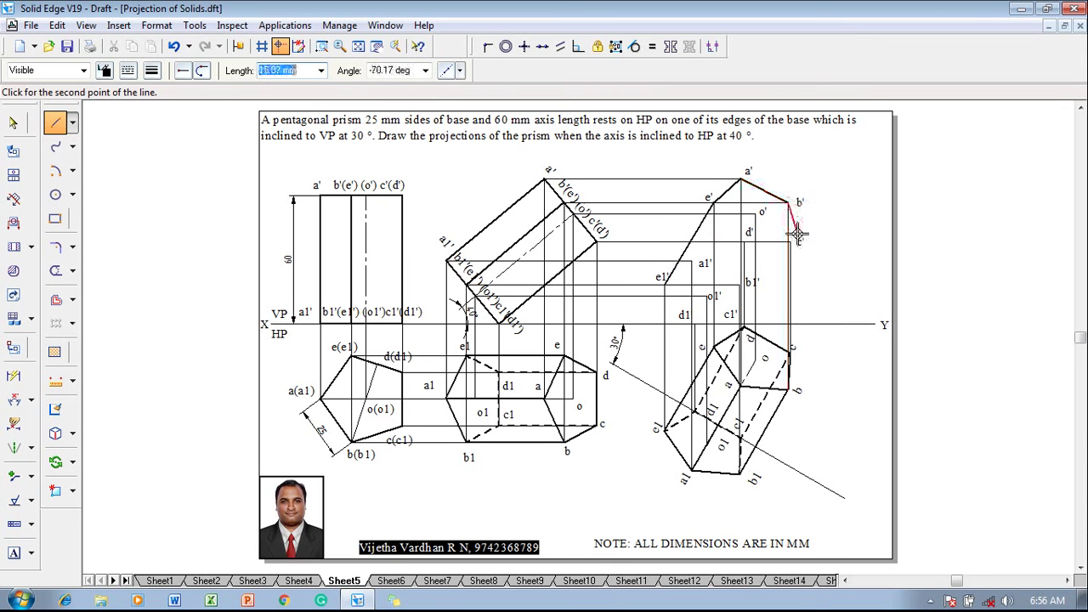
Continue the final front view's outline from b' through c', c1' and d1 back to e1'
{"action": "left_click", "coordinate": [791, 242]}
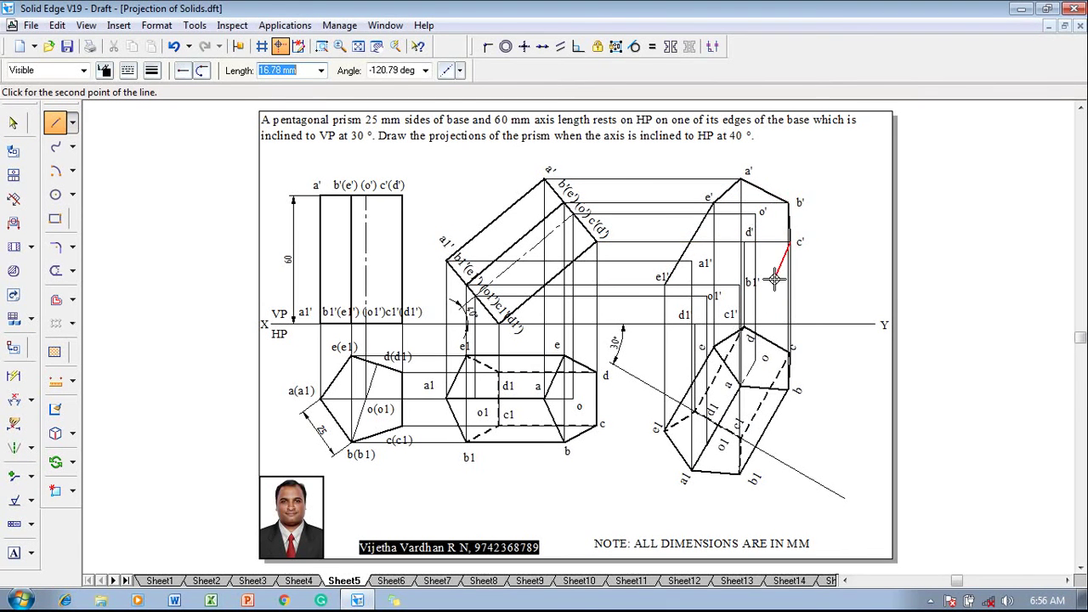
{"action": "left_click", "coordinate": [740, 325]}
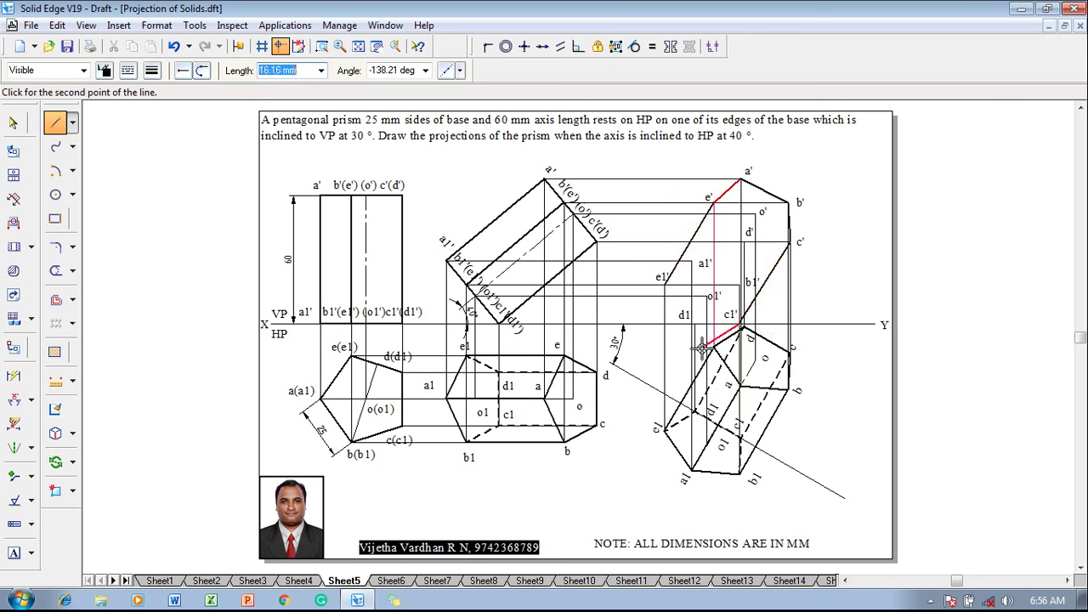
{"action": "left_click", "coordinate": [695, 324]}
{"action": "left_click", "coordinate": [665, 285]}
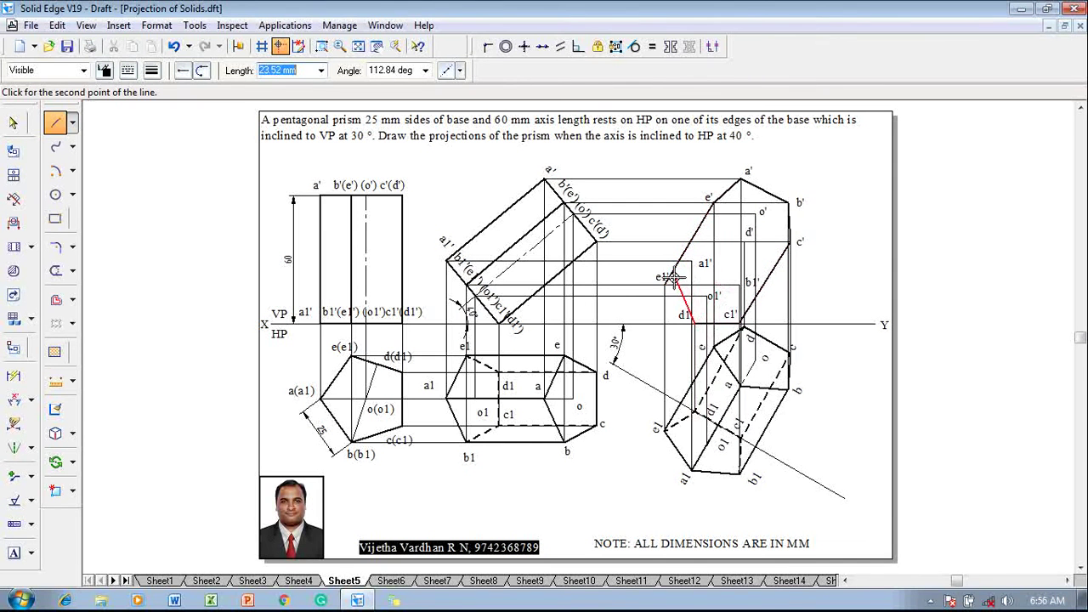
{"action": "left_click", "coordinate": [712, 204]}
{"action": "key", "text": "Escape"}
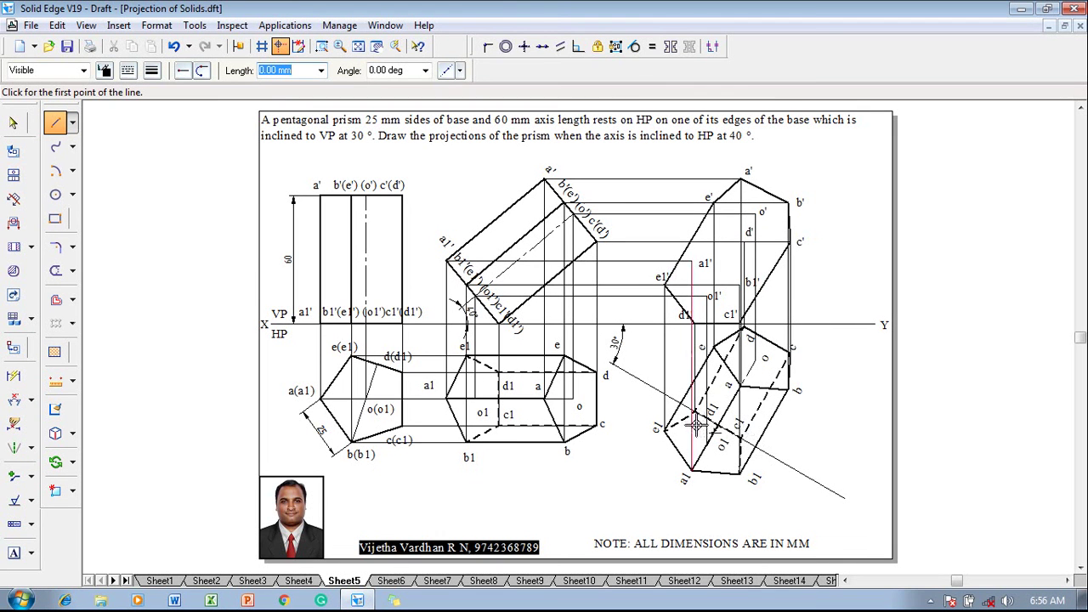
Draw the remaining base edges of the final front view from e1' through a1' and b1' to c1'
{"action": "left_click", "coordinate": [667, 287]}
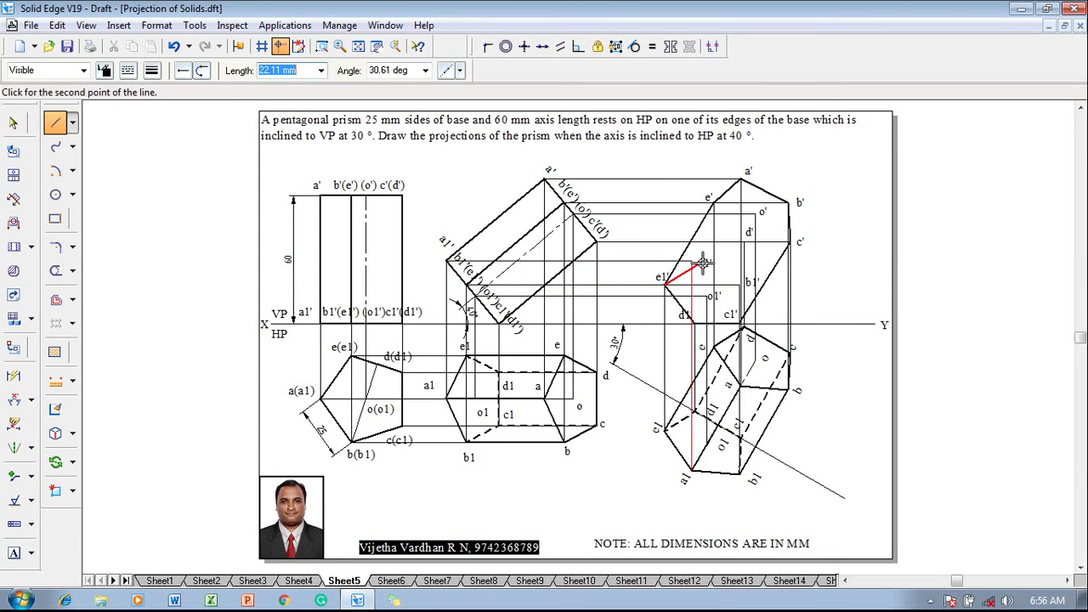
{"action": "left_click", "coordinate": [693, 262]}
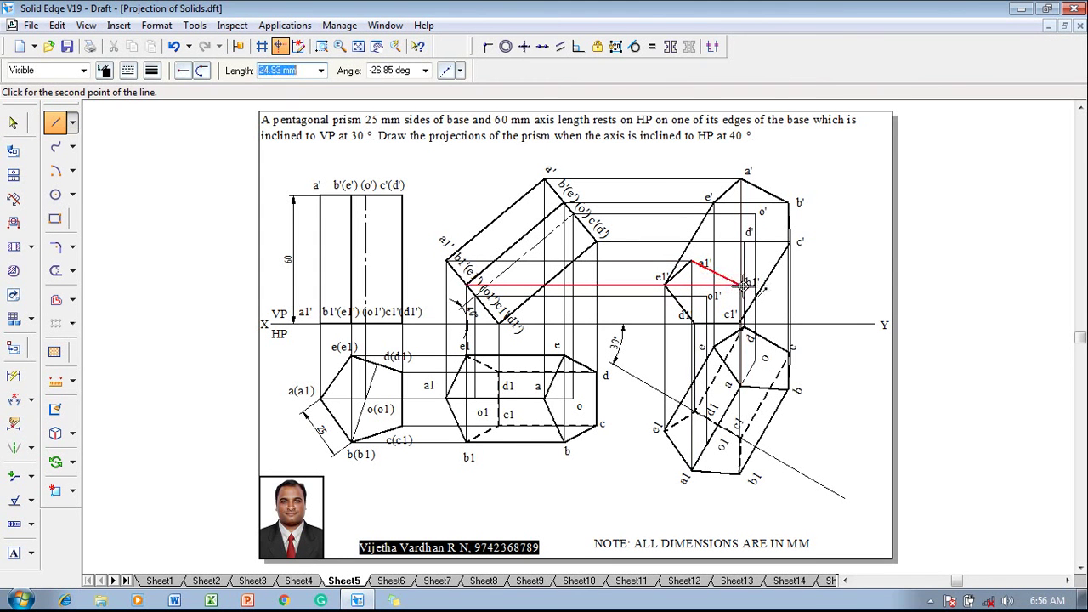
{"action": "left_click", "coordinate": [741, 284]}
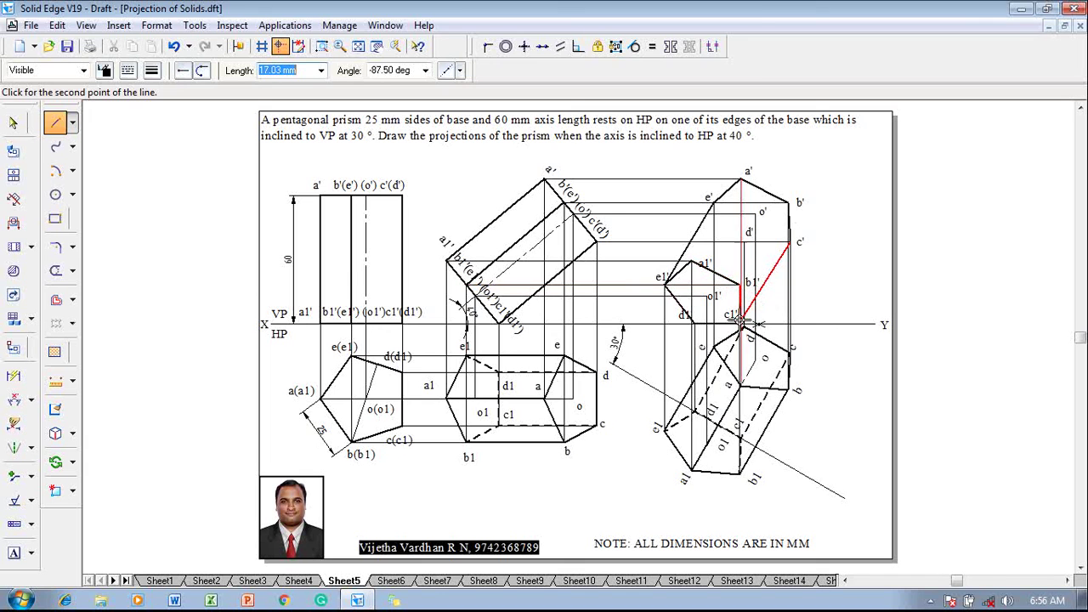
{"action": "left_click", "coordinate": [749, 323]}
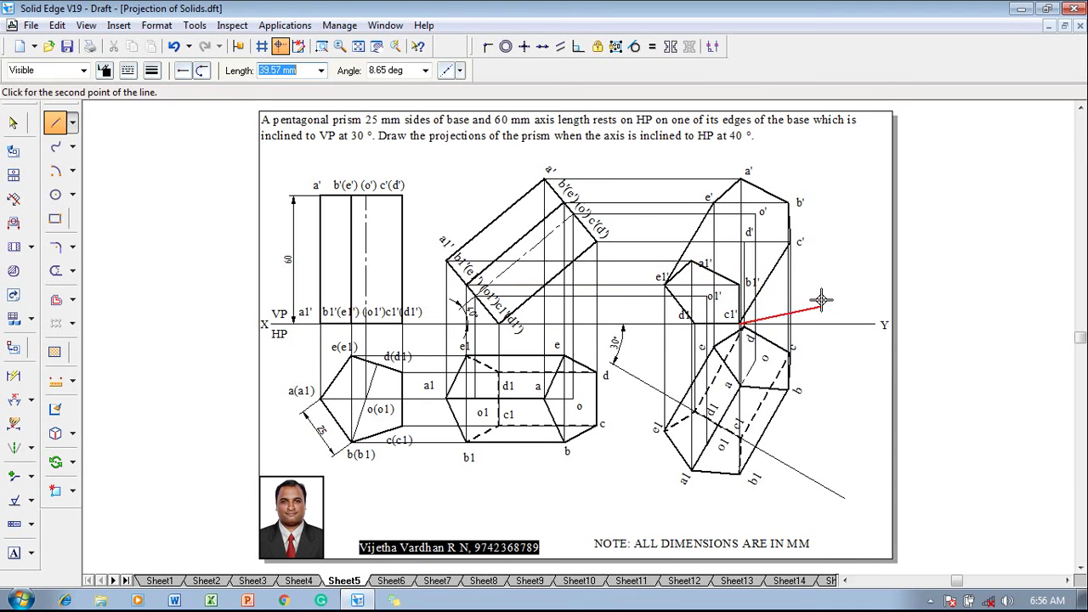
{"action": "right_click", "coordinate": [814, 327]}
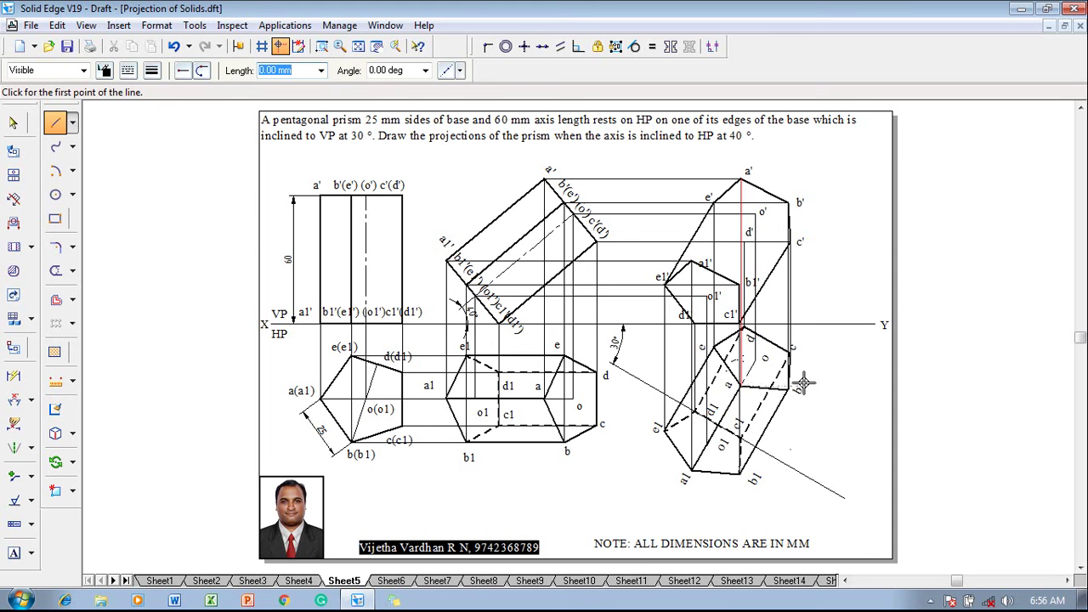
Draw the hidden edges of the final front view as dashed lines from c' through d' to e' and from d1' to d'
{"action": "left_click", "coordinate": [127, 70]}
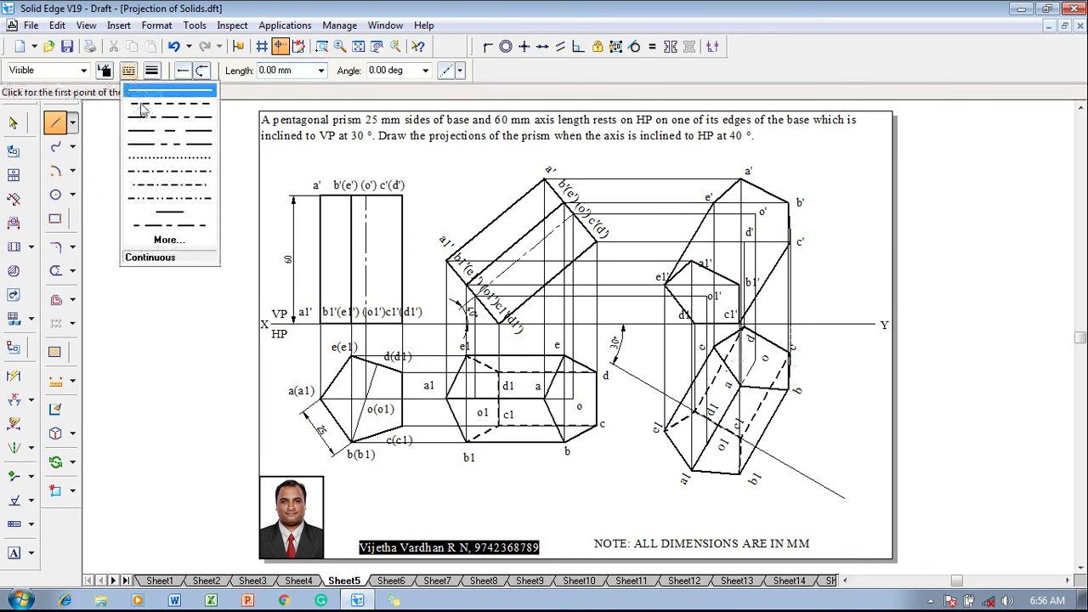
{"action": "left_click", "coordinate": [142, 105]}
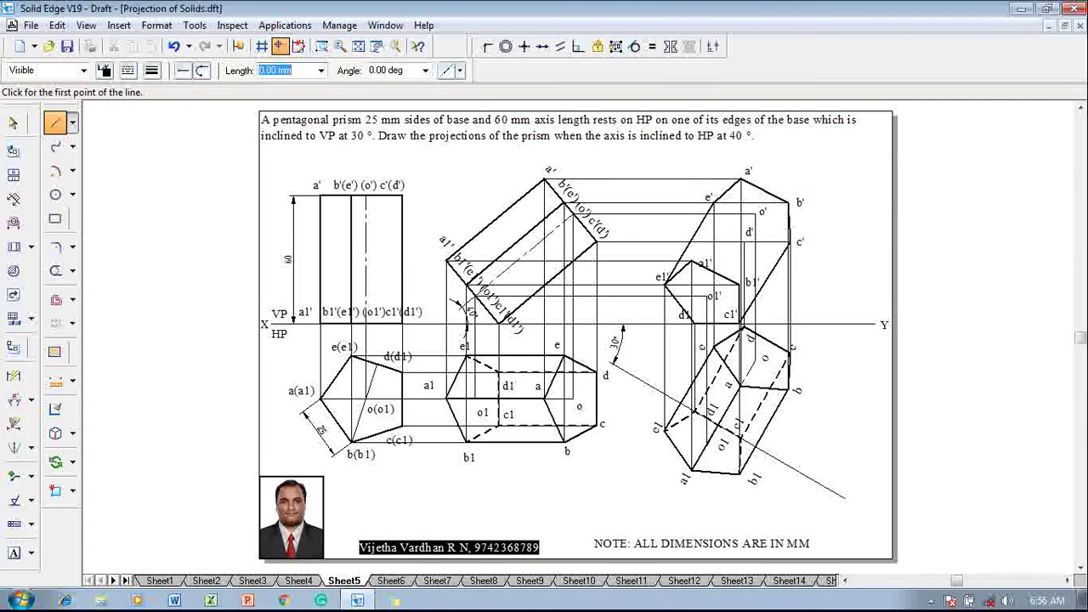
{"action": "left_click", "coordinate": [789, 242]}
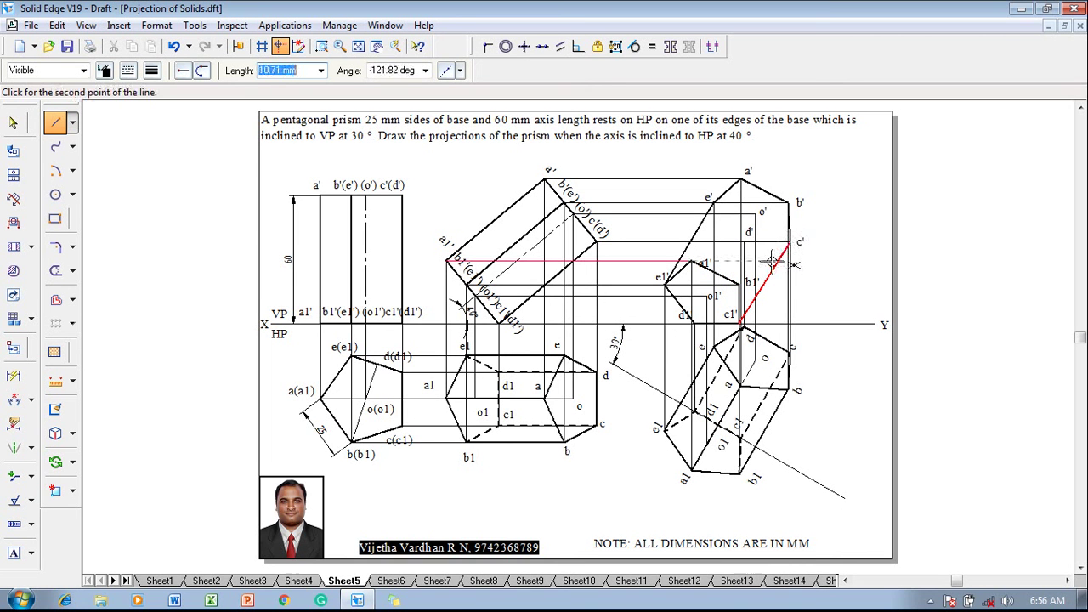
{"action": "left_click", "coordinate": [714, 204]}
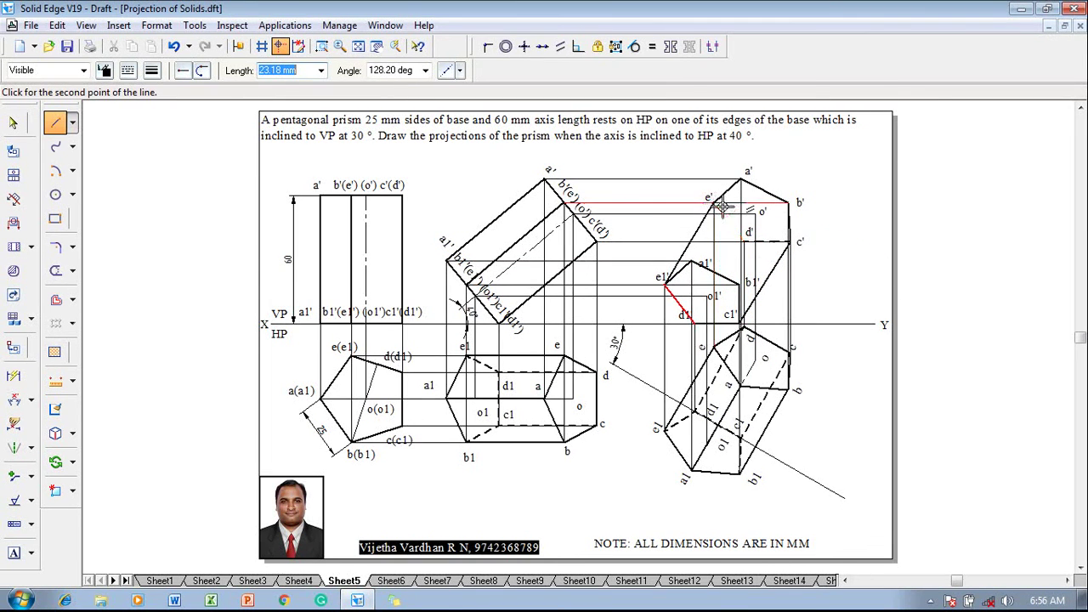
{"action": "right_click", "coordinate": [846, 273]}
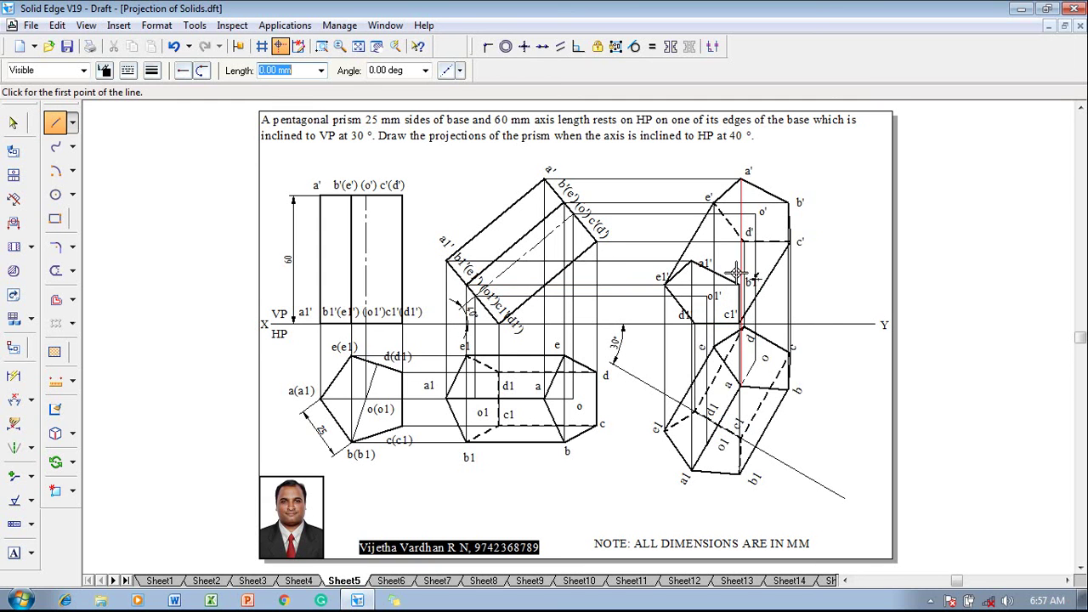
{"action": "left_click", "coordinate": [696, 322]}
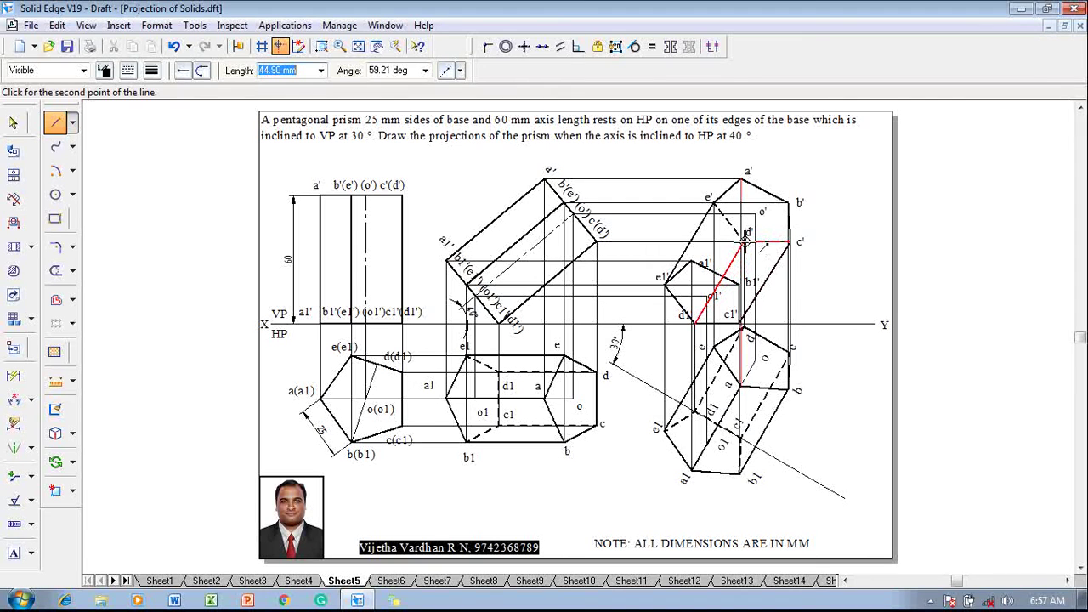
{"action": "right_click", "coordinate": [811, 285]}
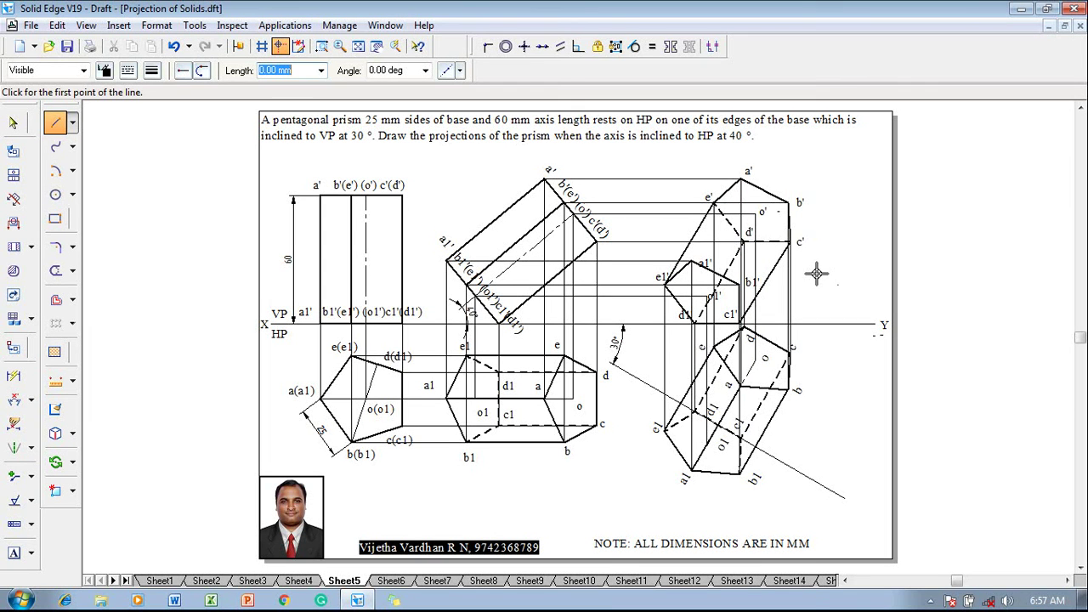
Draw the visible long edges b'–b1' and a'–a1' of the final front view as continuous 0.50 mm lines
{"action": "left_click", "coordinate": [127, 70]}
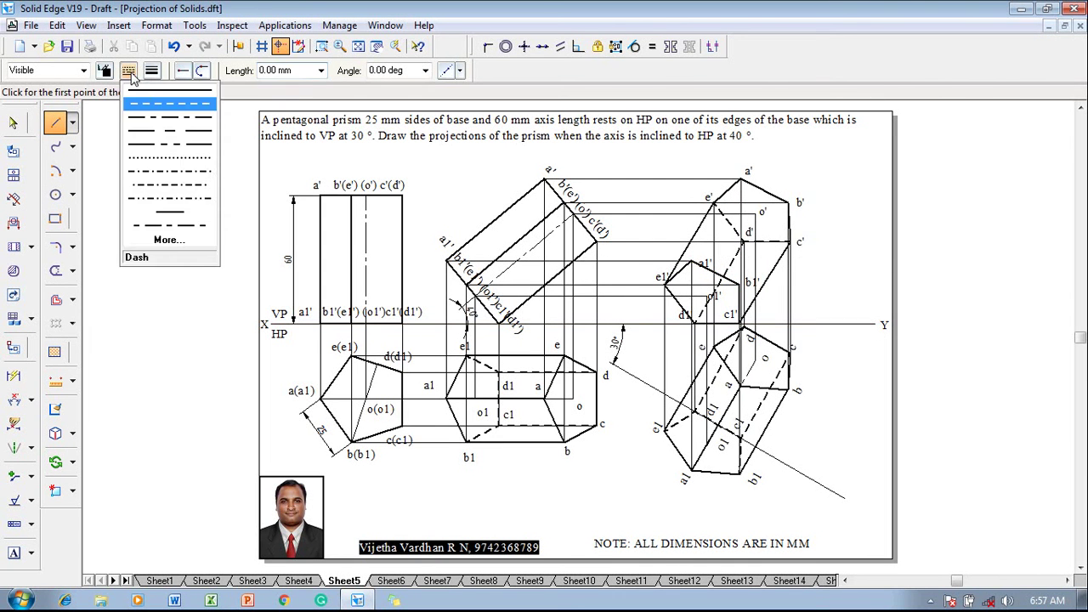
{"action": "left_click", "coordinate": [169, 90]}
{"action": "left_click", "coordinate": [152, 71]}
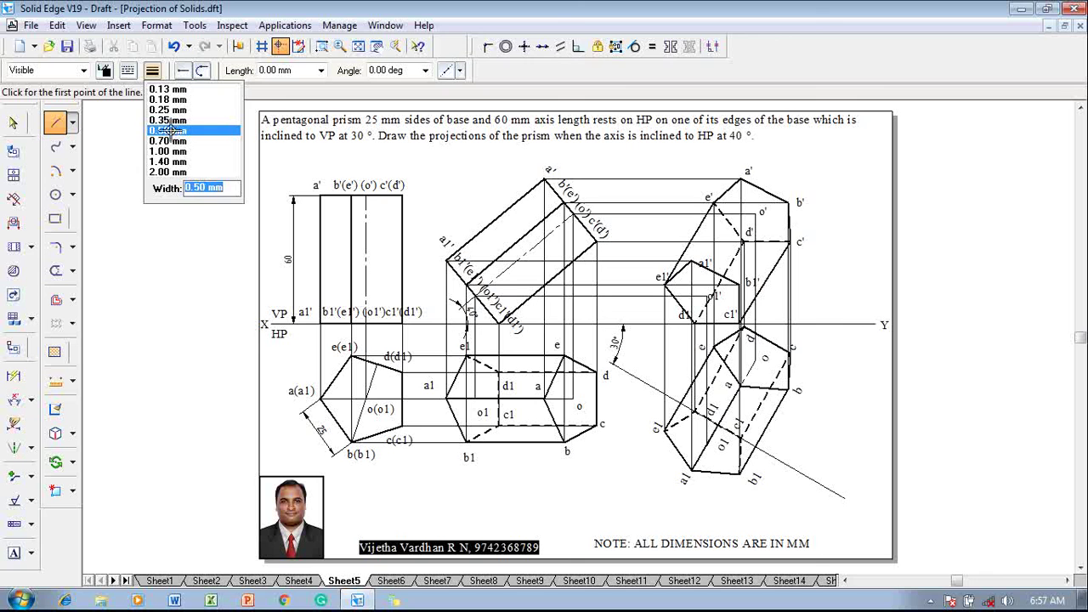
{"action": "left_click", "coordinate": [169, 130]}
{"action": "left_click", "coordinate": [789, 203]}
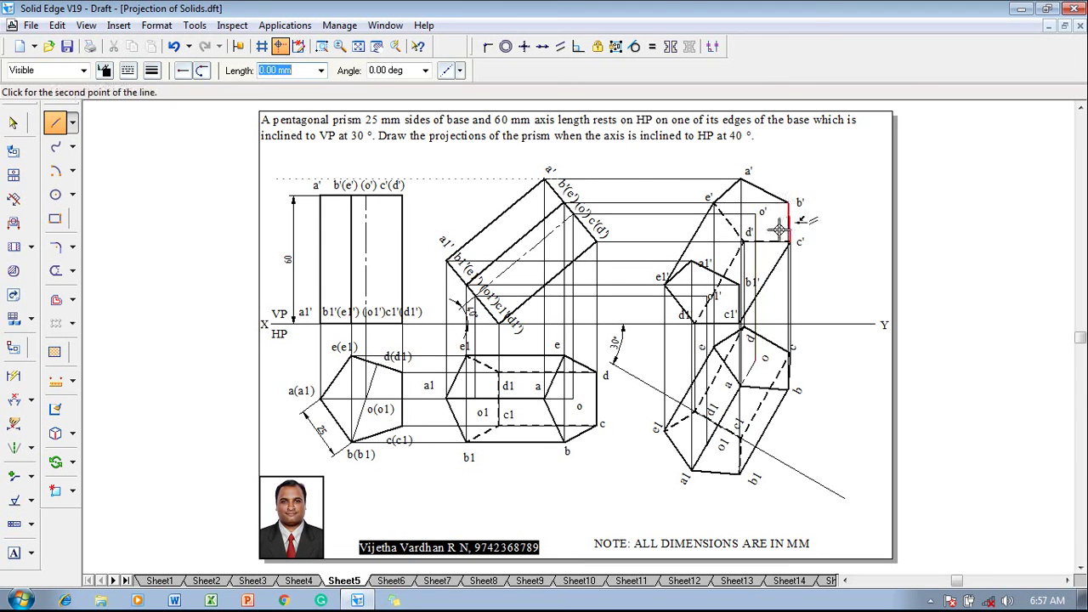
{"action": "left_click", "coordinate": [742, 283]}
{"action": "right_click", "coordinate": [835, 283]}
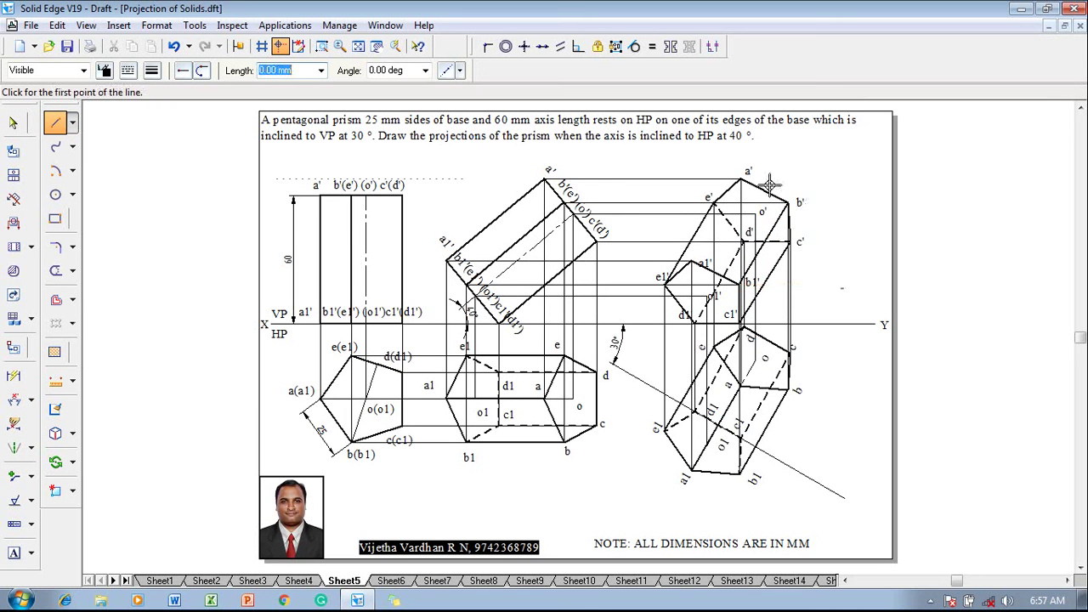
{"action": "left_click", "coordinate": [739, 181]}
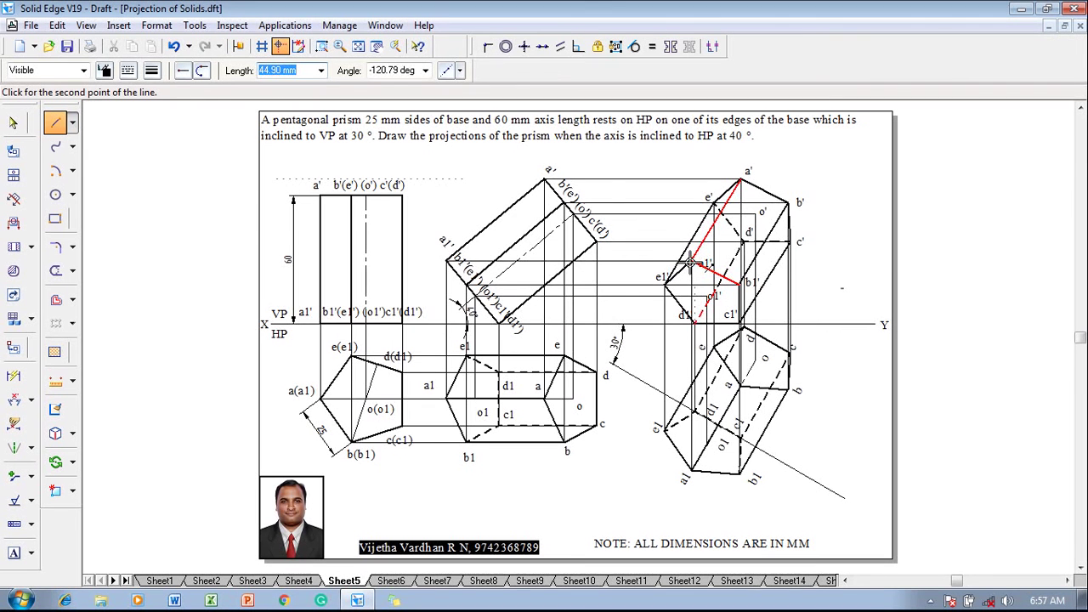
{"action": "left_click", "coordinate": [690, 264]}
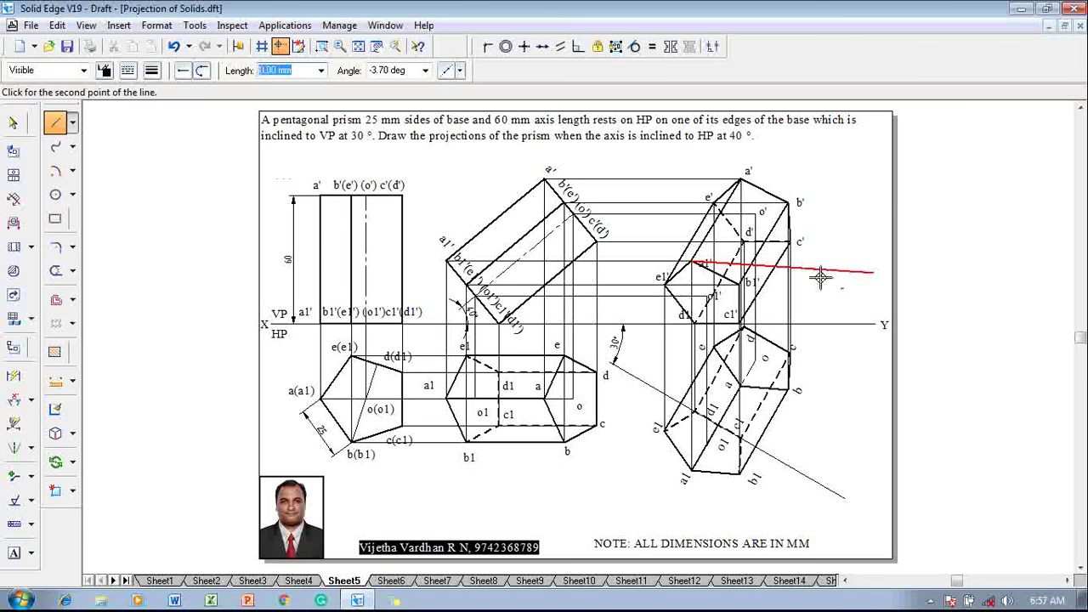
{"action": "right_click", "coordinate": [867, 289]}
{"action": "key", "text": "Escape"}
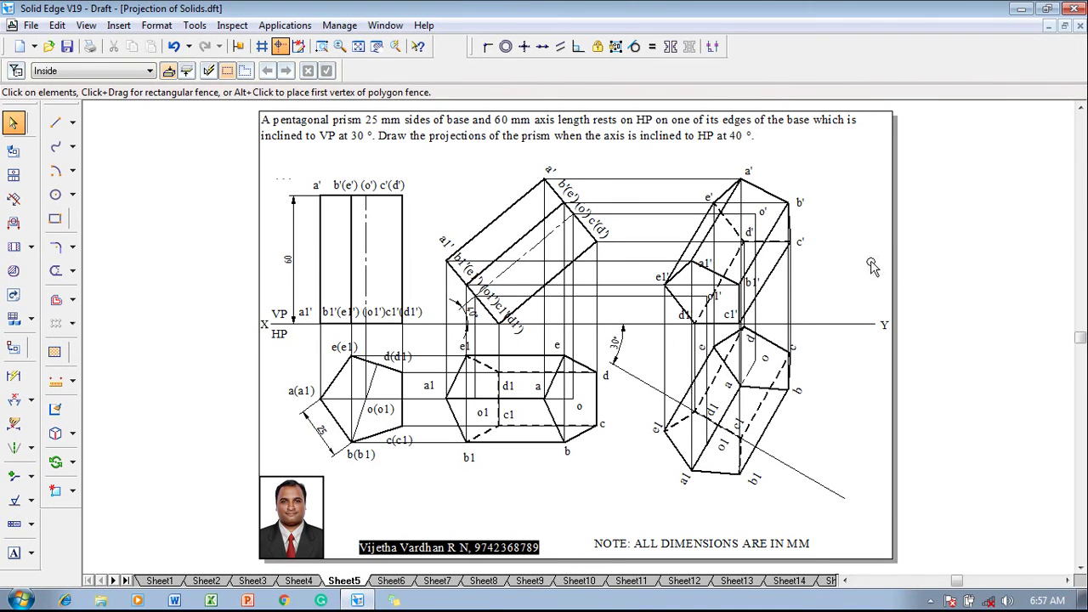
Draw the prism's axis in the final front view as a thin centre line from o1' to o'
{"action": "left_click", "coordinate": [55, 122]}
{"action": "left_click", "coordinate": [127, 70]}
{"action": "left_click", "coordinate": [136, 104]}
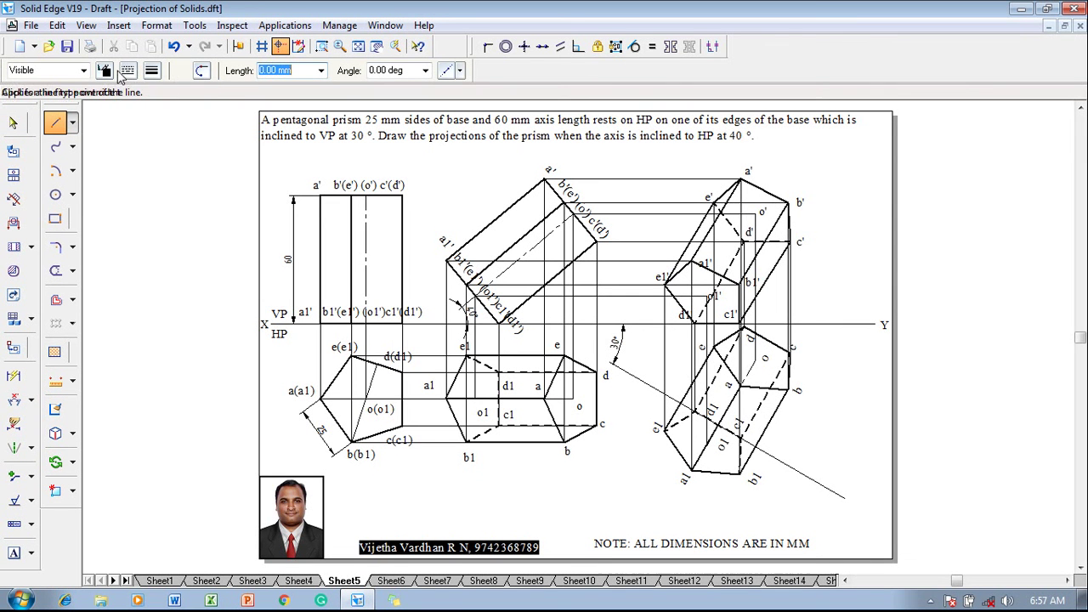
{"action": "left_click", "coordinate": [127, 70]}
{"action": "left_click", "coordinate": [144, 110]}
{"action": "left_click", "coordinate": [151, 70]}
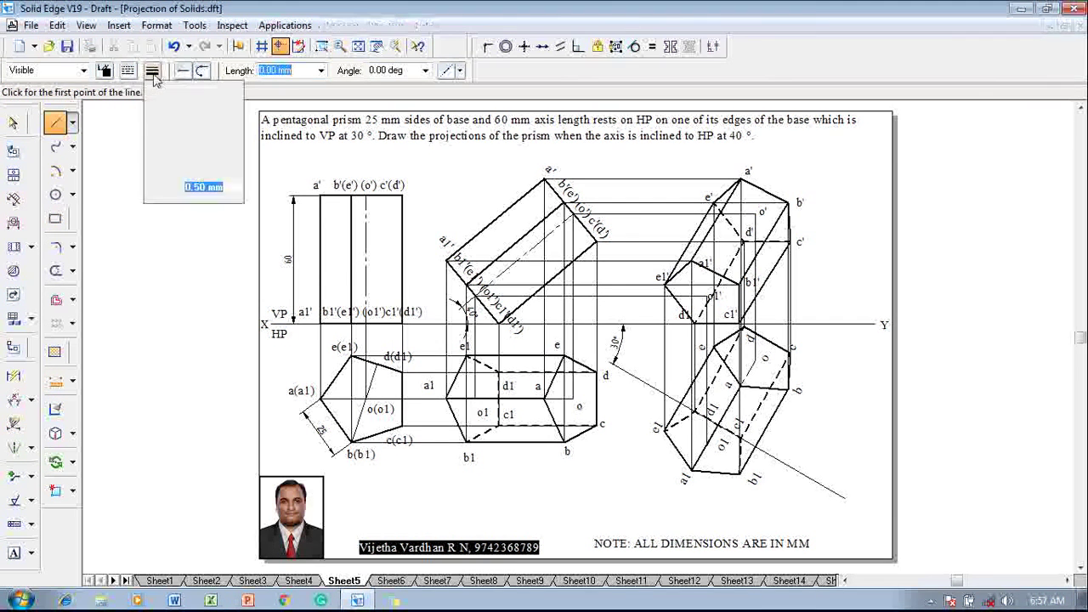
{"action": "left_click", "coordinate": [196, 119]}
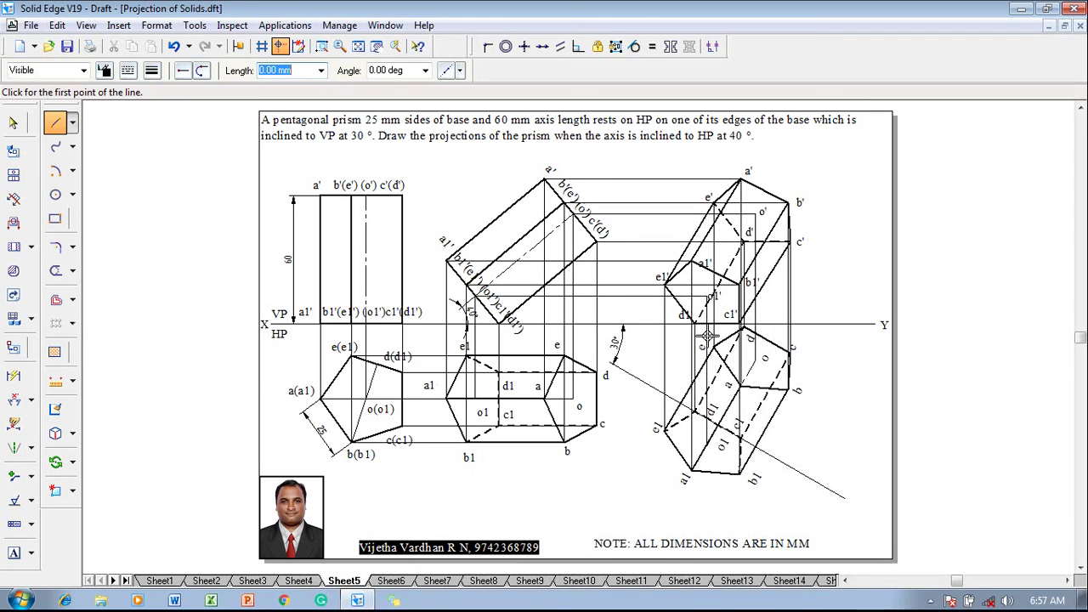
{"action": "left_click", "coordinate": [709, 296]}
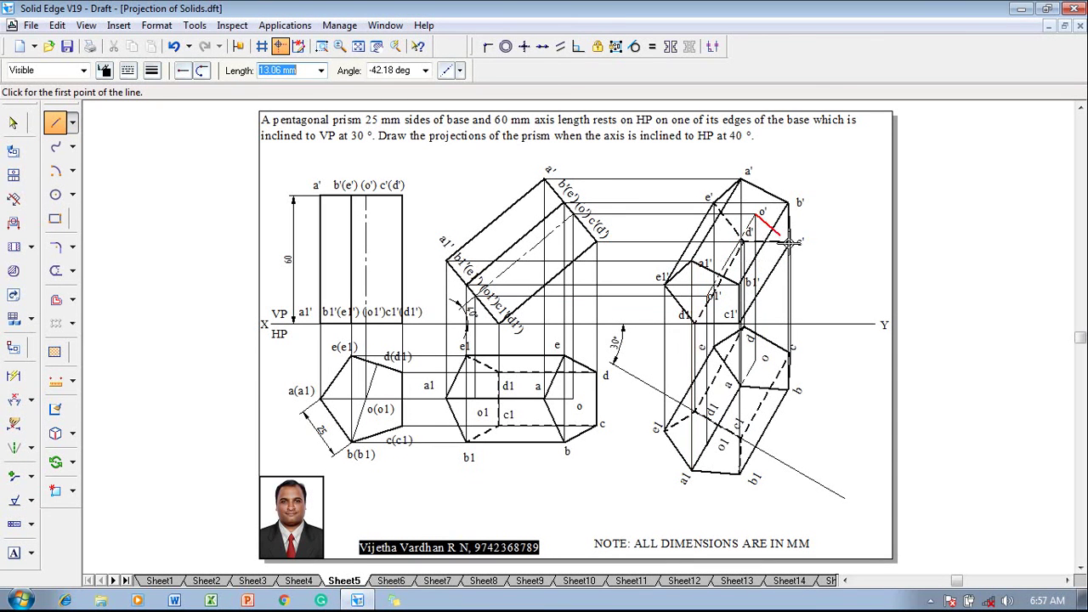
{"action": "right_click", "coordinate": [806, 287]}
{"action": "key", "text": "Escape"}
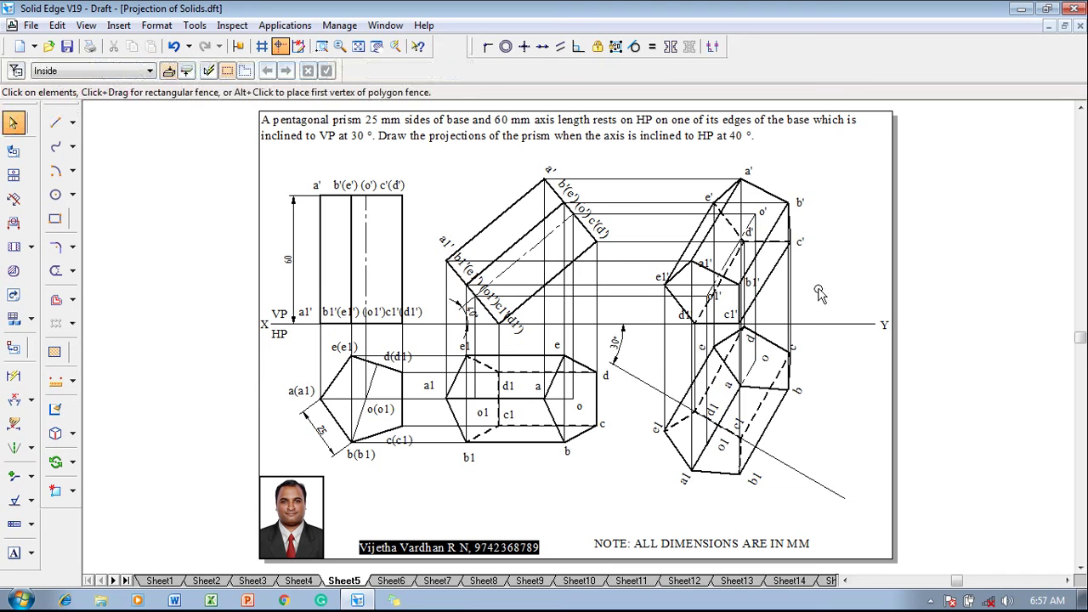